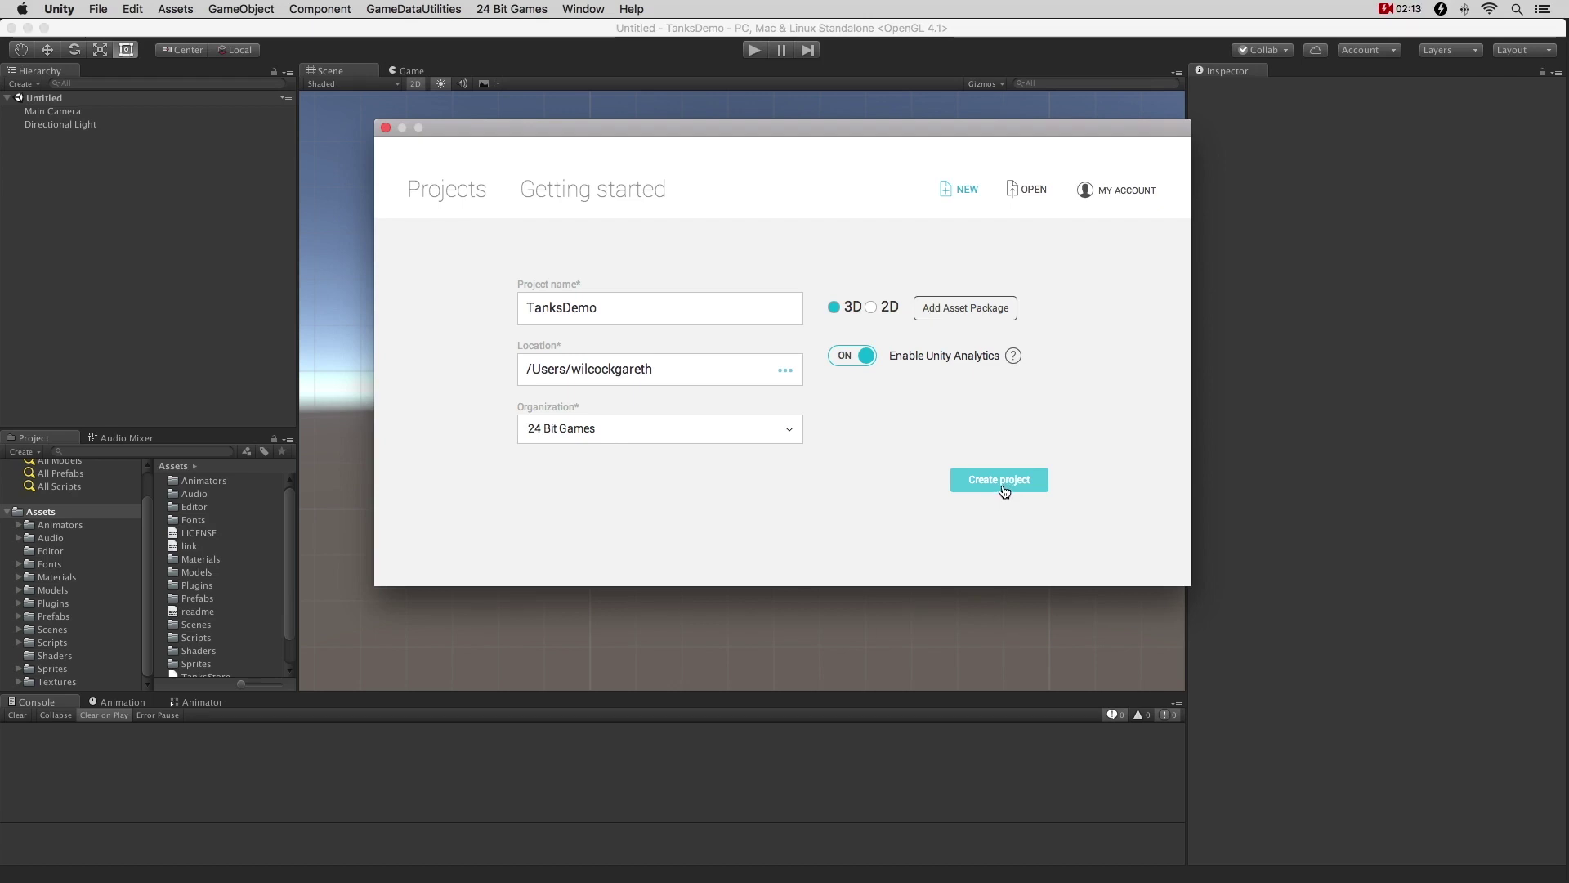
left_click(386, 127)
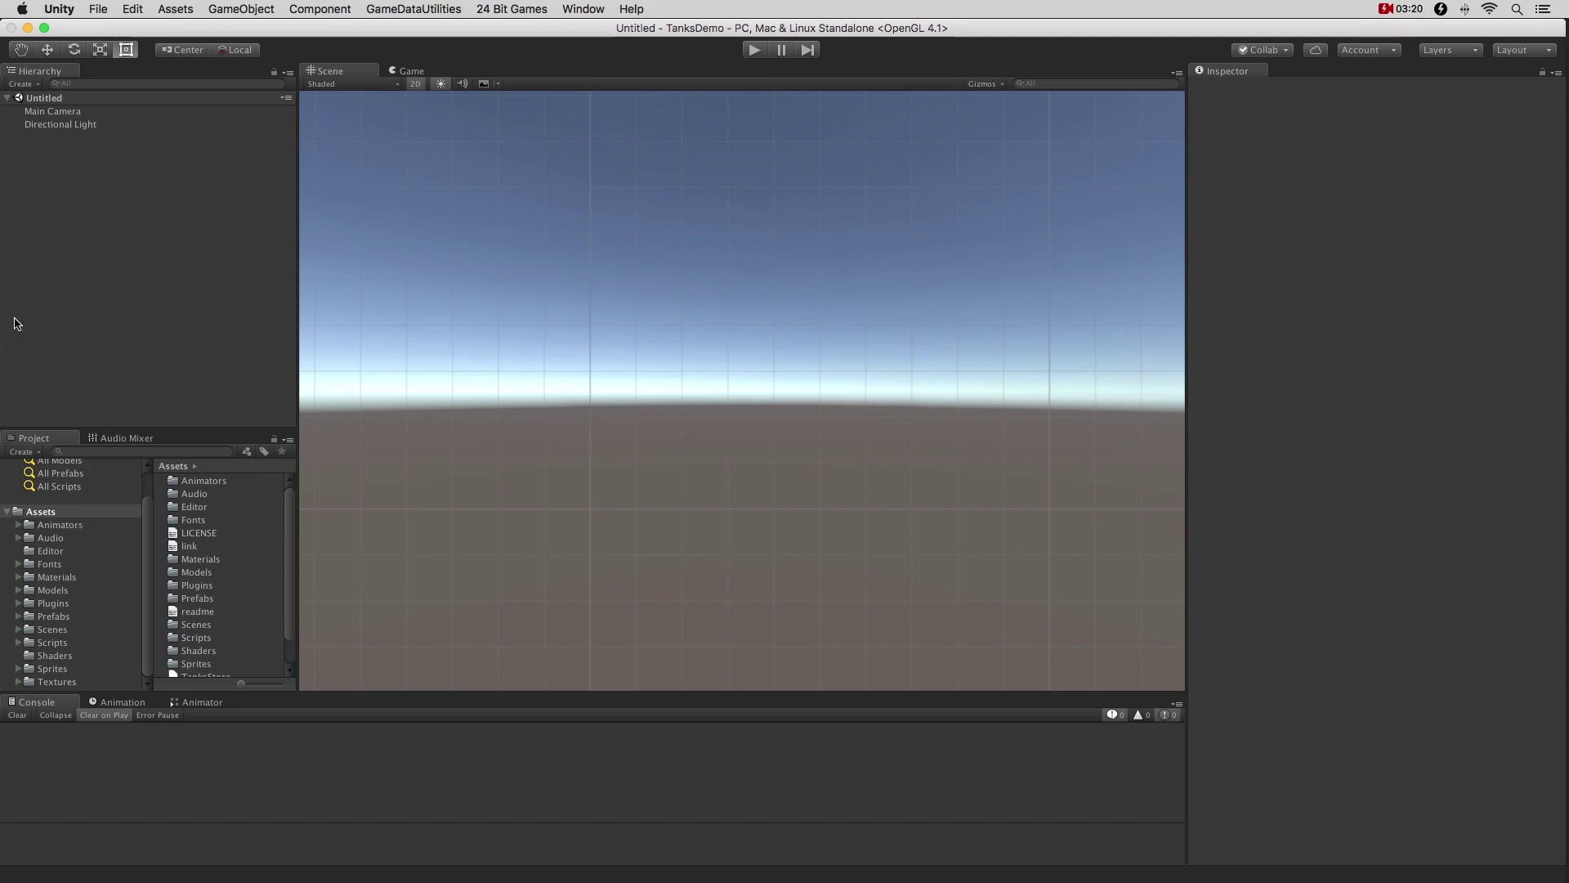
Open the project's Input settings from Edit > Project Settings.
left_click(147, 6)
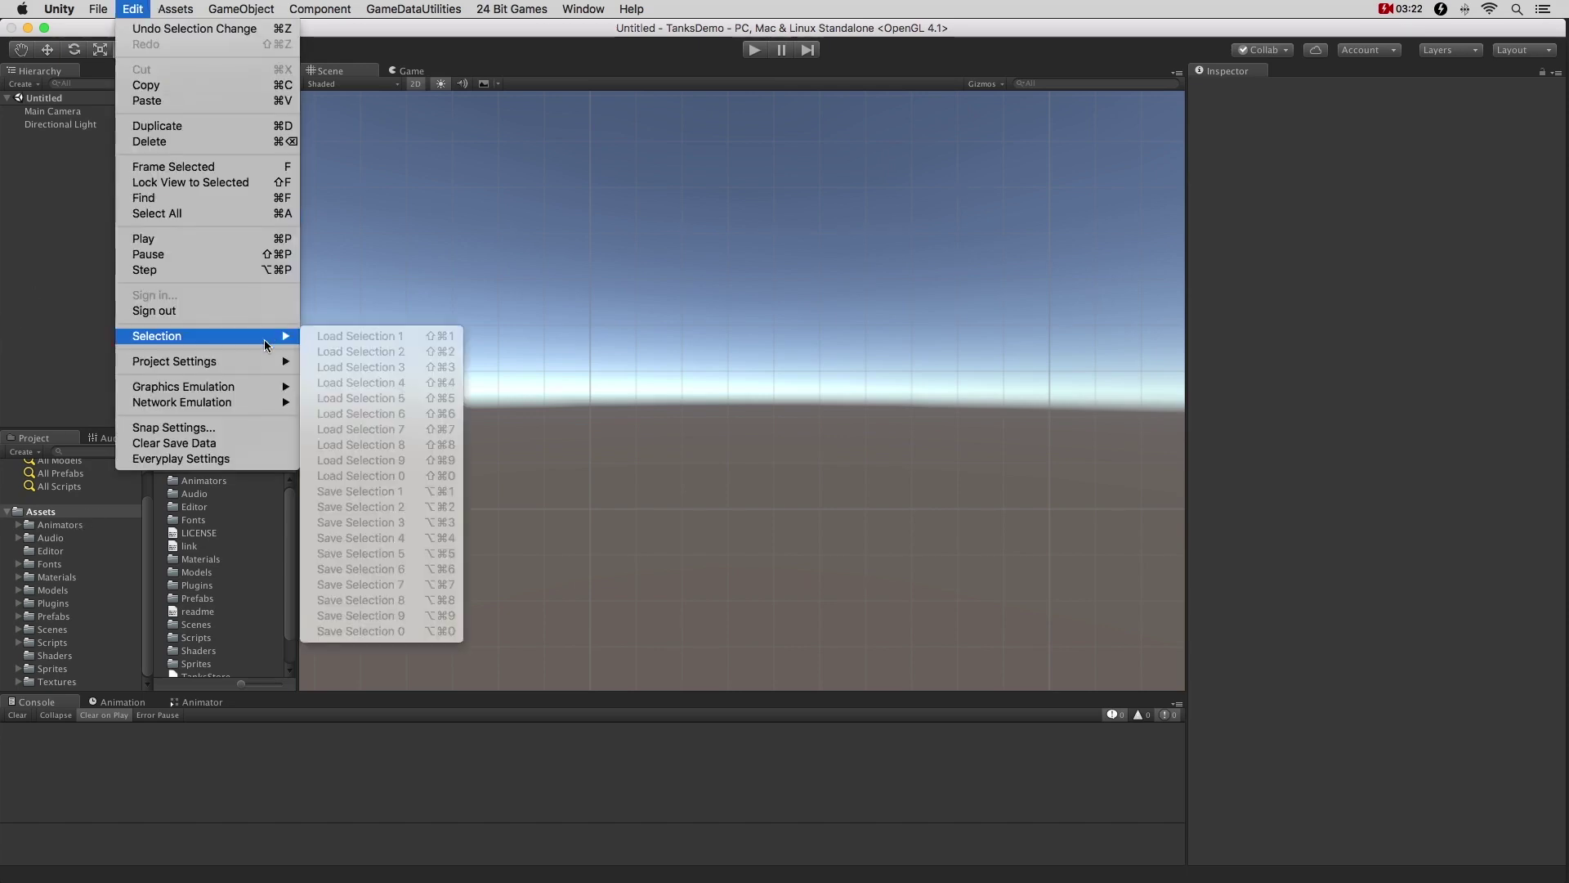
mouse_move(261, 362)
left_click(323, 362)
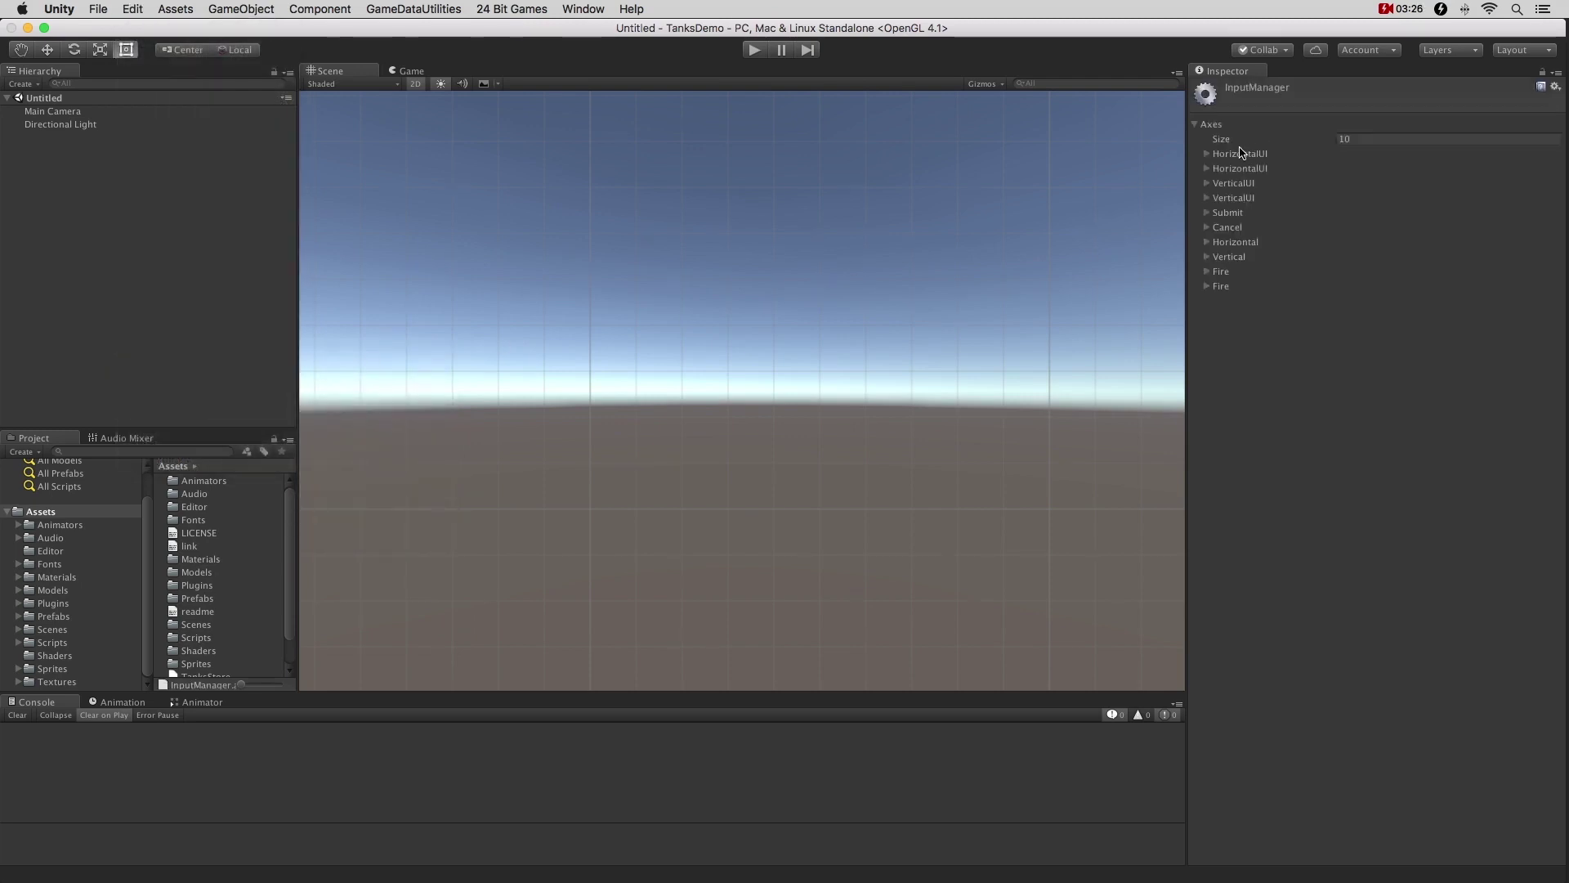
Expand and collapse both HorizontalUI axes and the VerticalUI axis to inspect them.
left_click(1207, 154)
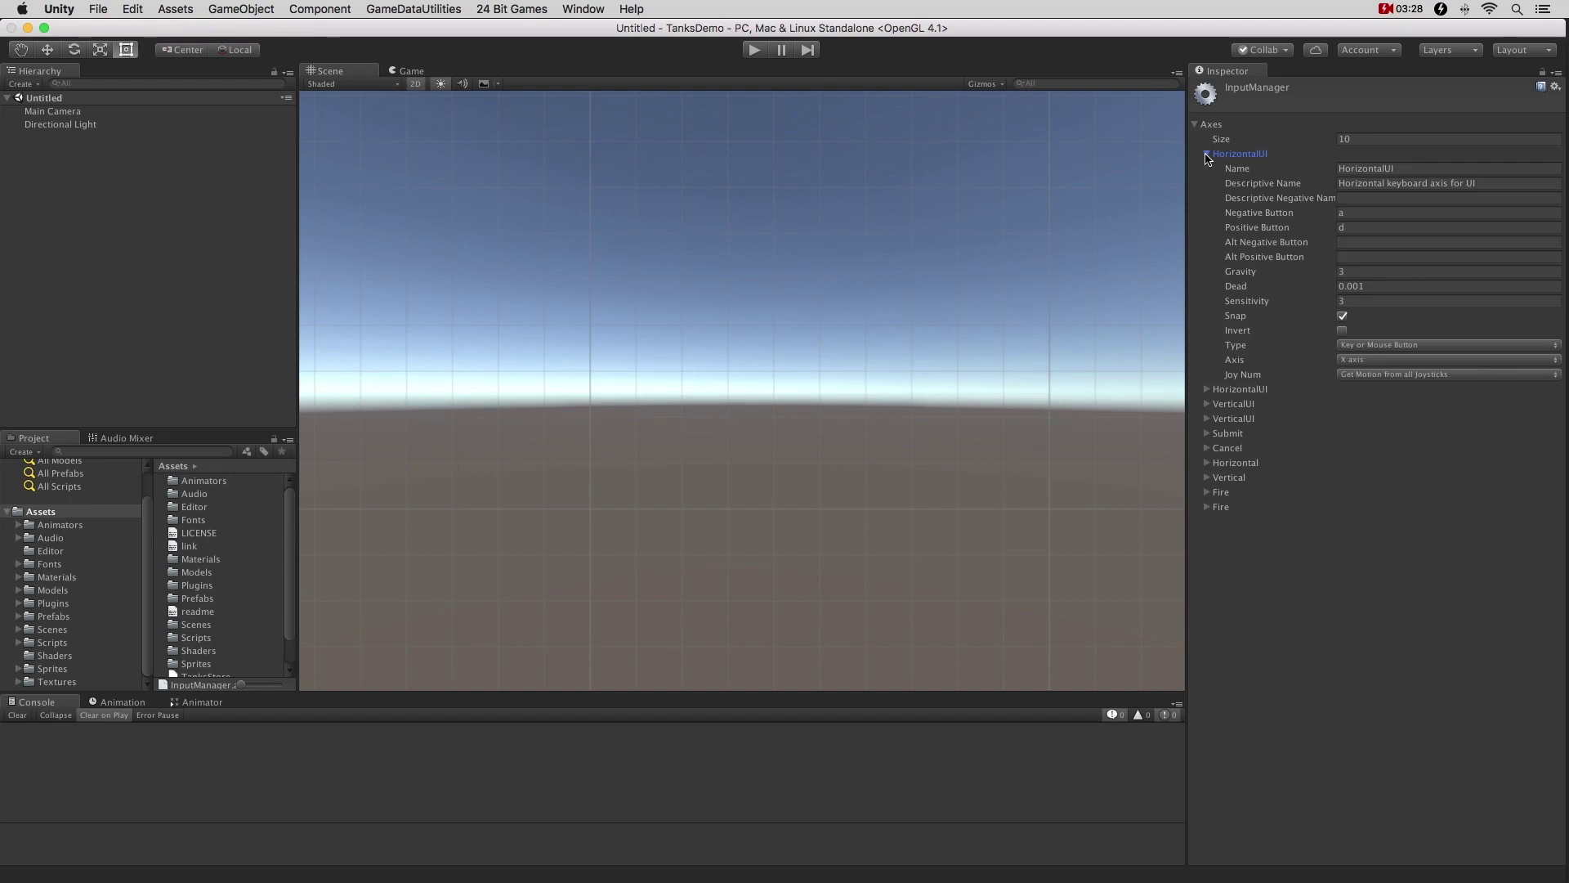
left_click(1207, 154)
left_click(1207, 168)
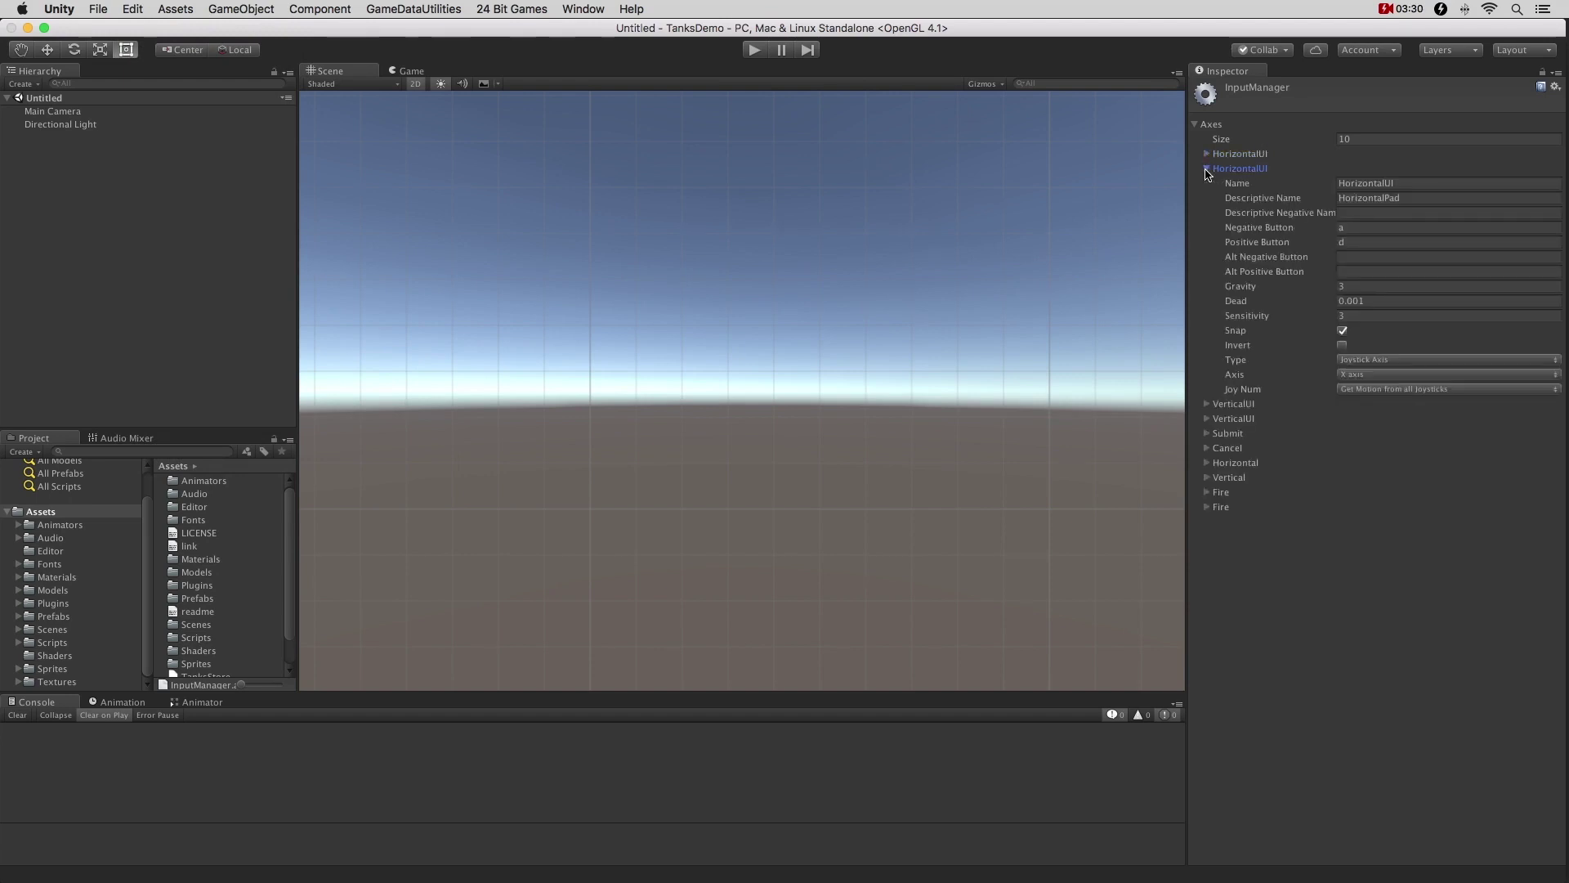
left_click(1207, 170)
left_click(1208, 183)
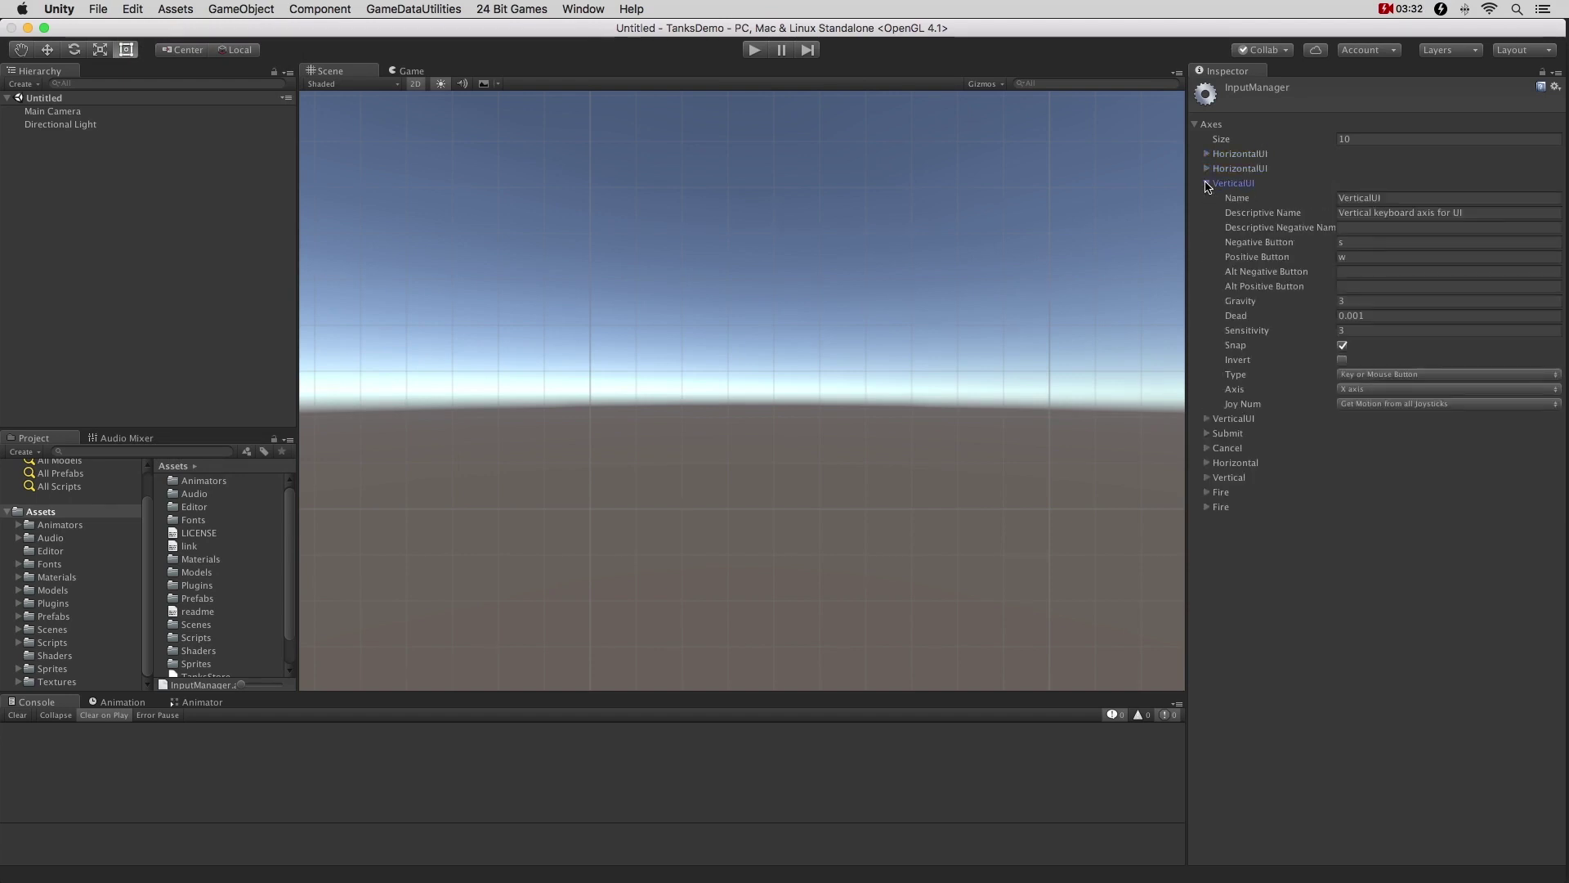
left_click(1207, 184)
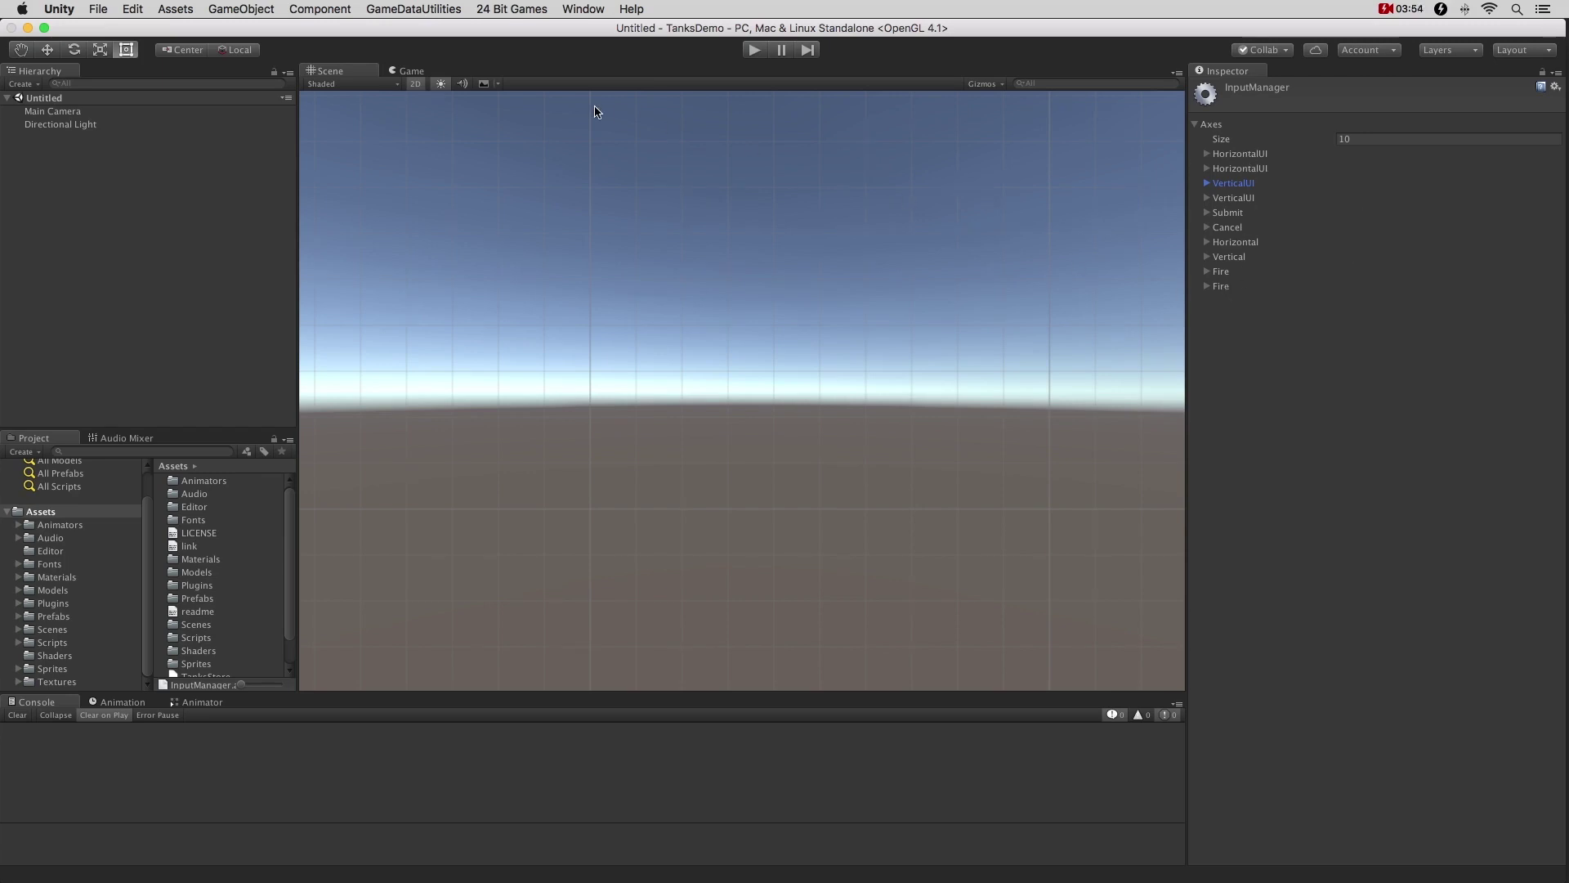
Show the Tags and Layers settings with user layers Ground, Players, Projectiles and others.
left_click(132, 9)
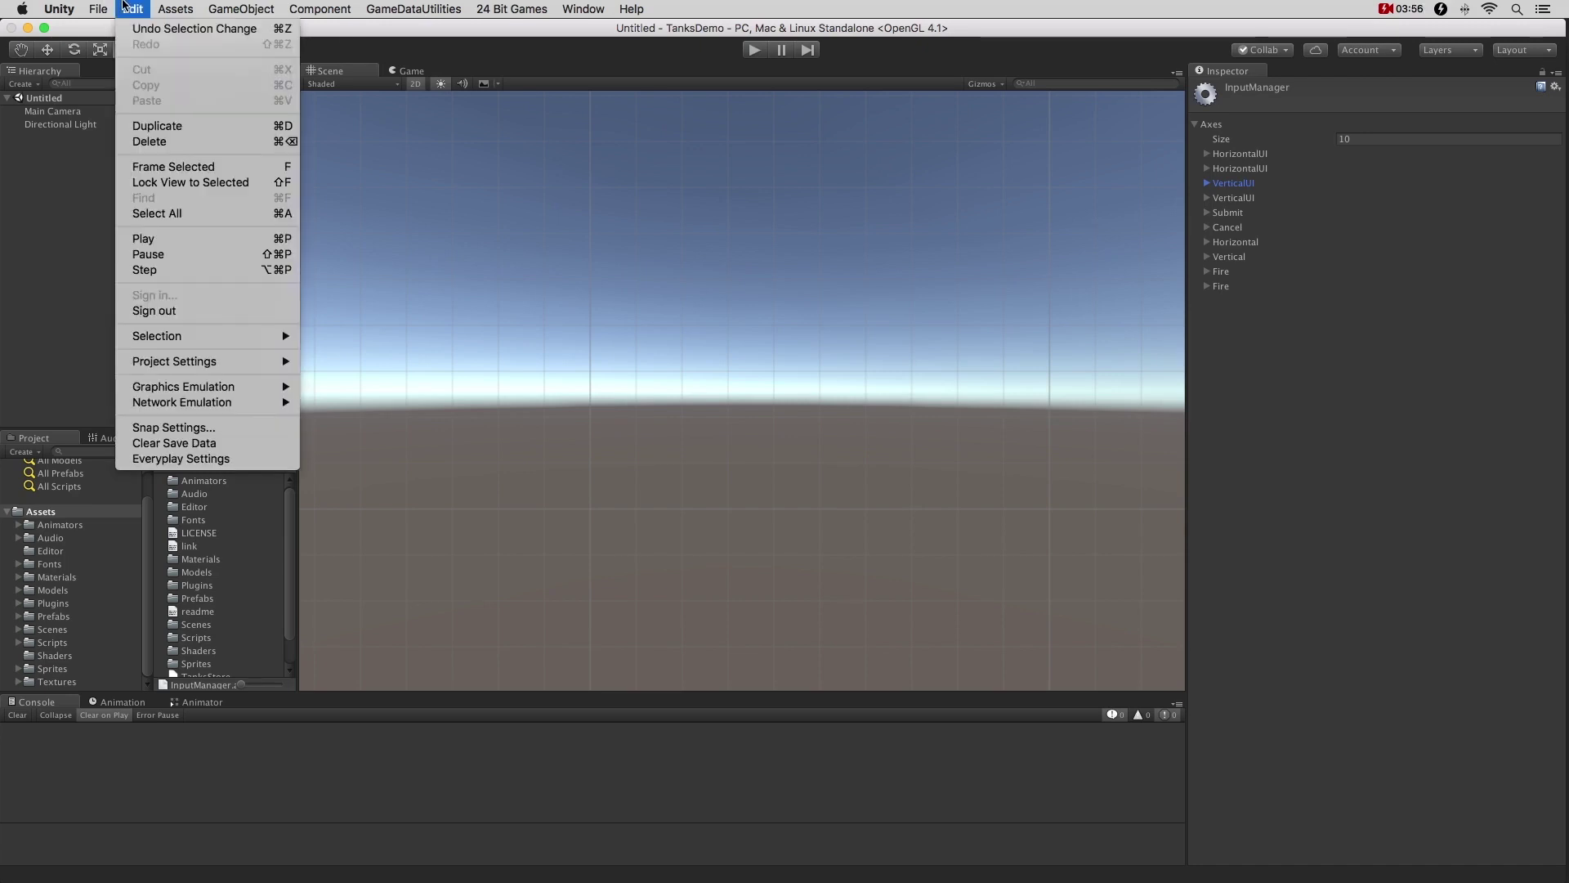
mouse_move(268, 363)
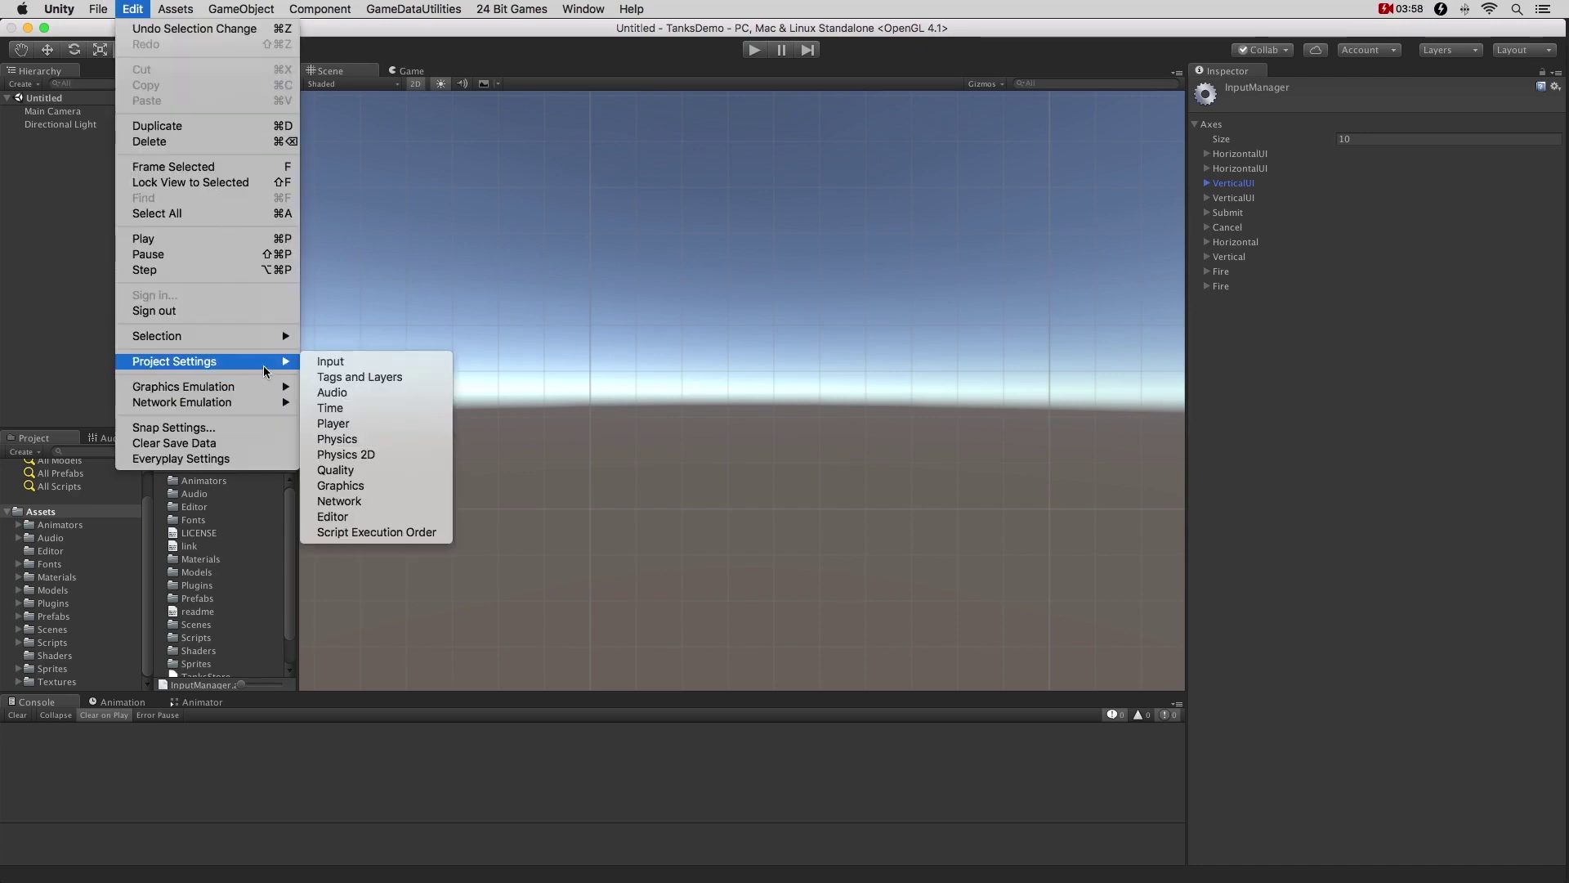
left_click(327, 376)
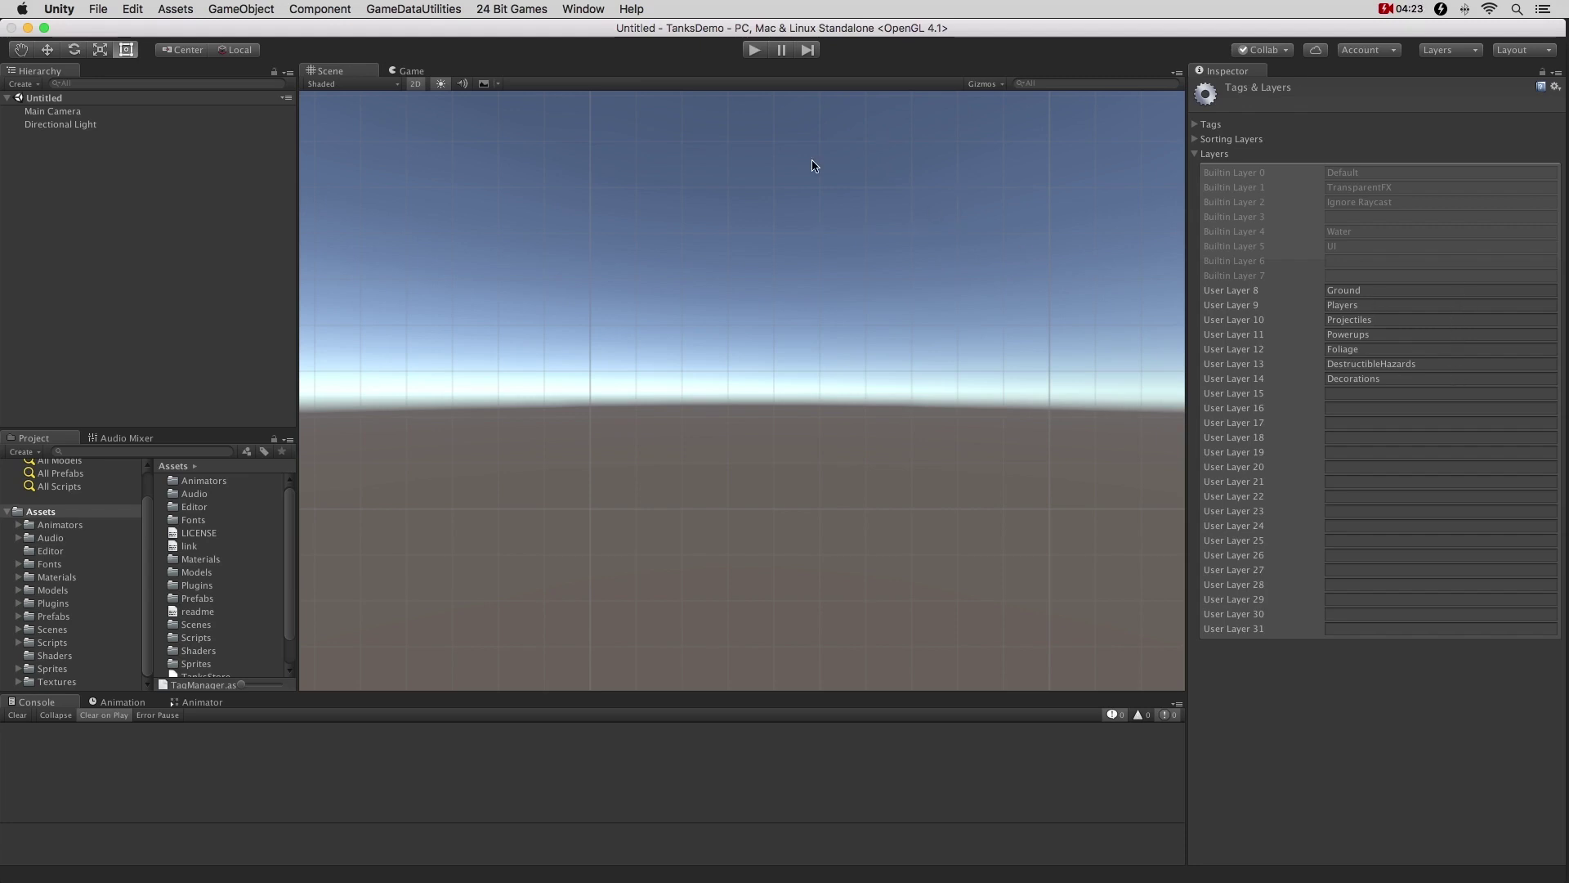
left_click(141, 6)
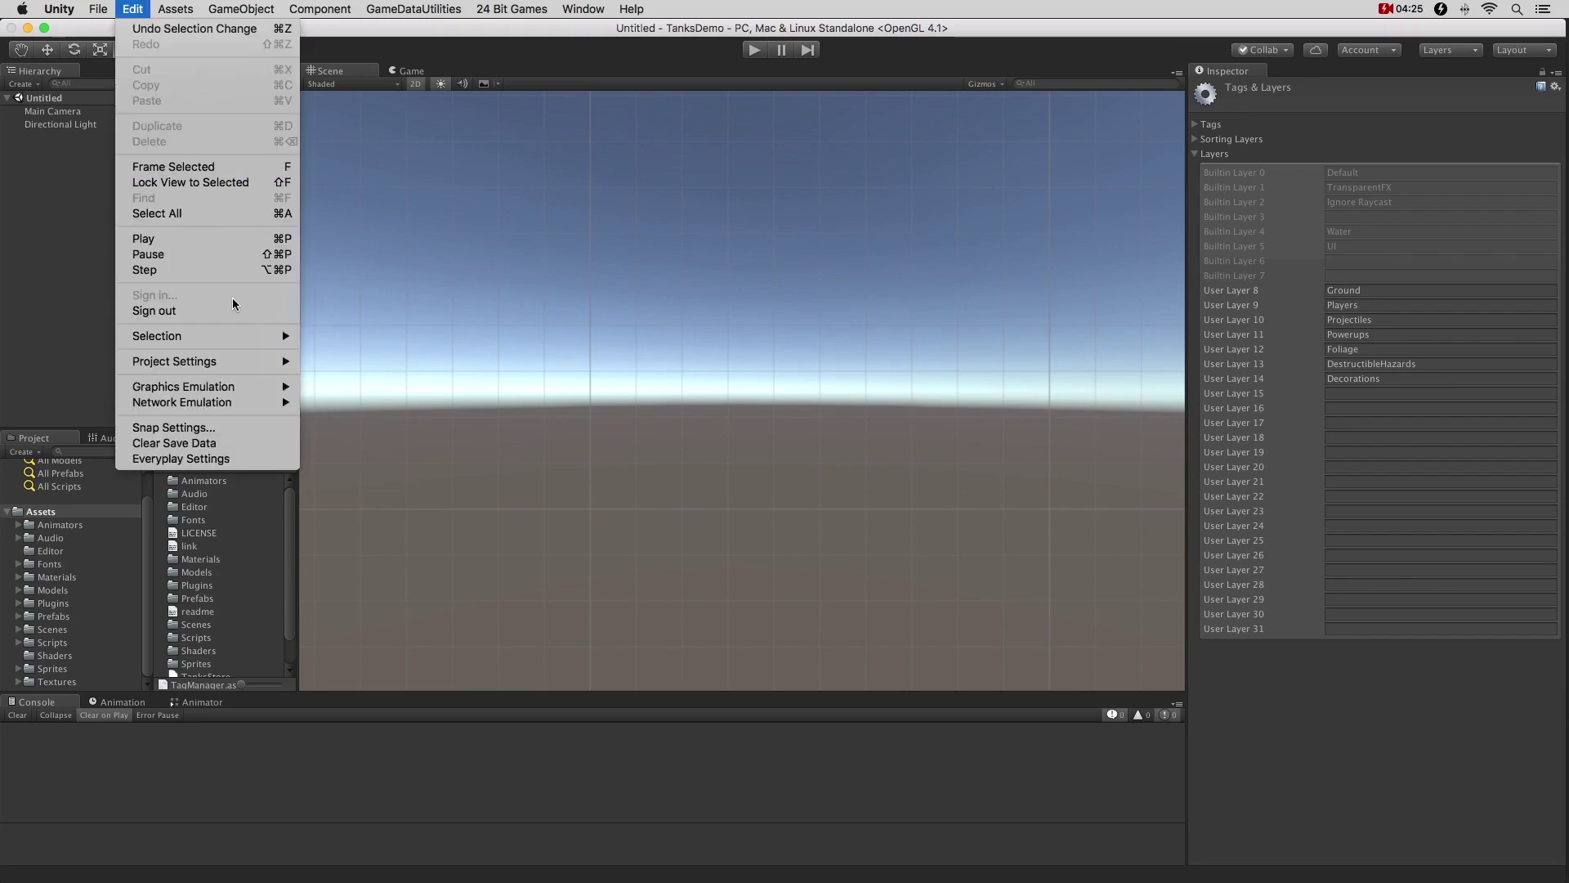
Show the Physics settings with gravity Y of -25 and the layer collision matrix.
mouse_move(250, 363)
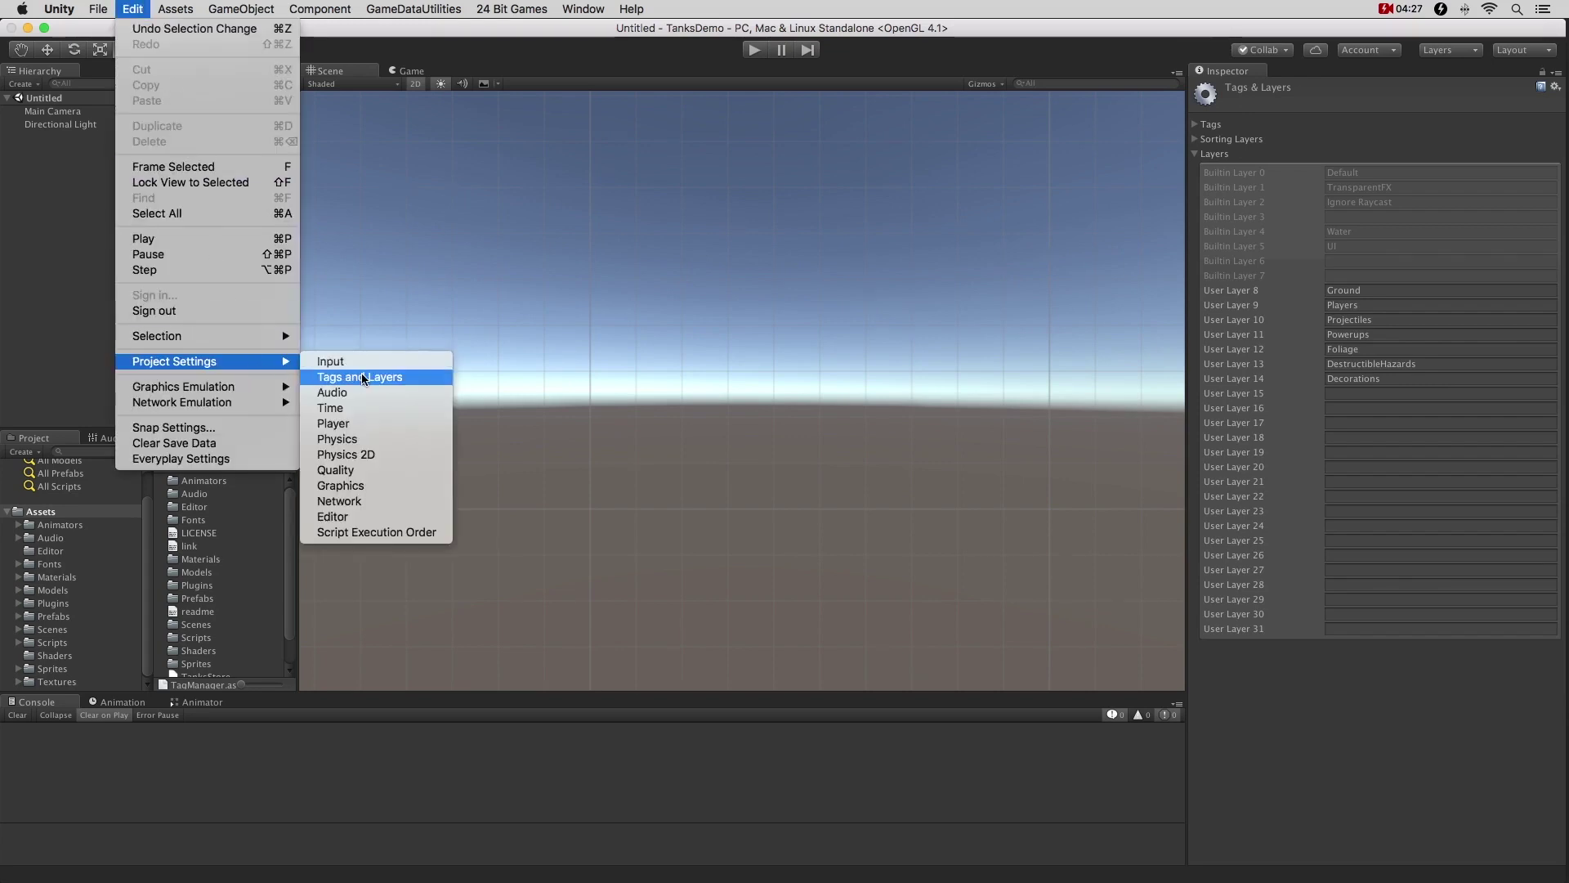
left_click(378, 440)
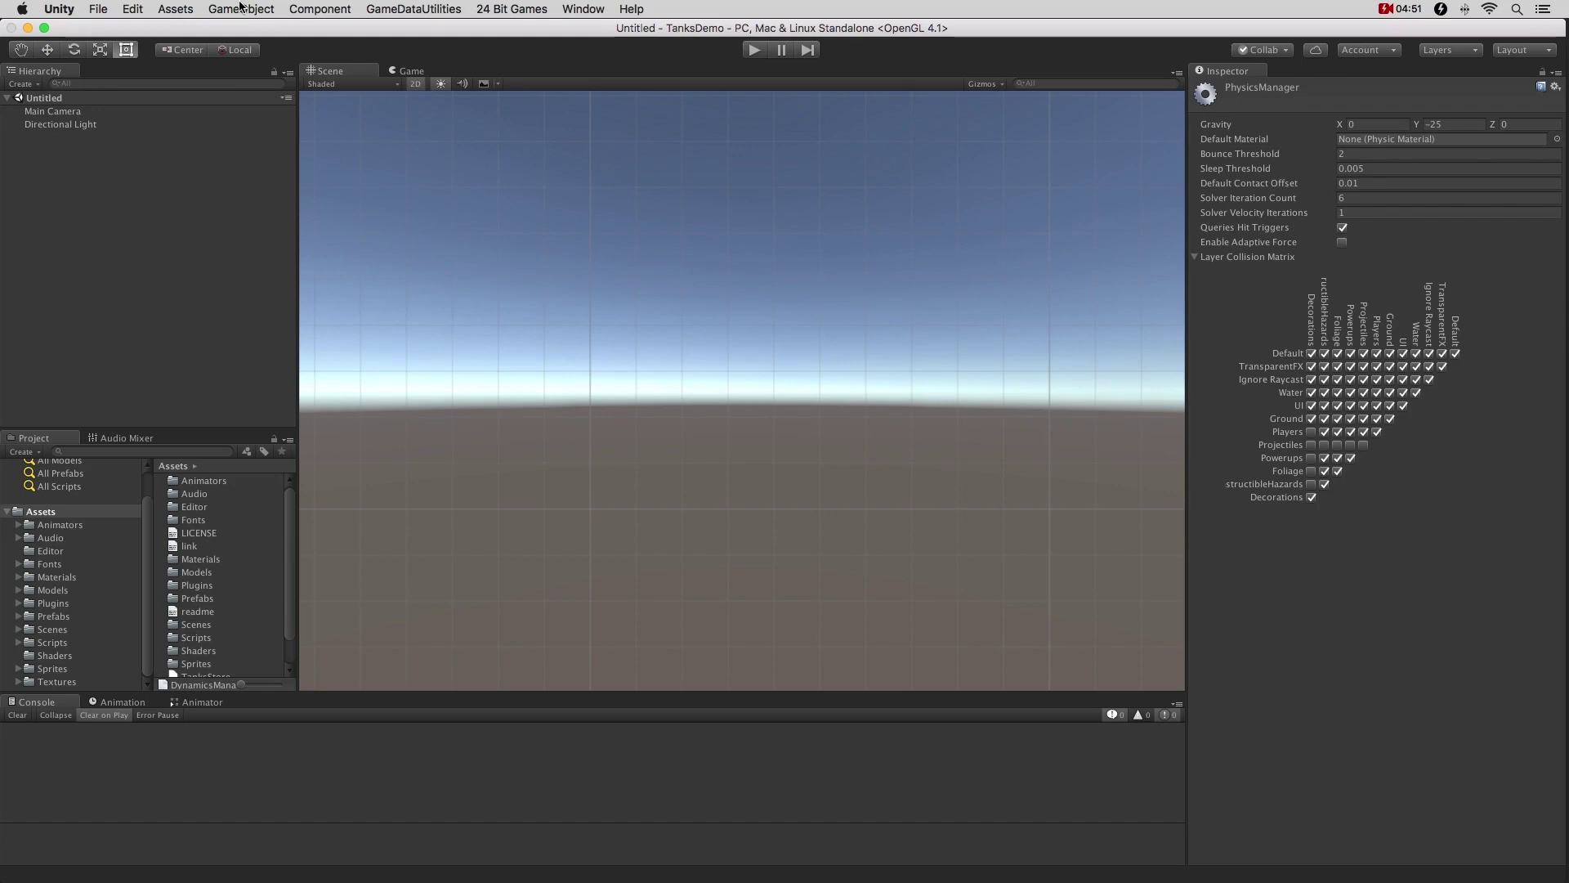
Open the Player settings showing product name TanksDemo.
left_click(133, 9)
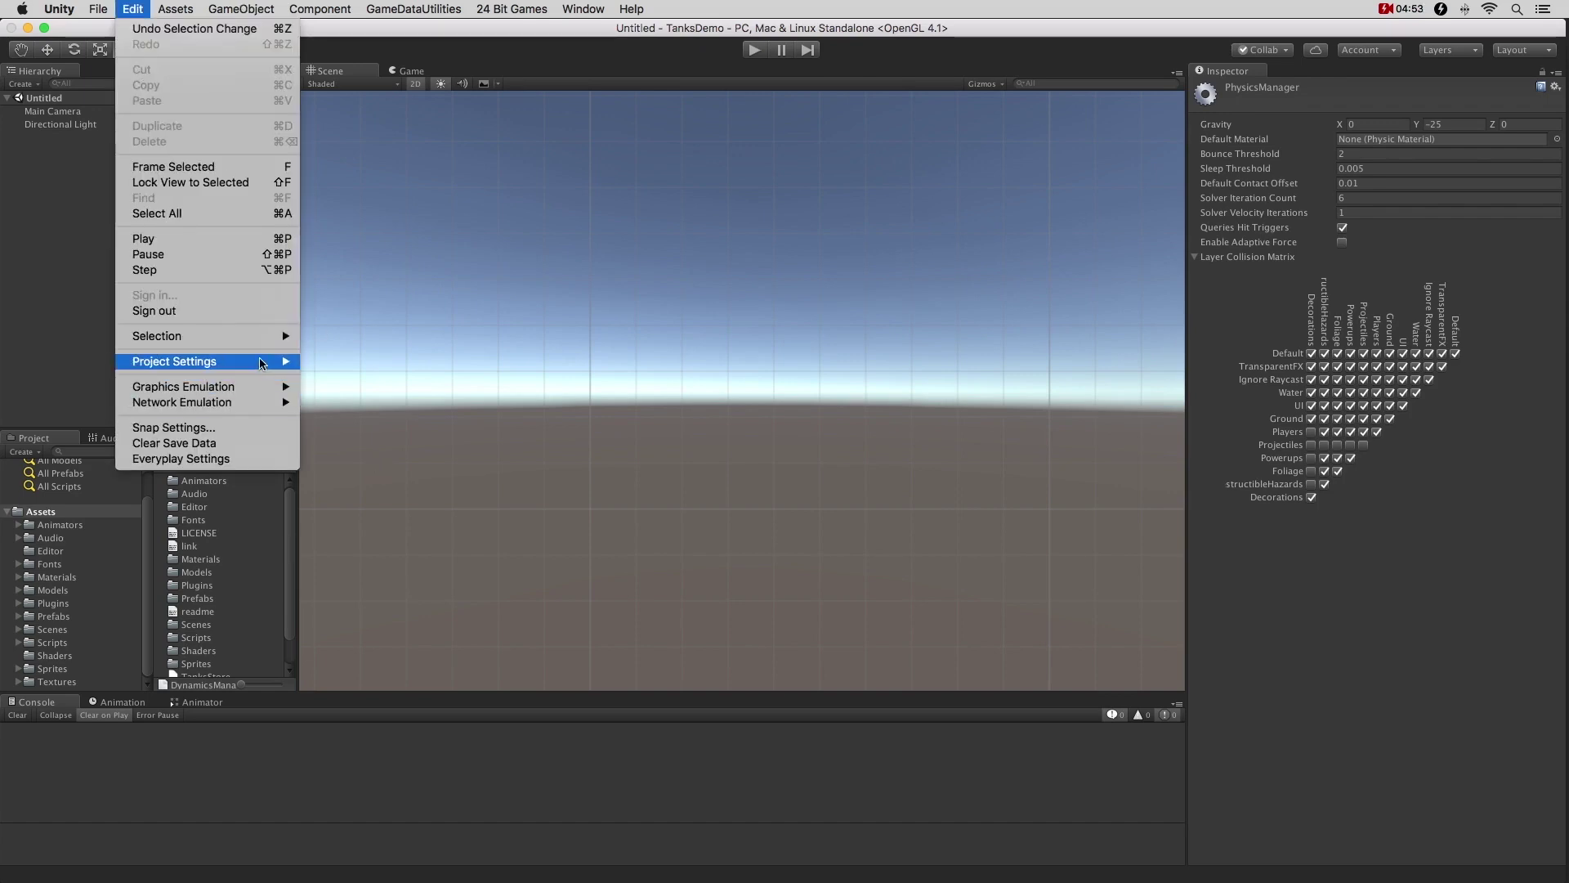
mouse_move(261, 362)
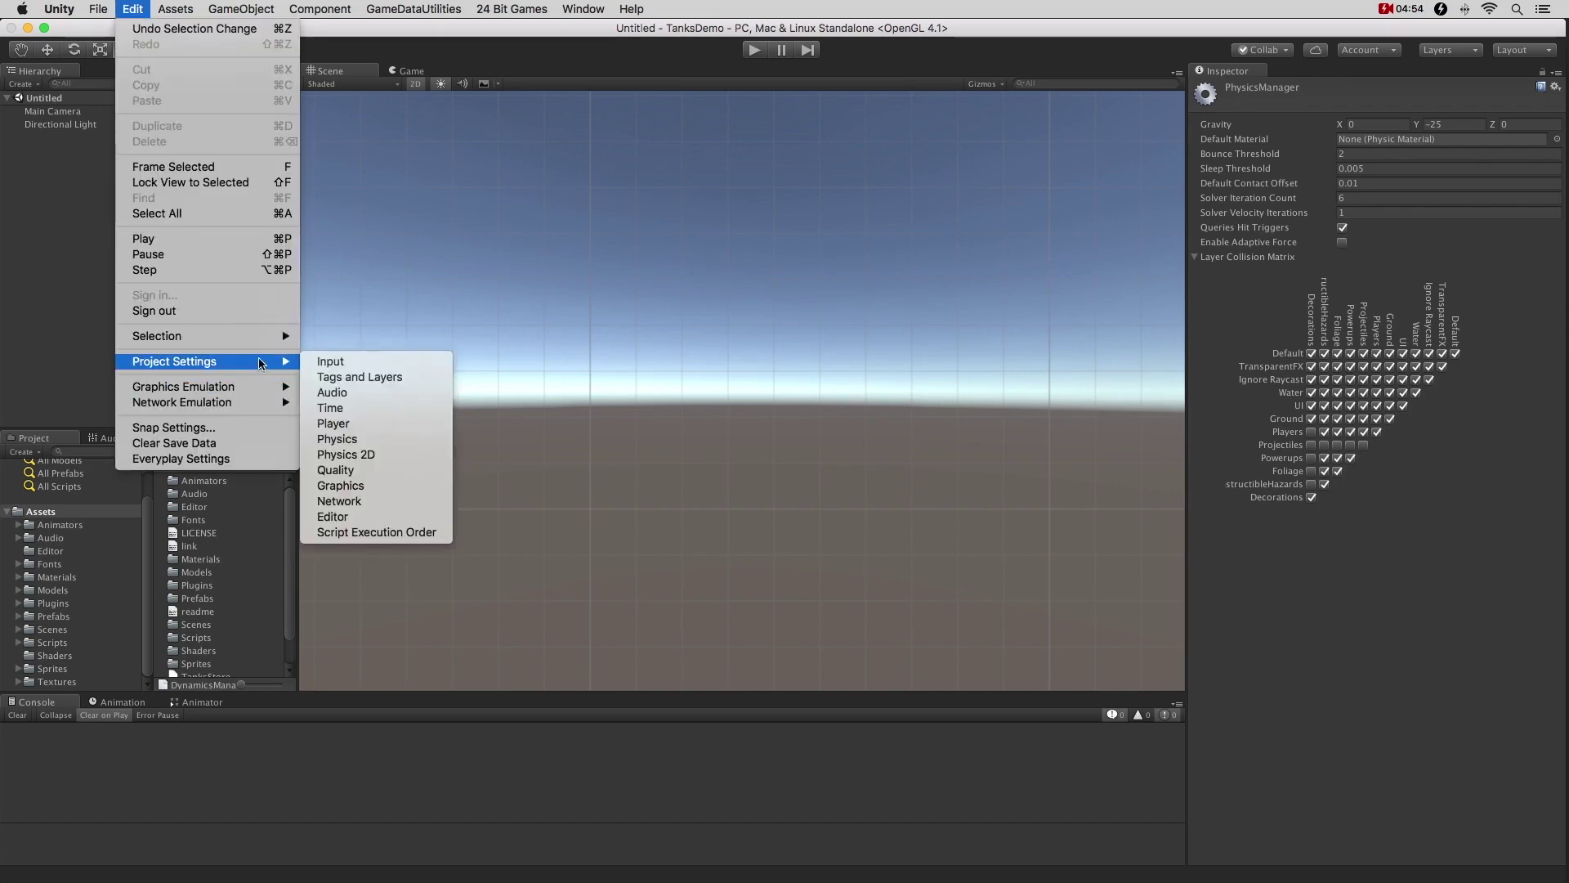
left_click(413, 427)
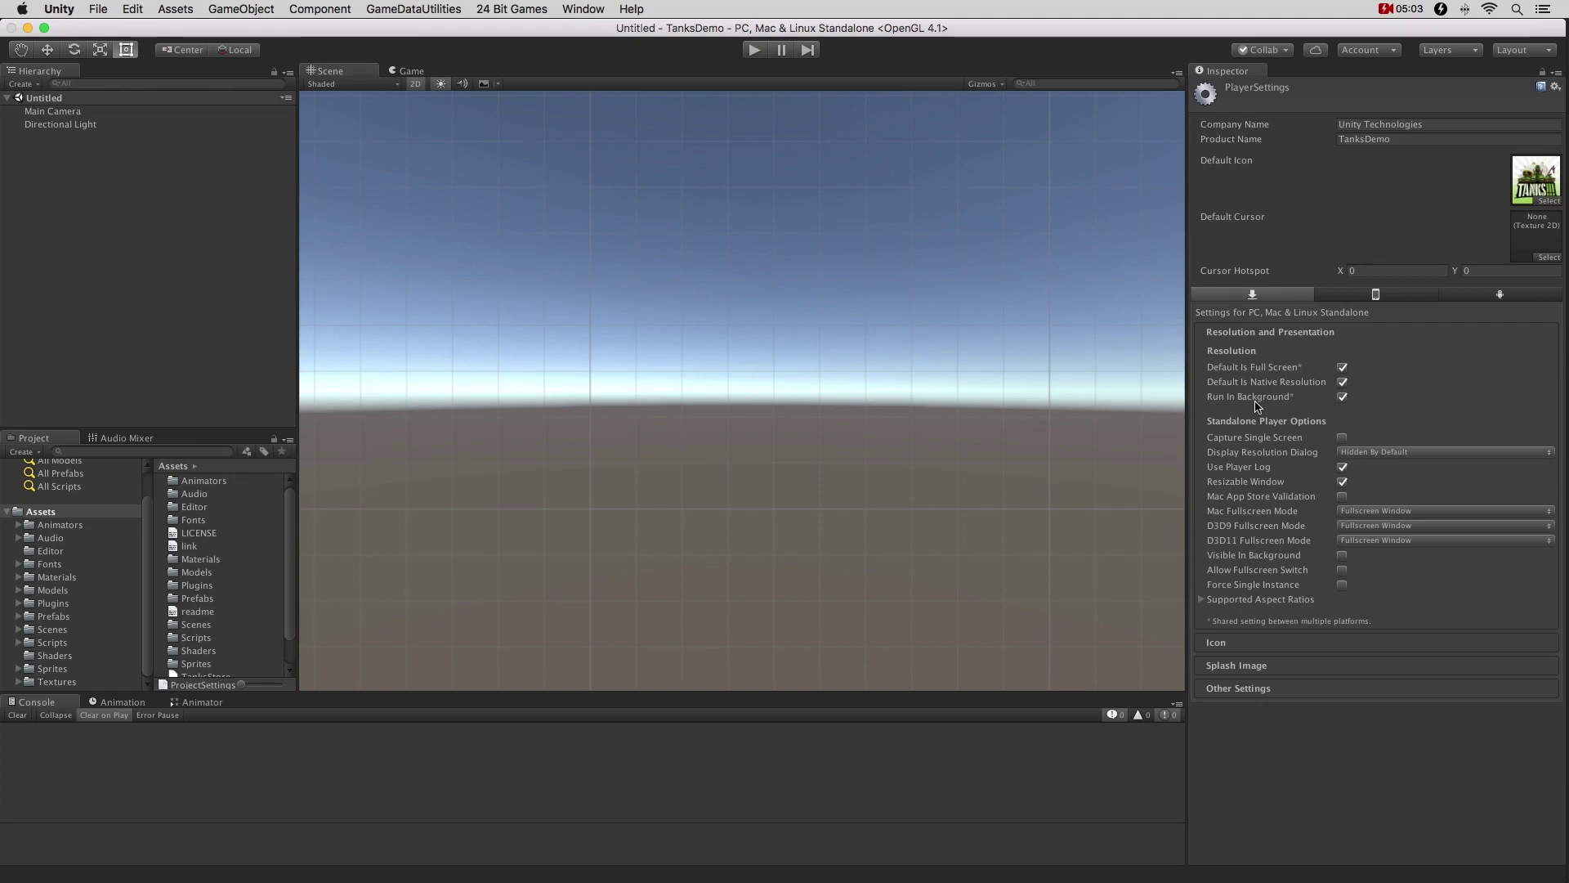
Look at the iOS and Android player settings, then return to PC, Mac & Linux Standalone.
left_click(1357, 299)
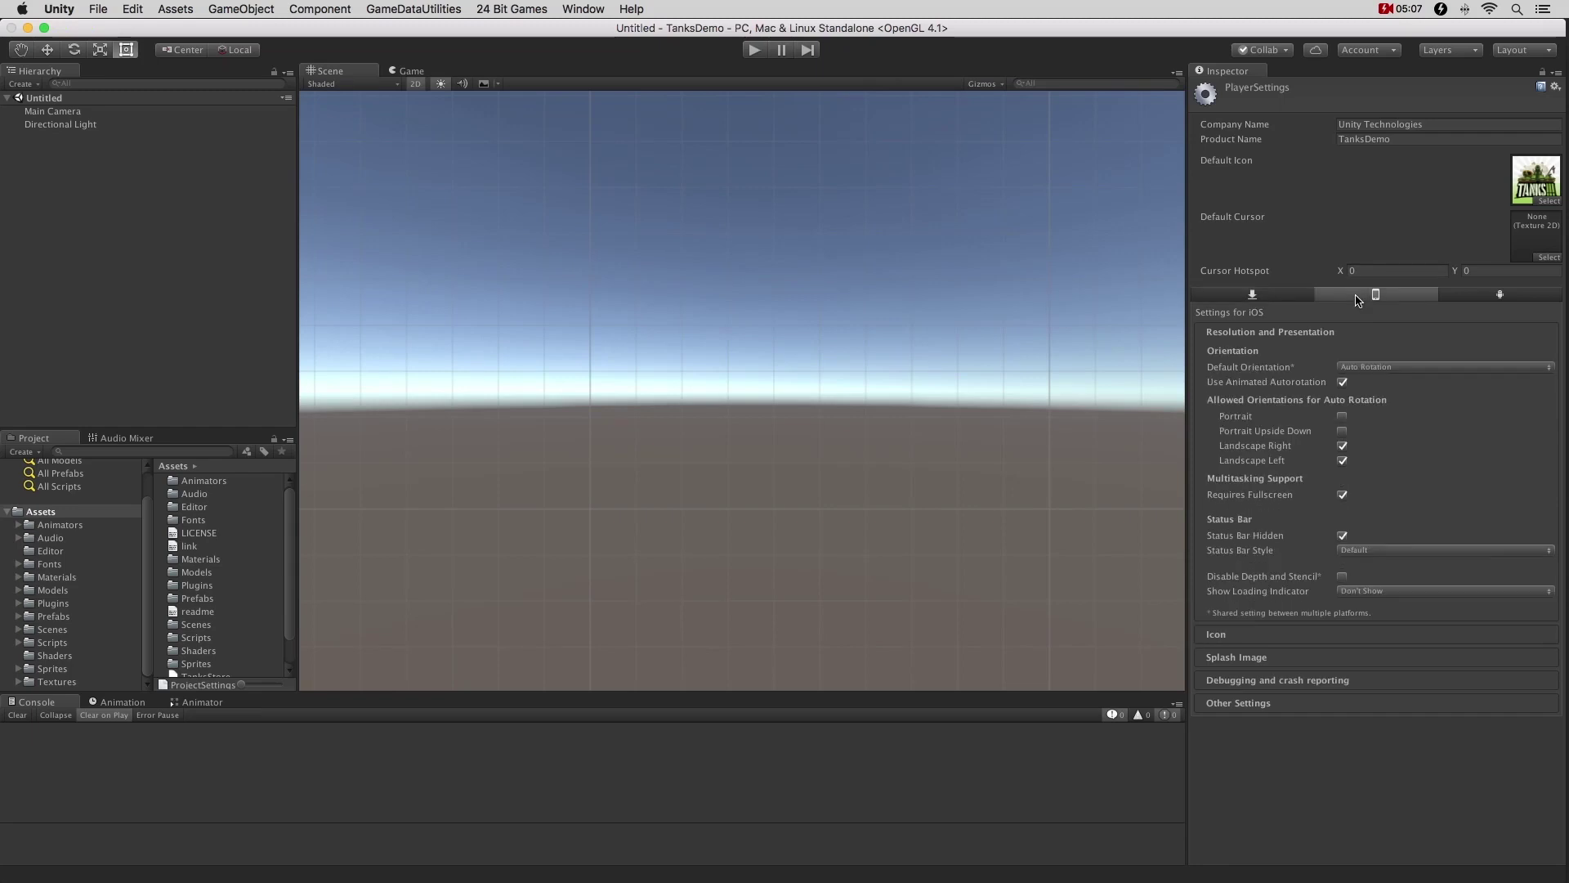
left_click(1482, 301)
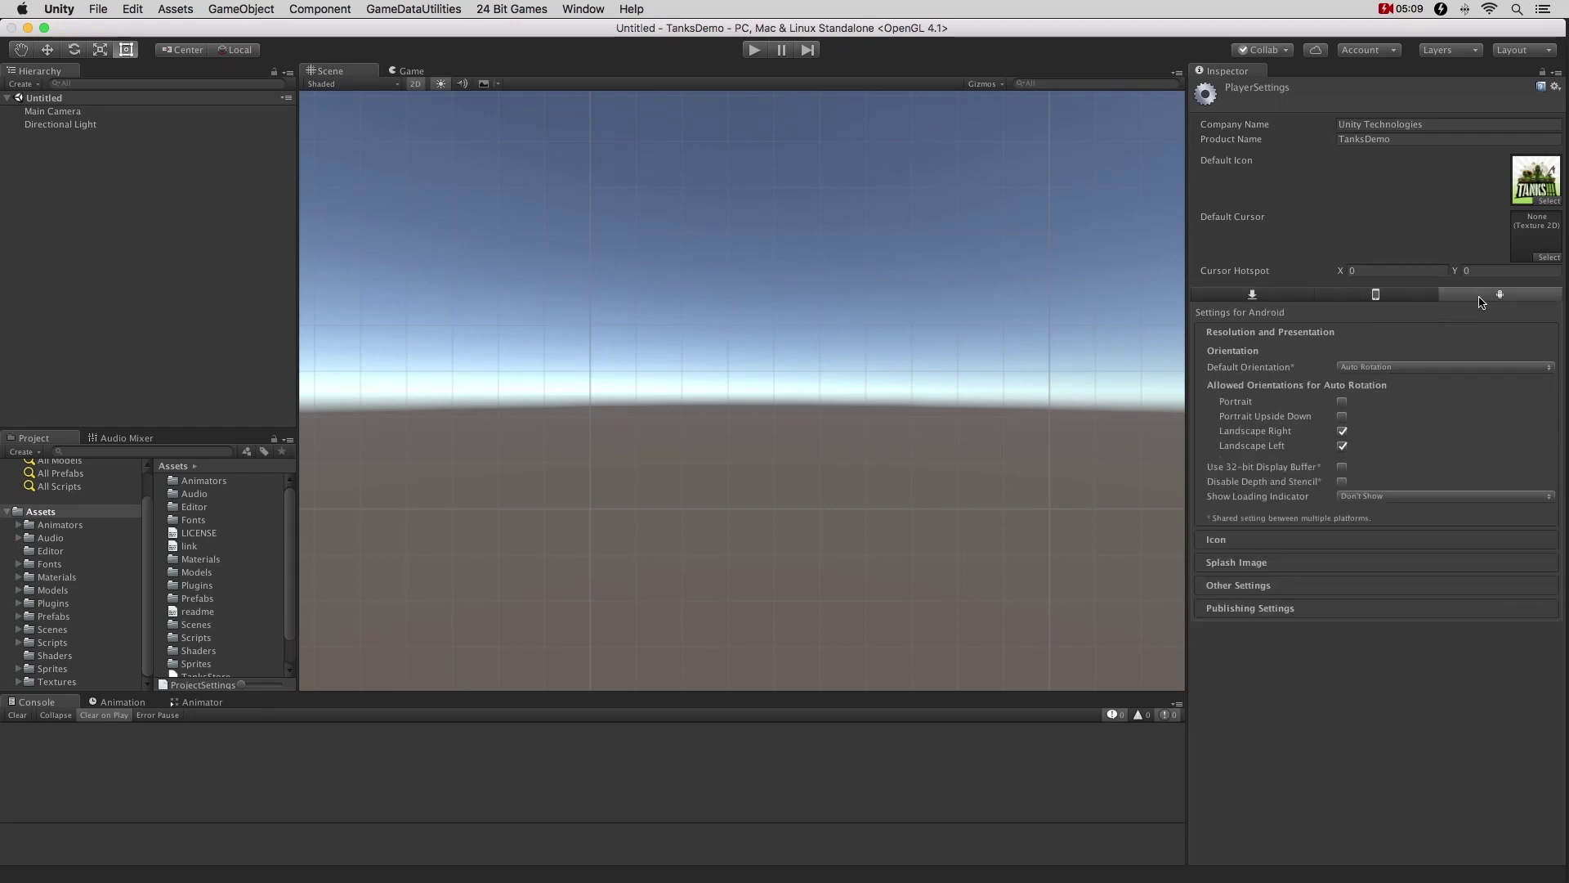
left_click(1406, 301)
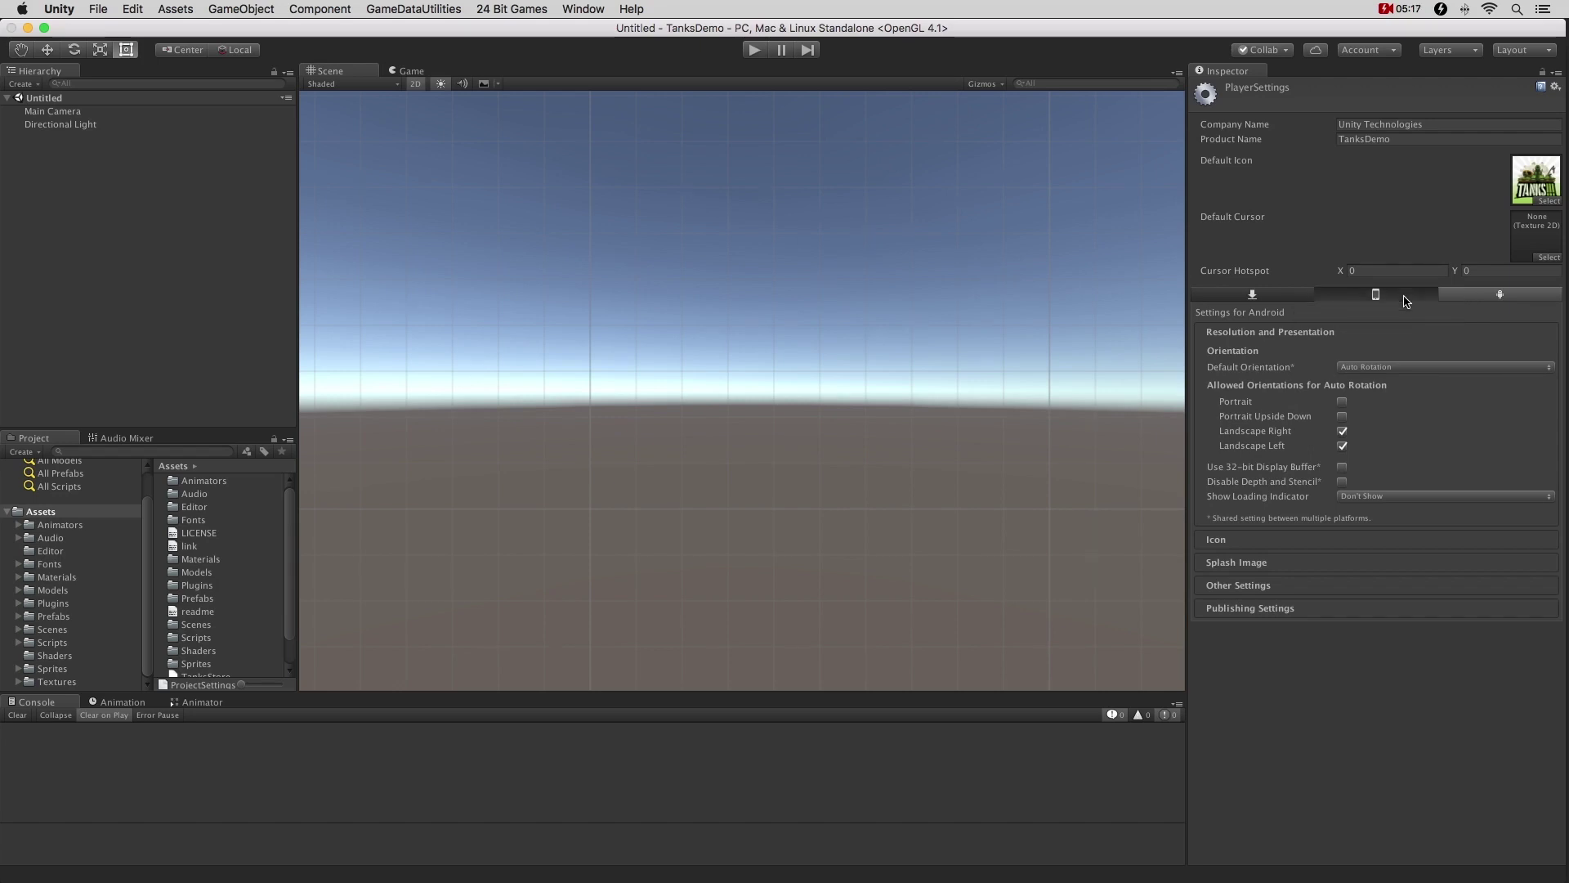
left_click(1286, 300)
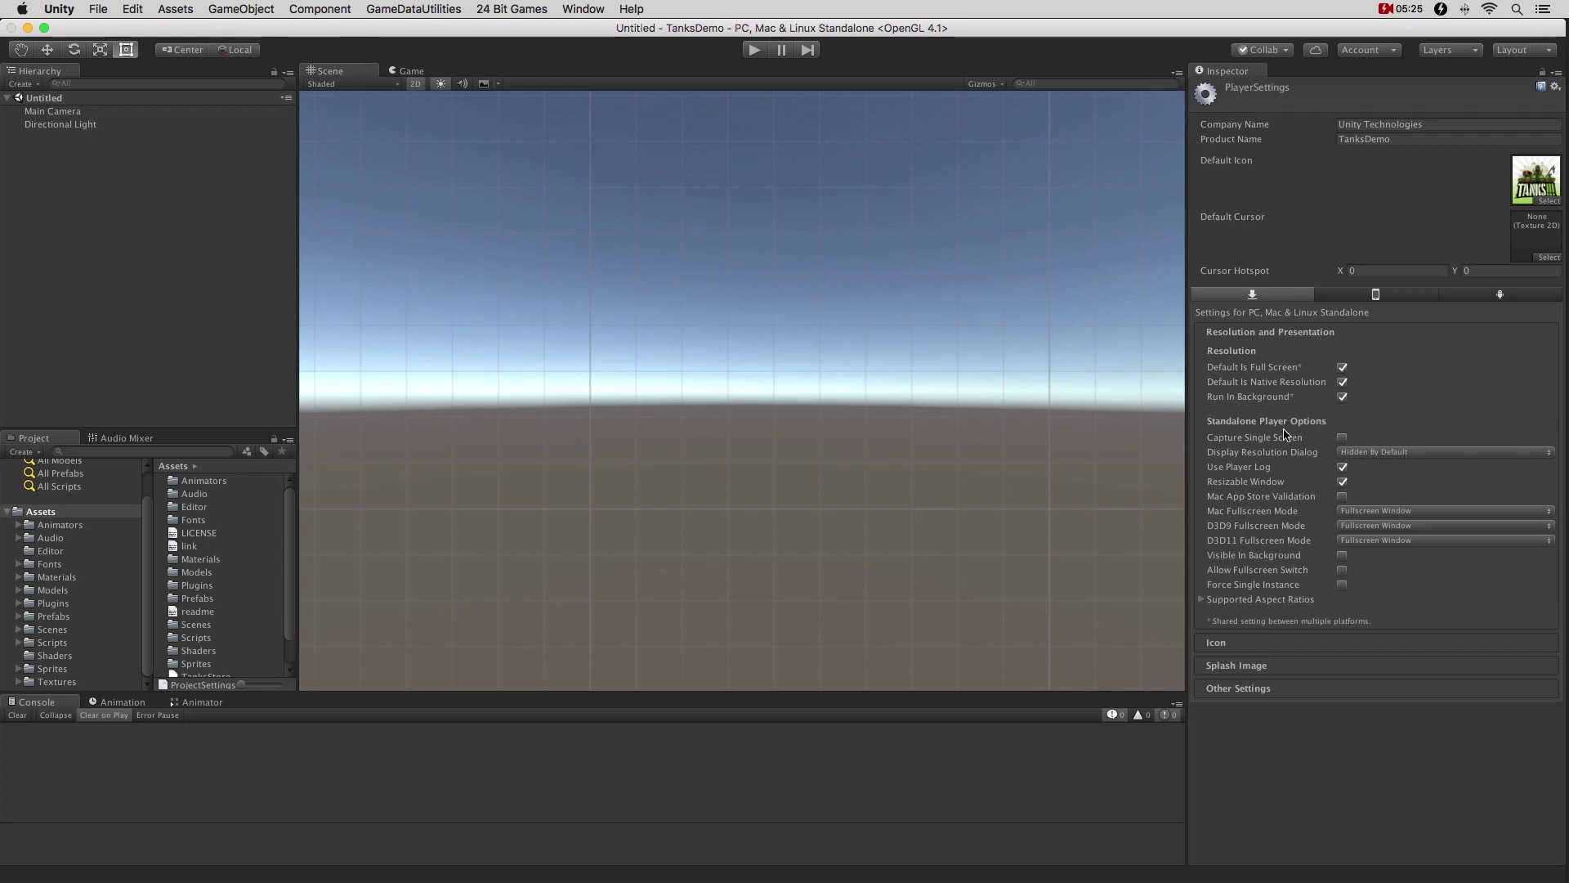
left_click(98, 10)
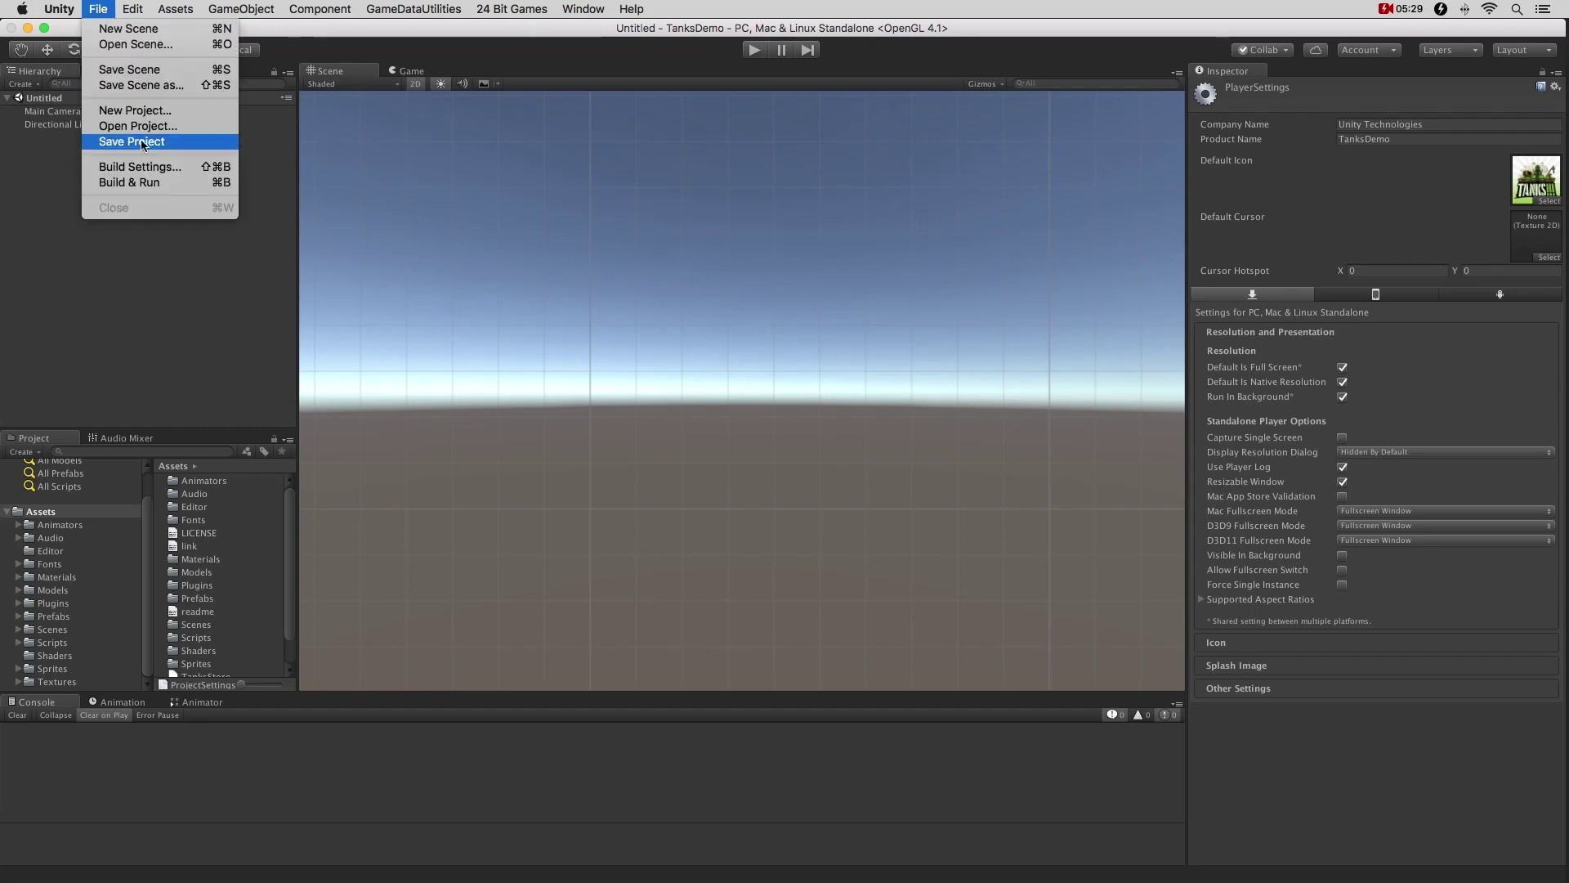
Open Build Settings and search the project assets for scenes with 't:scene'.
left_click(138, 168)
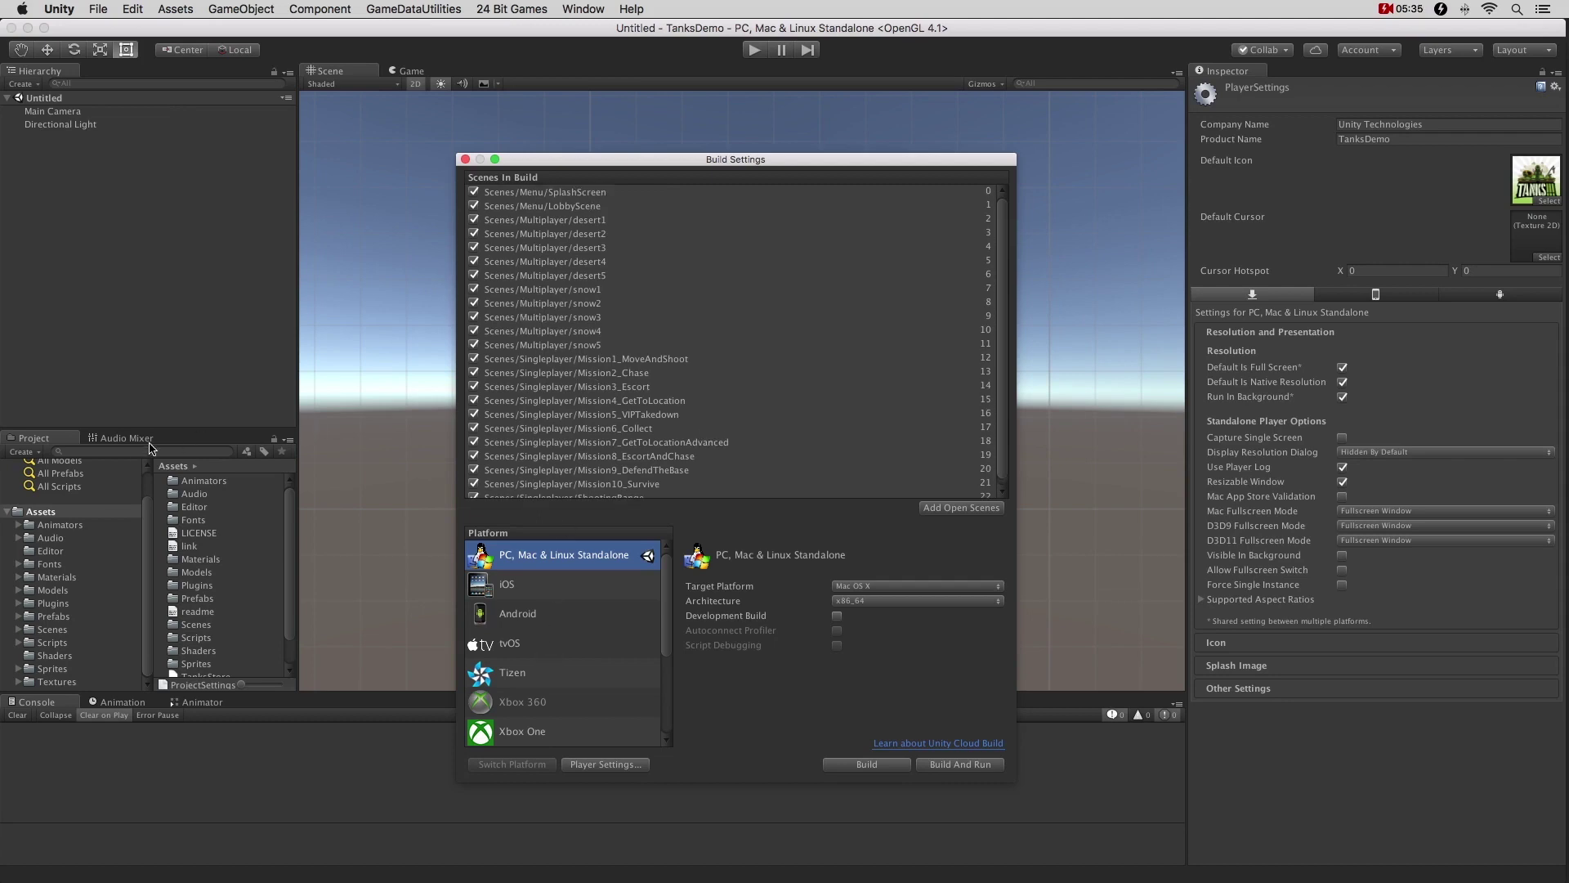
left_click(138, 452)
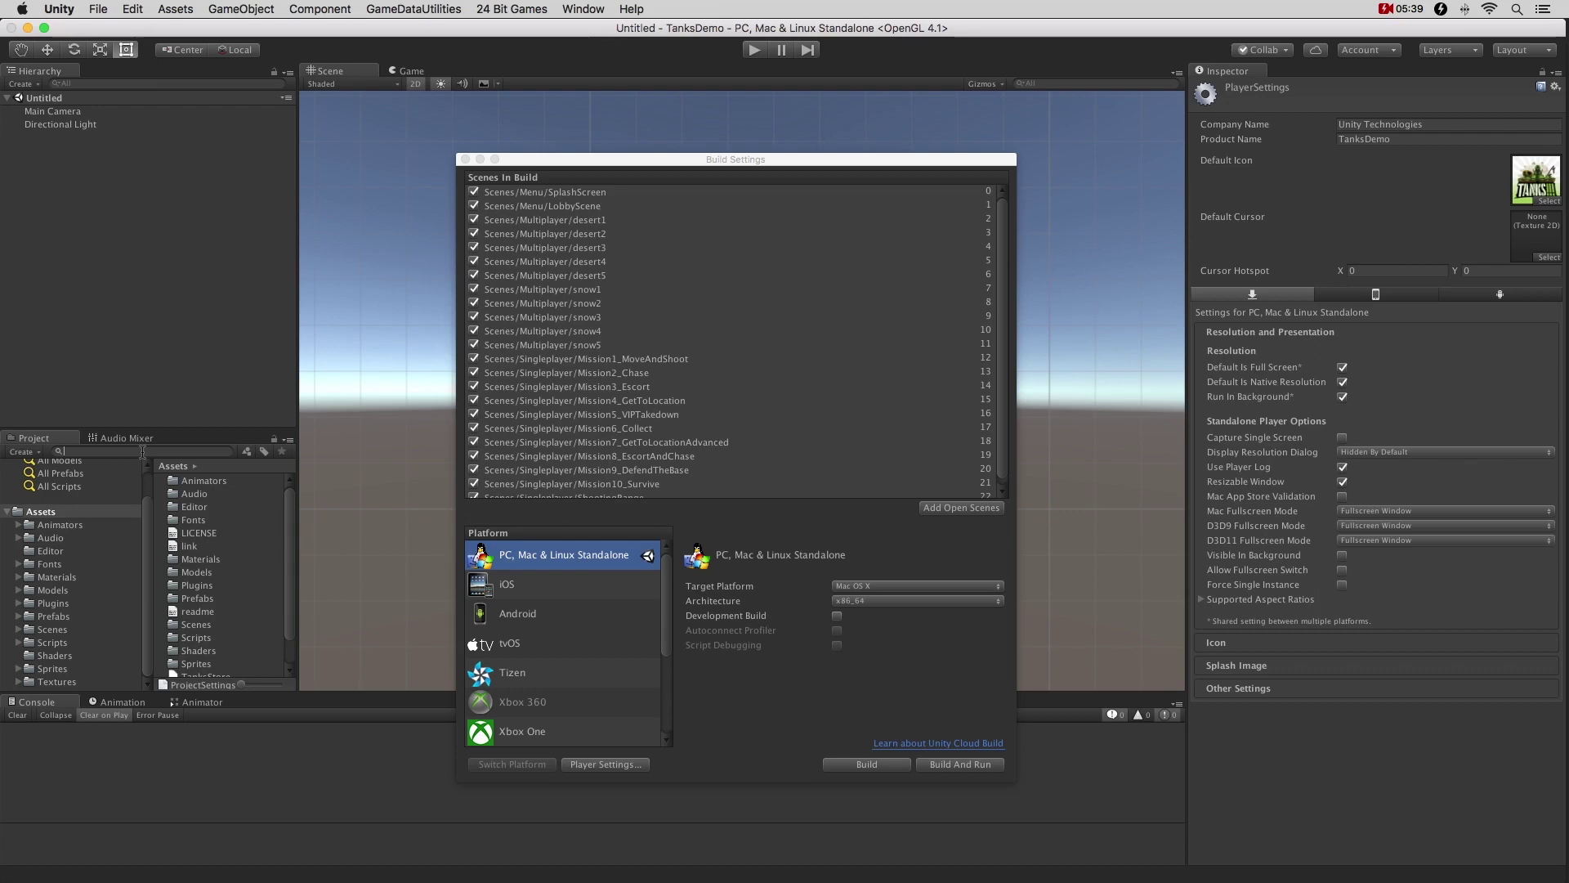
type("t:s")
type("cene")
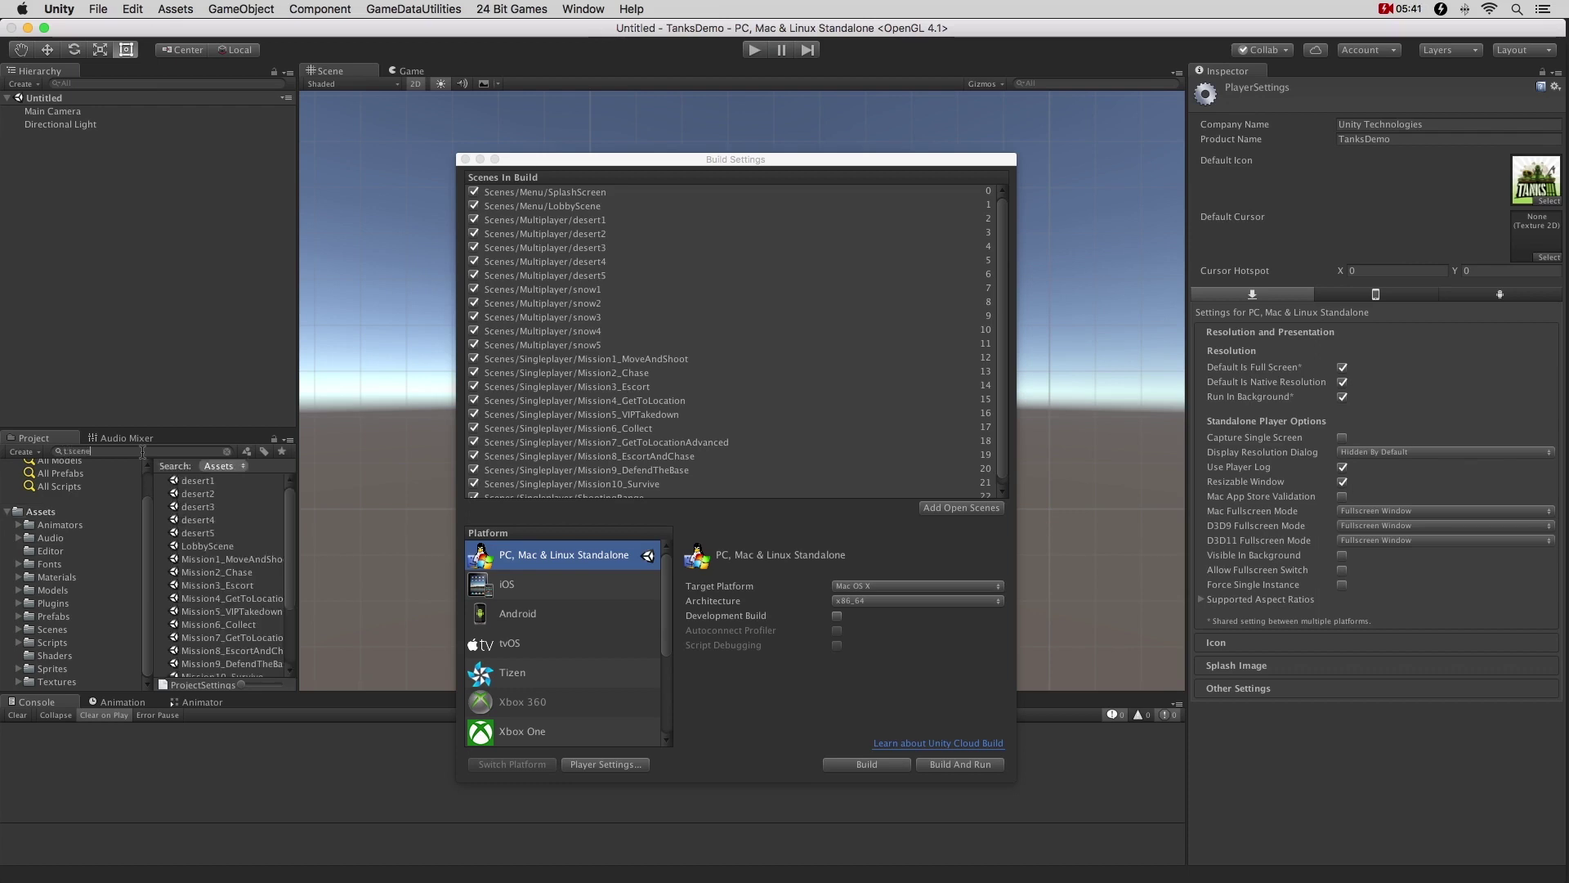
scroll(205, 631, "down", 3)
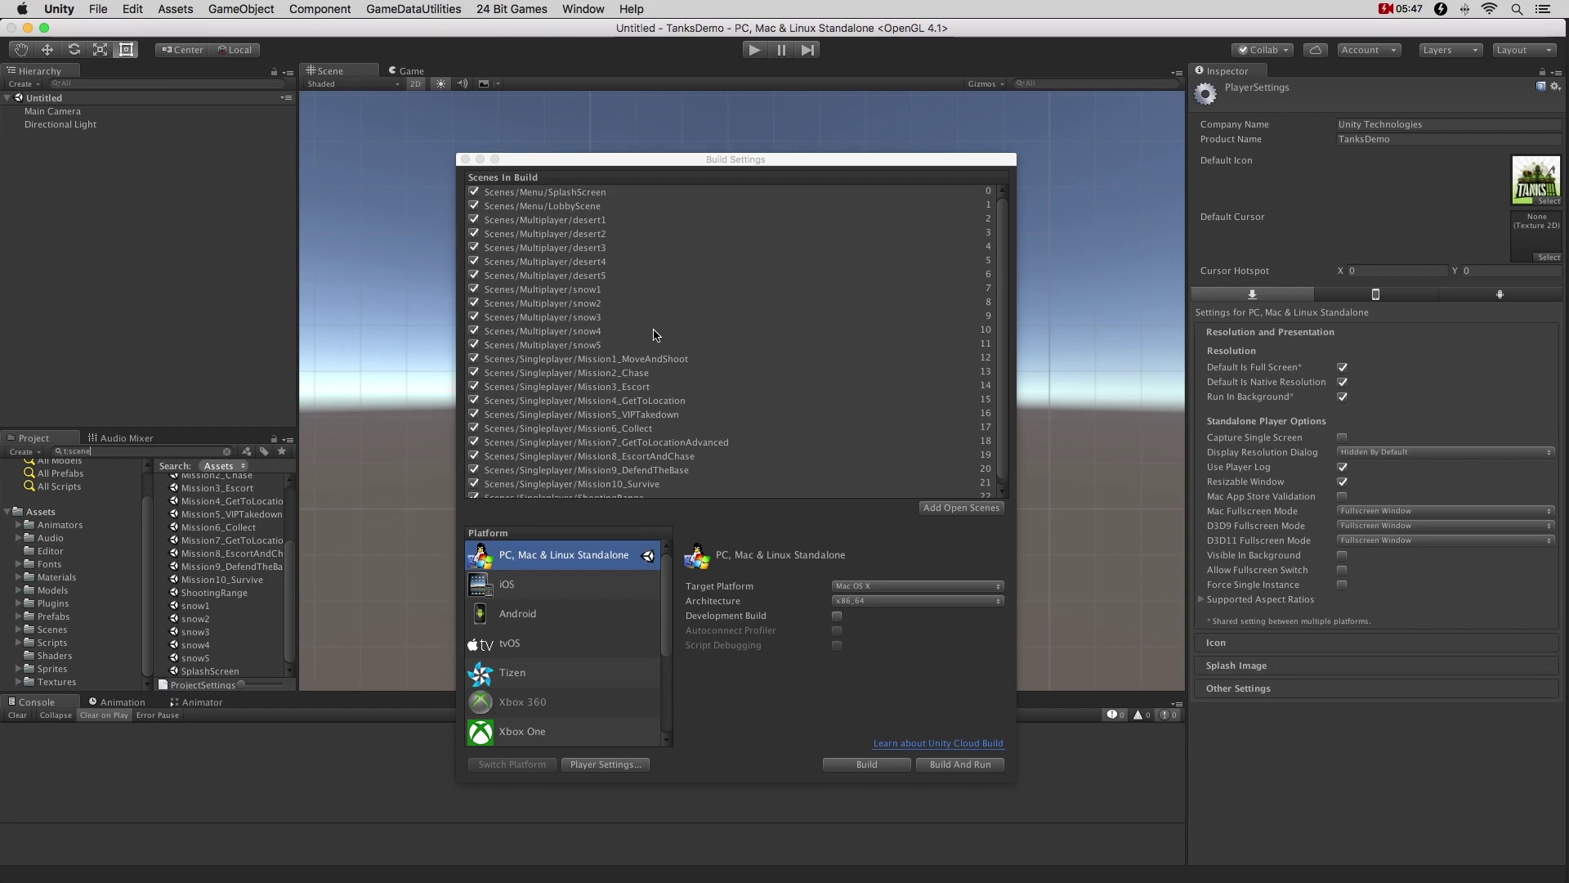
Review the SplashScreen and LobbyScene entries in the build list, then close Build Settings.
left_click(585, 194)
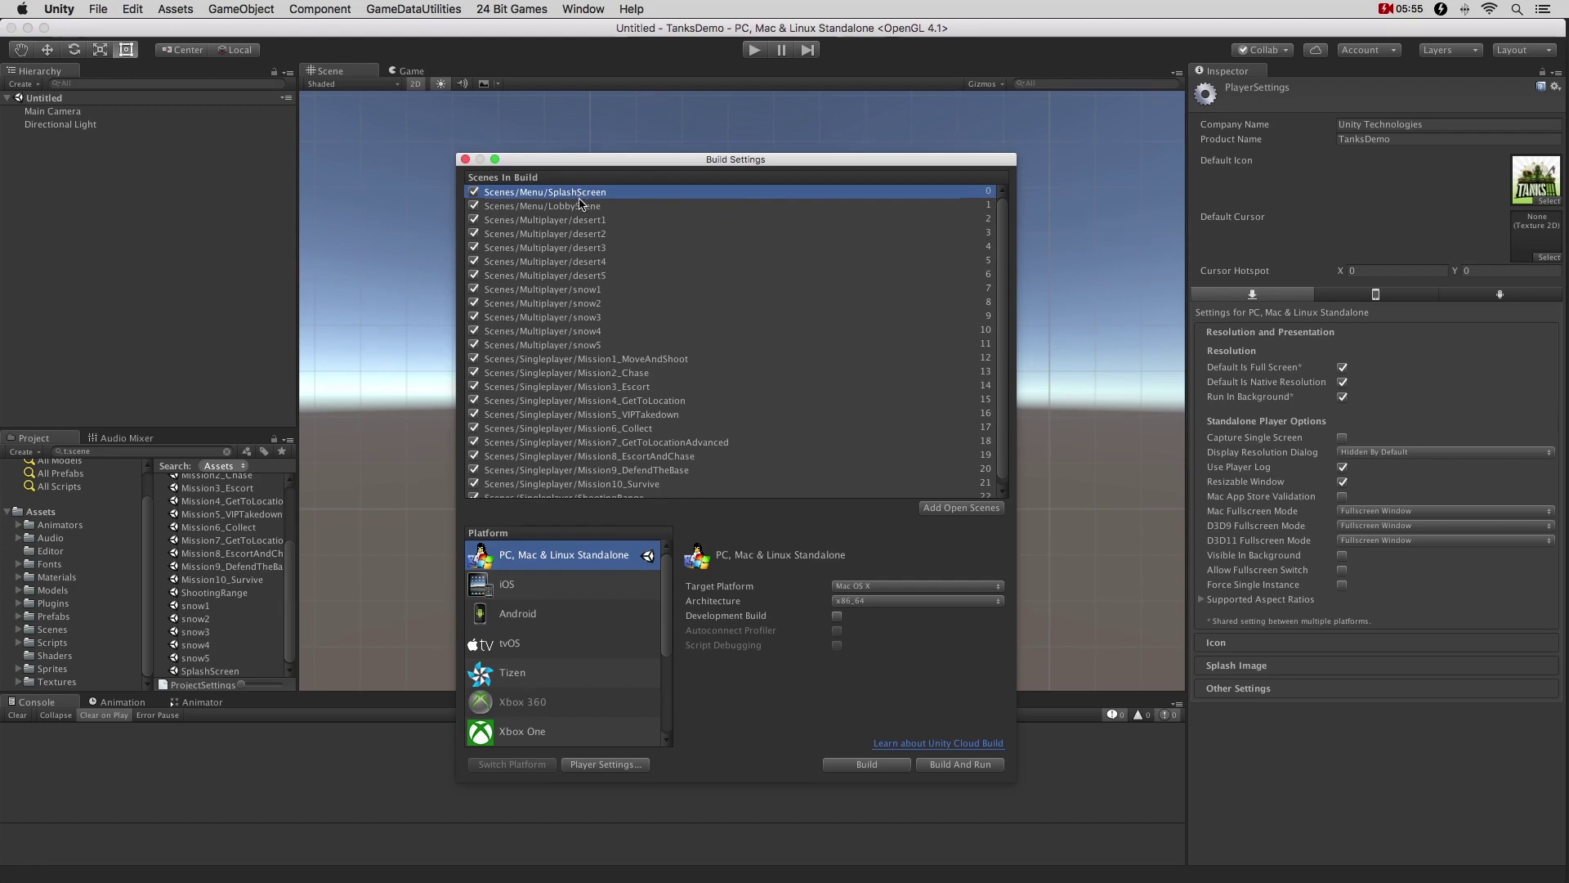
left_click(578, 207)
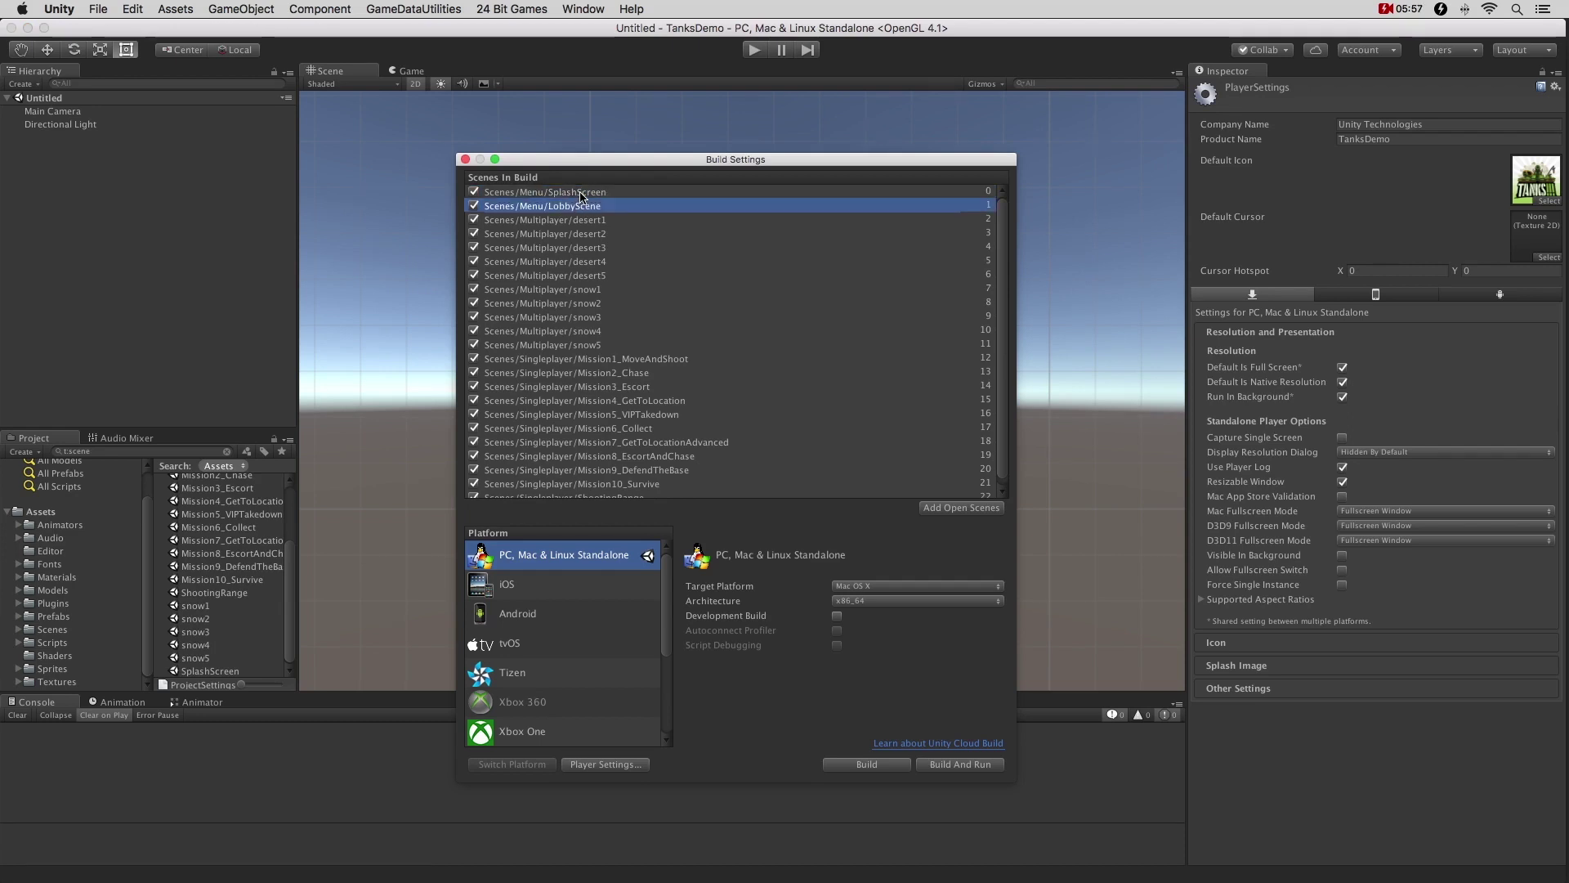
left_click(582, 194)
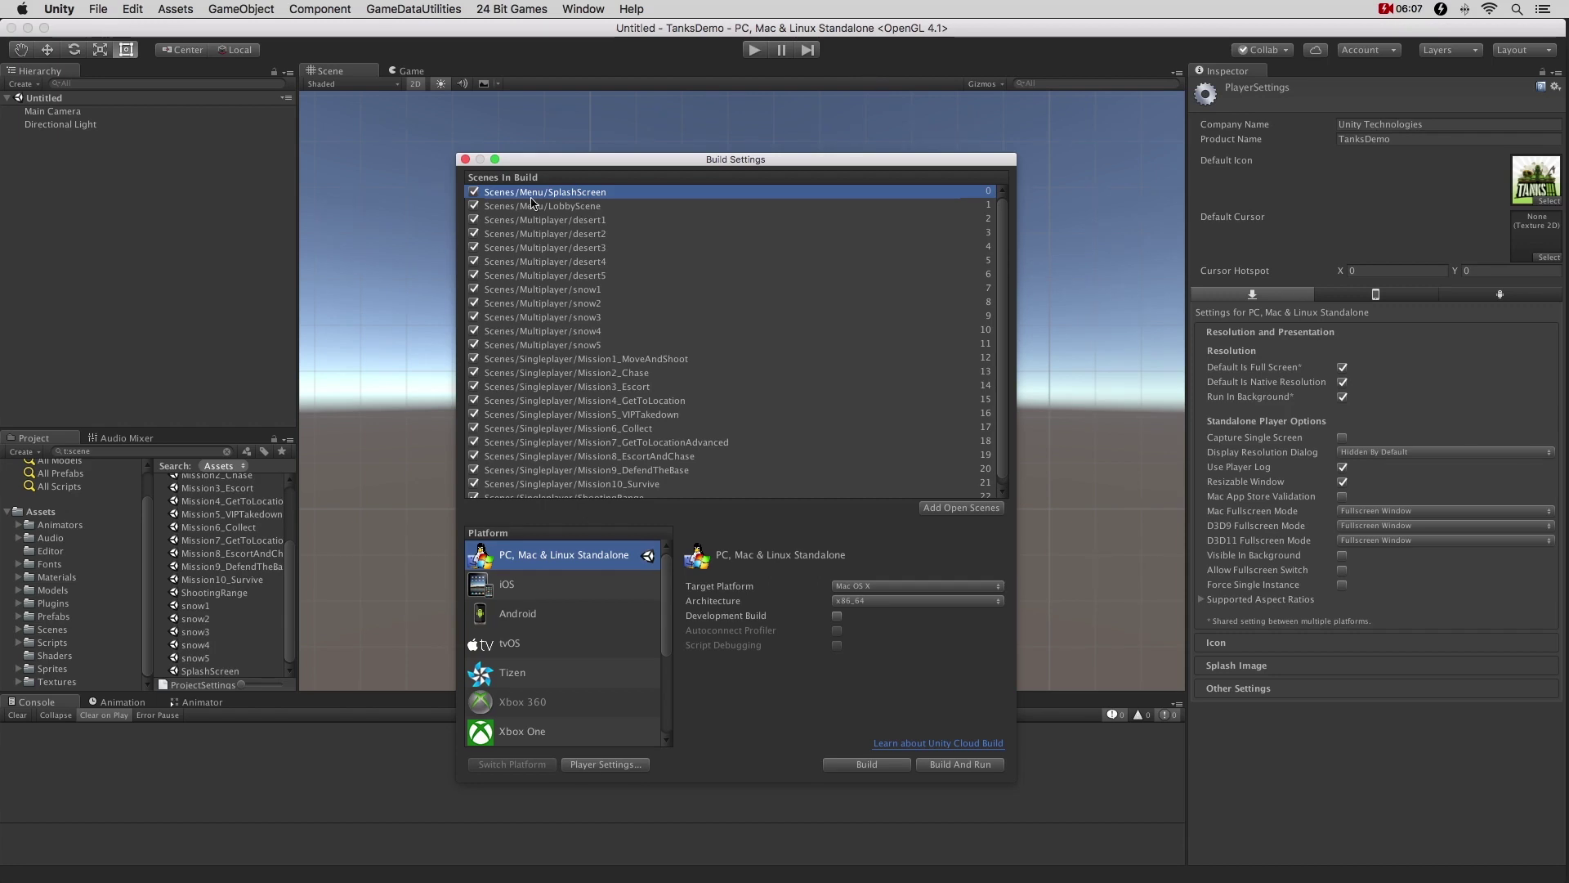
left_click(466, 159)
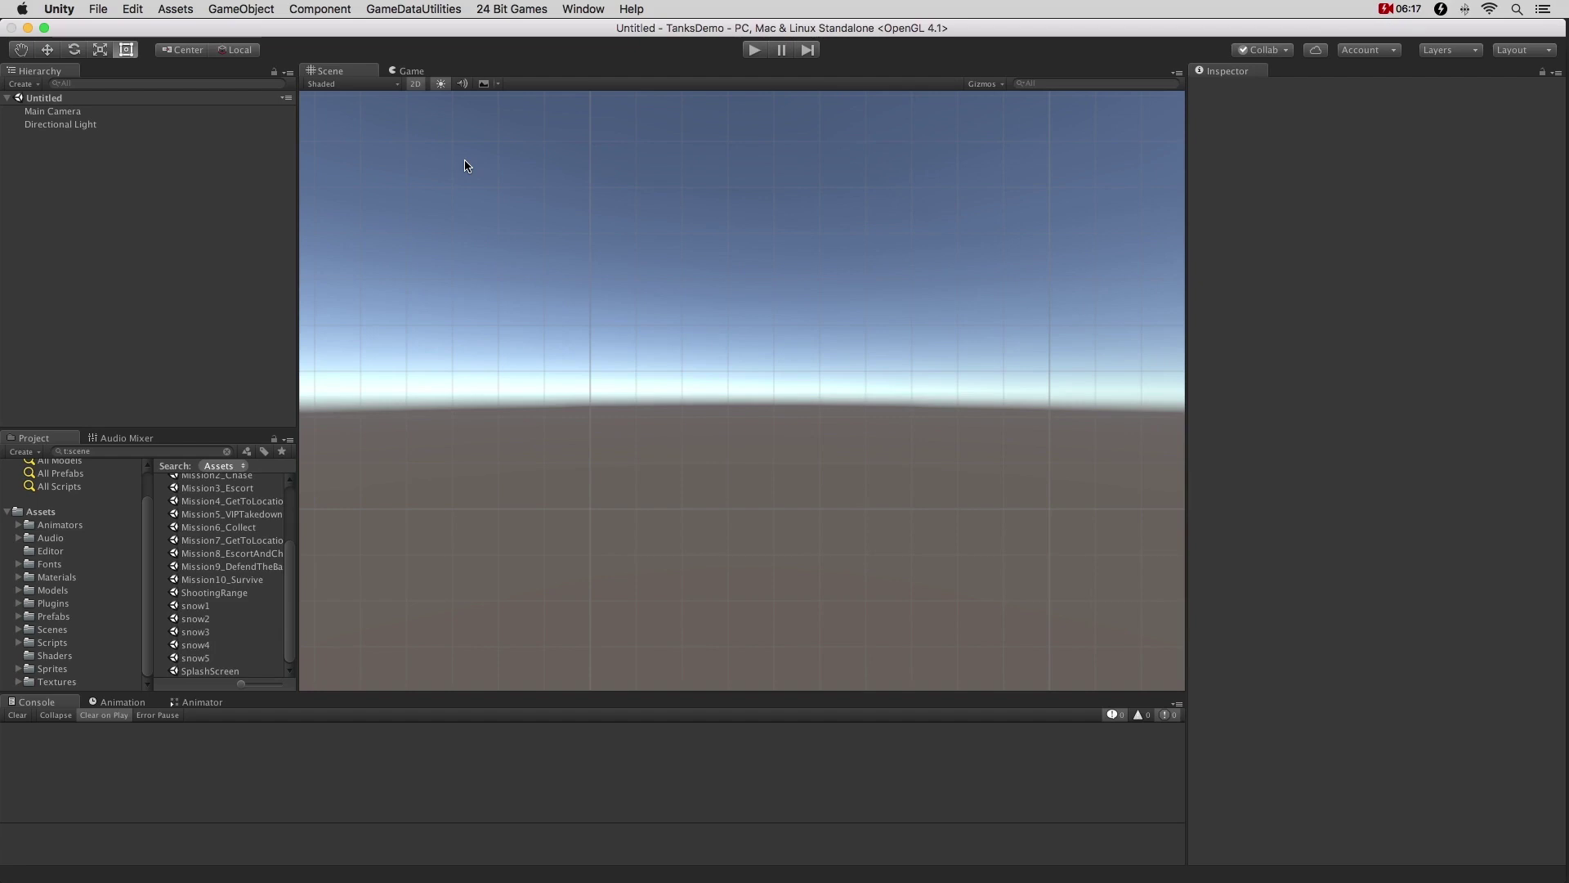
Open the Services window for the TanksTest project from the toolbar's cloud button.
left_click(1315, 51)
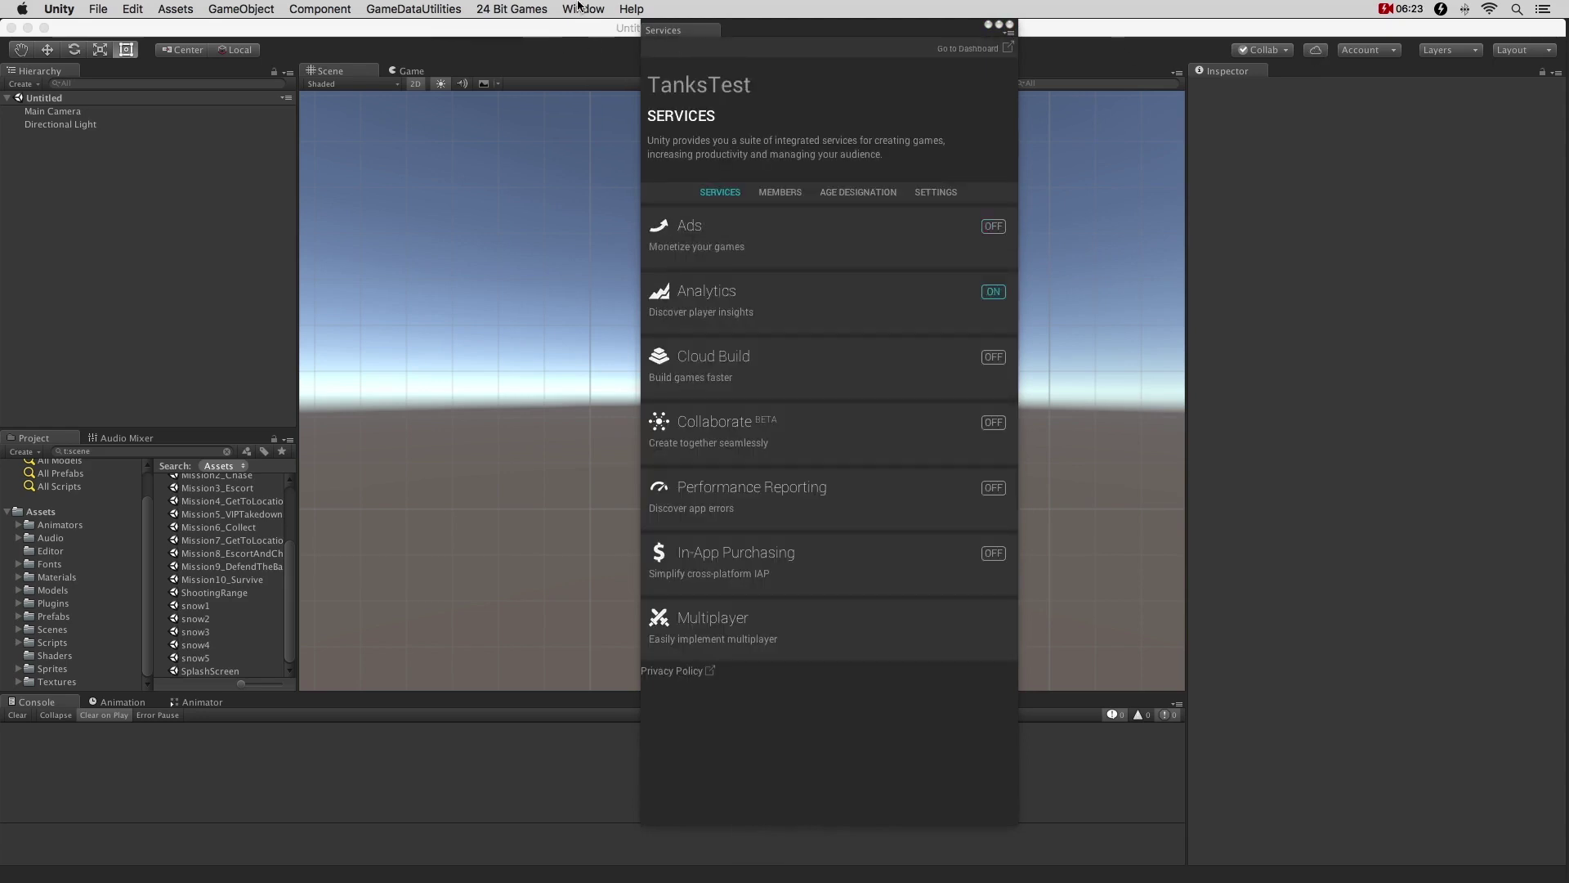
left_click(580, 8)
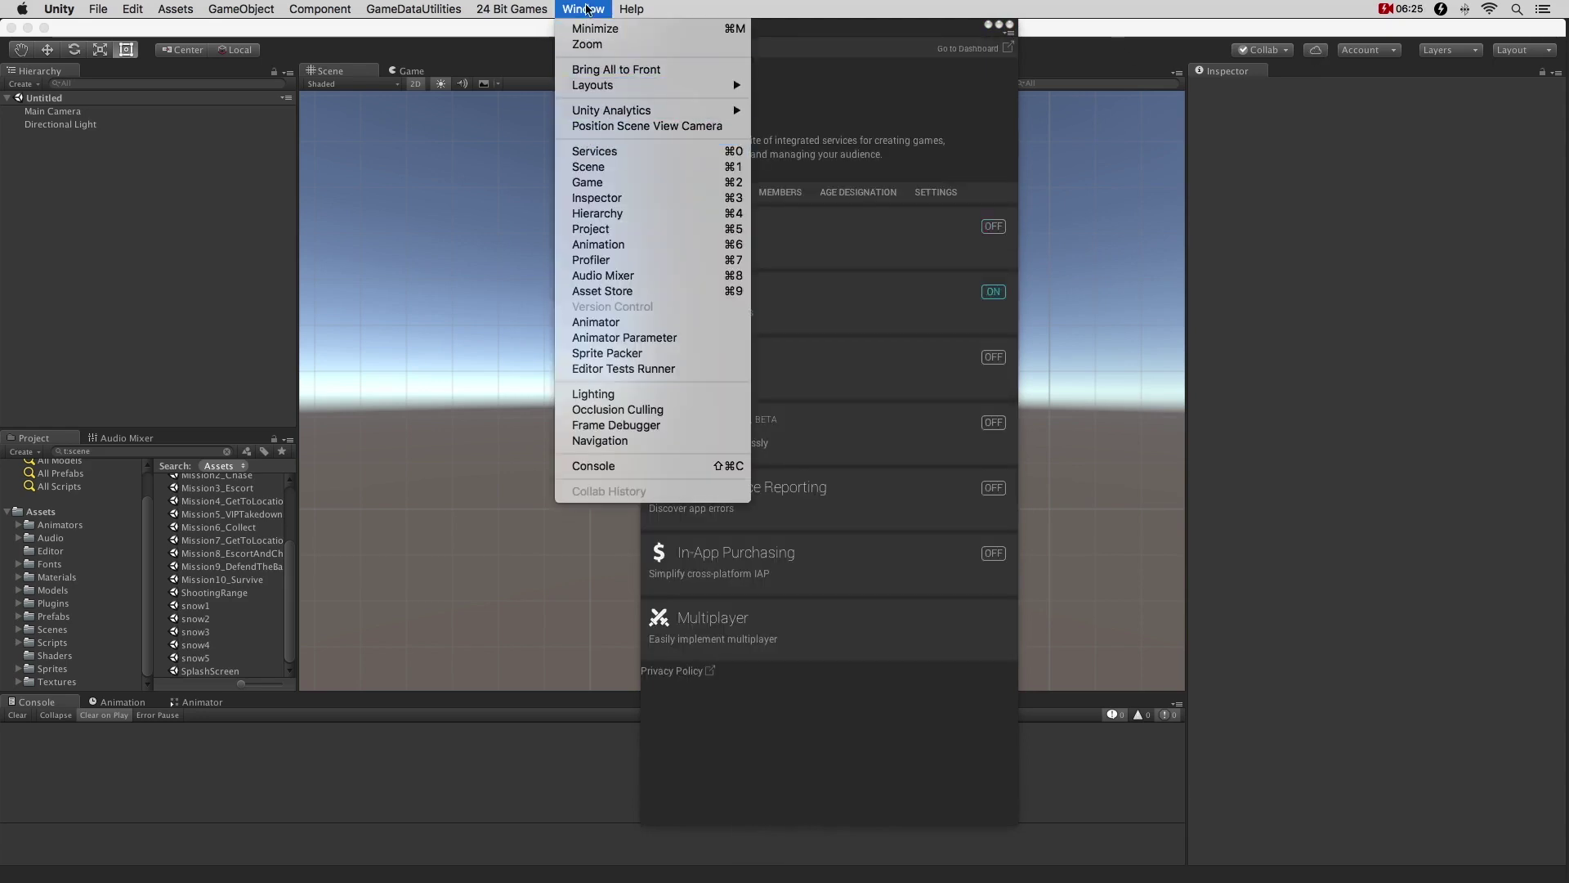
left_click(585, 8)
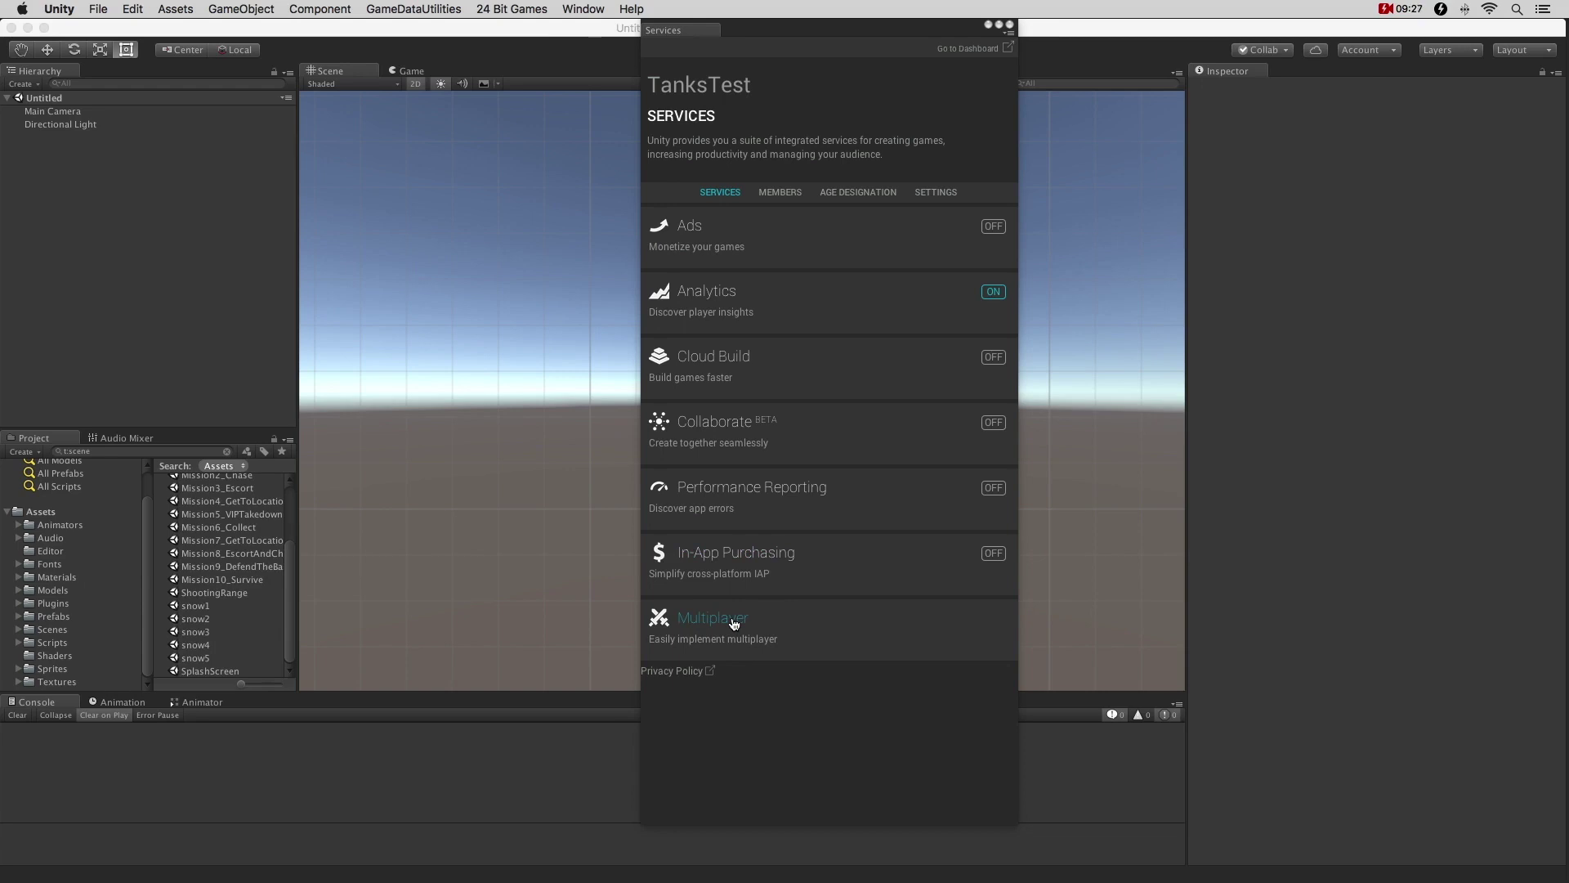
Open the Multiplayer service and go to its configuration on the web dashboard.
left_click(734, 624)
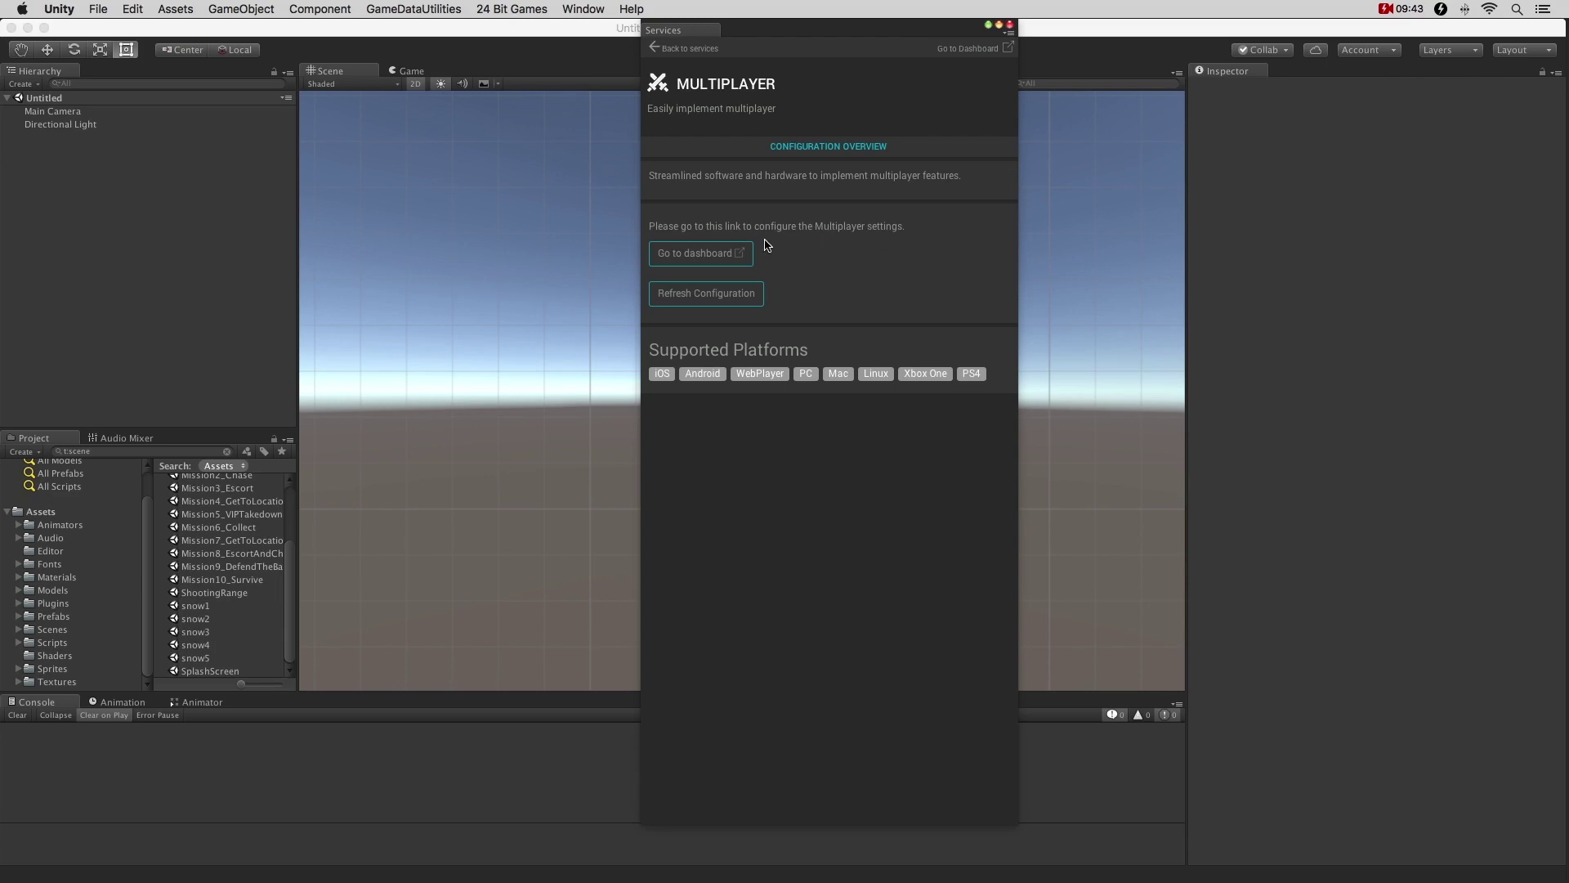
left_click(702, 254)
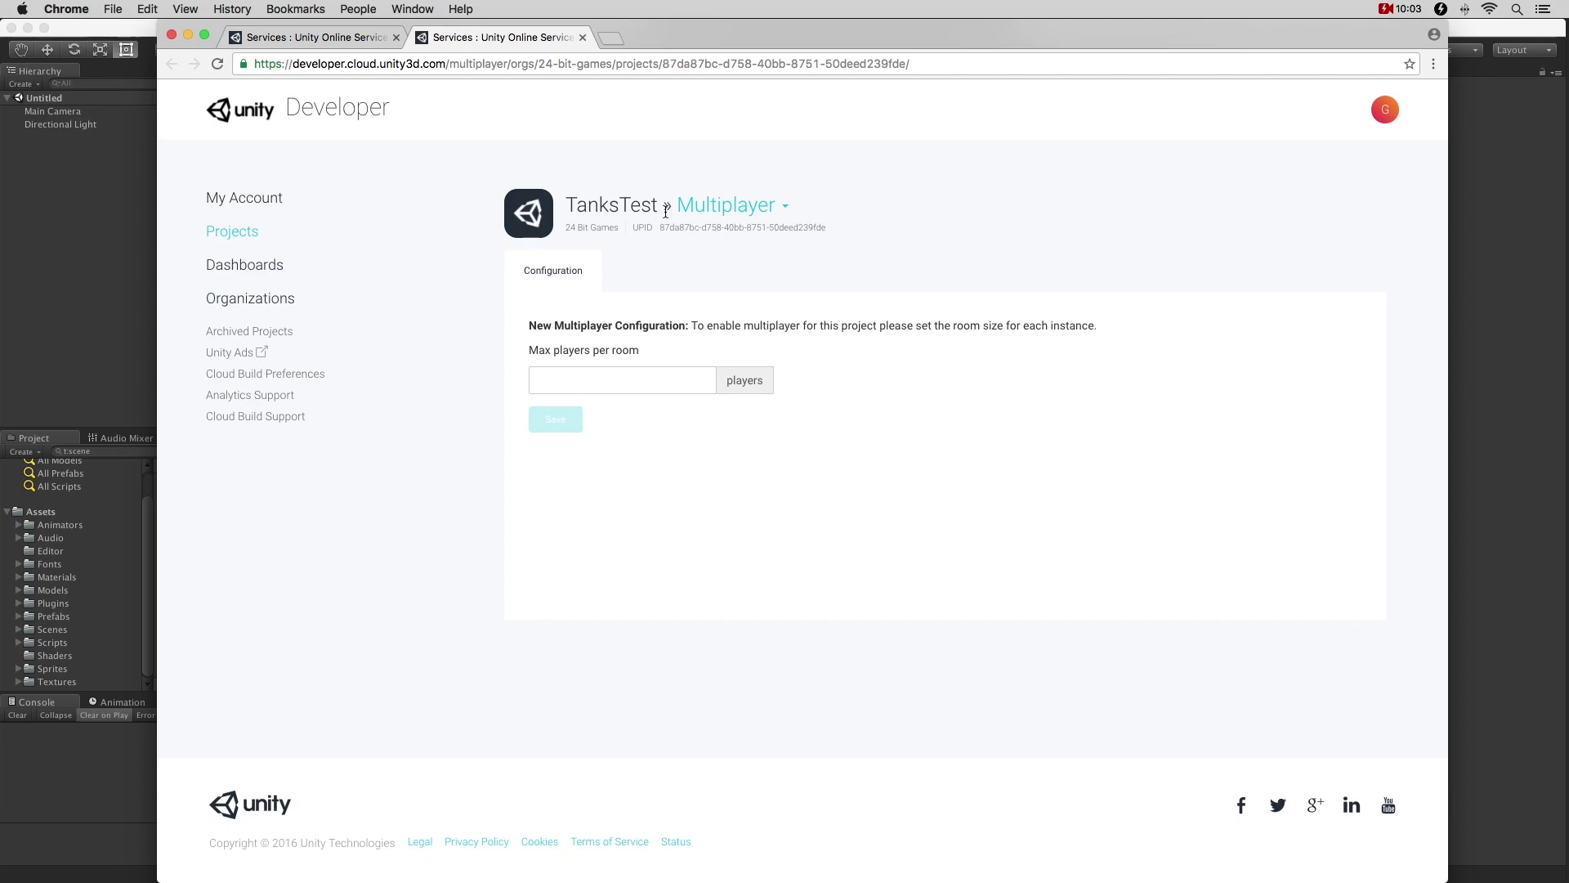
Place the cursor in the dashboard's empty Max players per room field.
left_click(627, 375)
Save 4 as max players per room, refresh the editor's Multiplayer configuration, and close Services.
type("4")
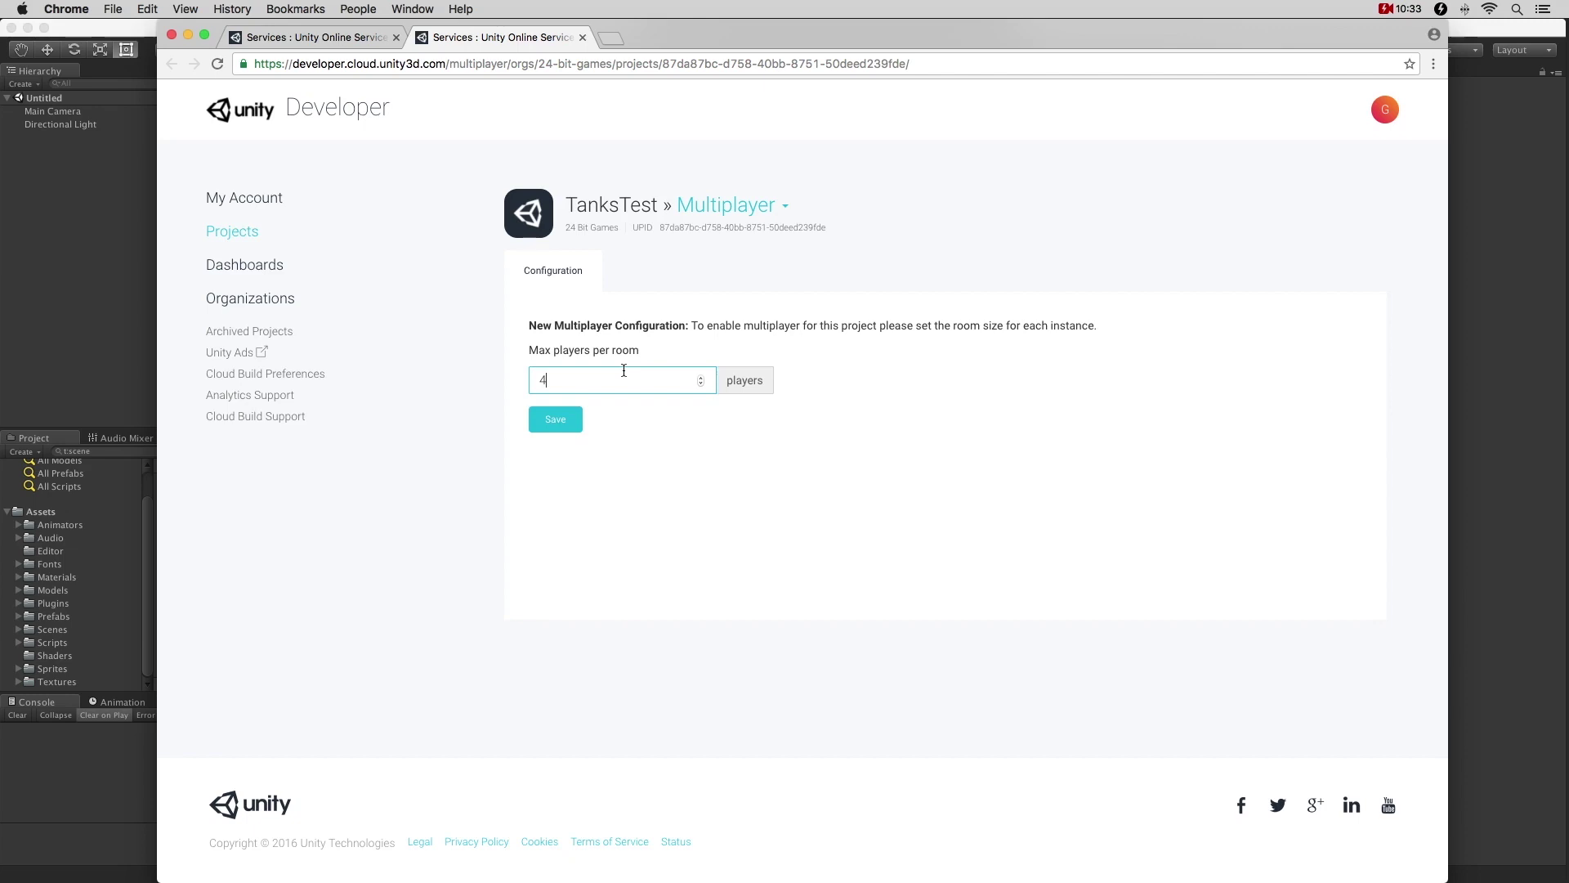
left_click(568, 420)
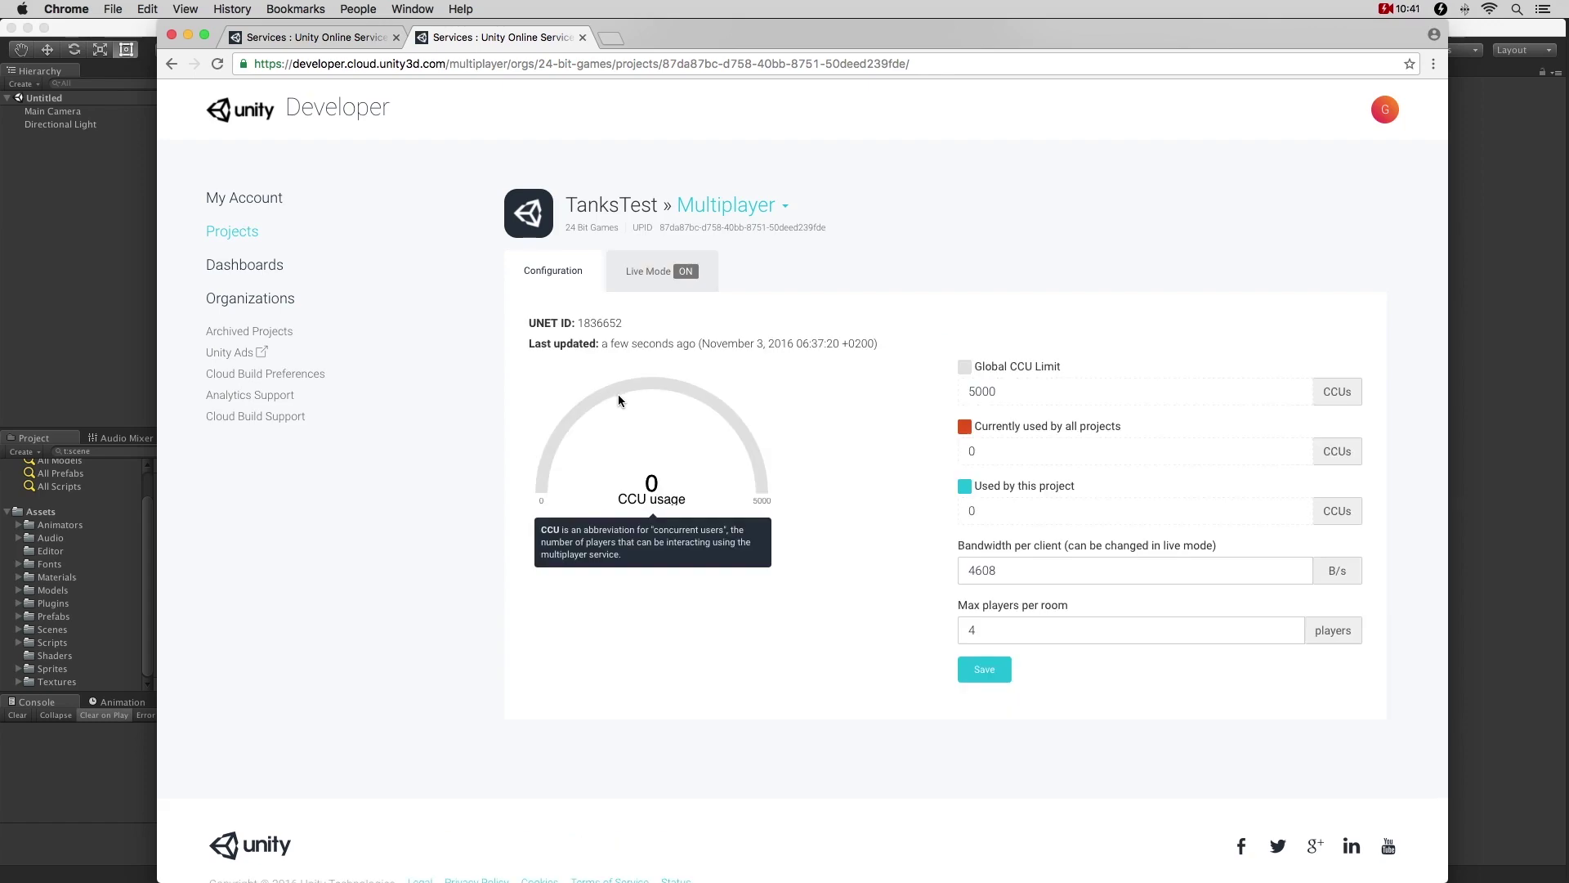
left_click(187, 36)
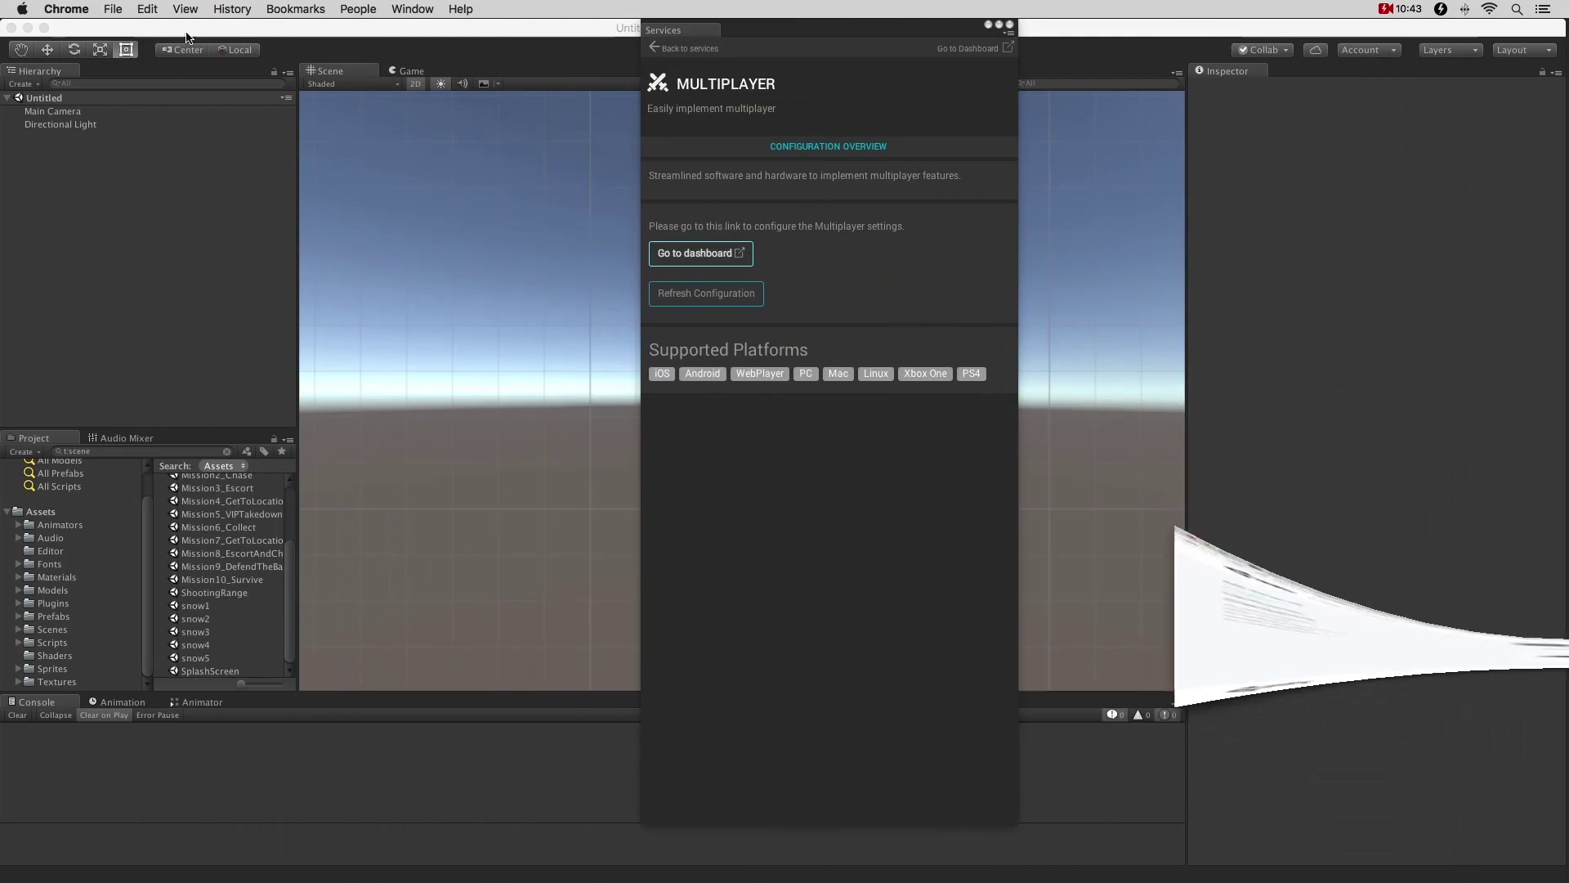
left_click(736, 296)
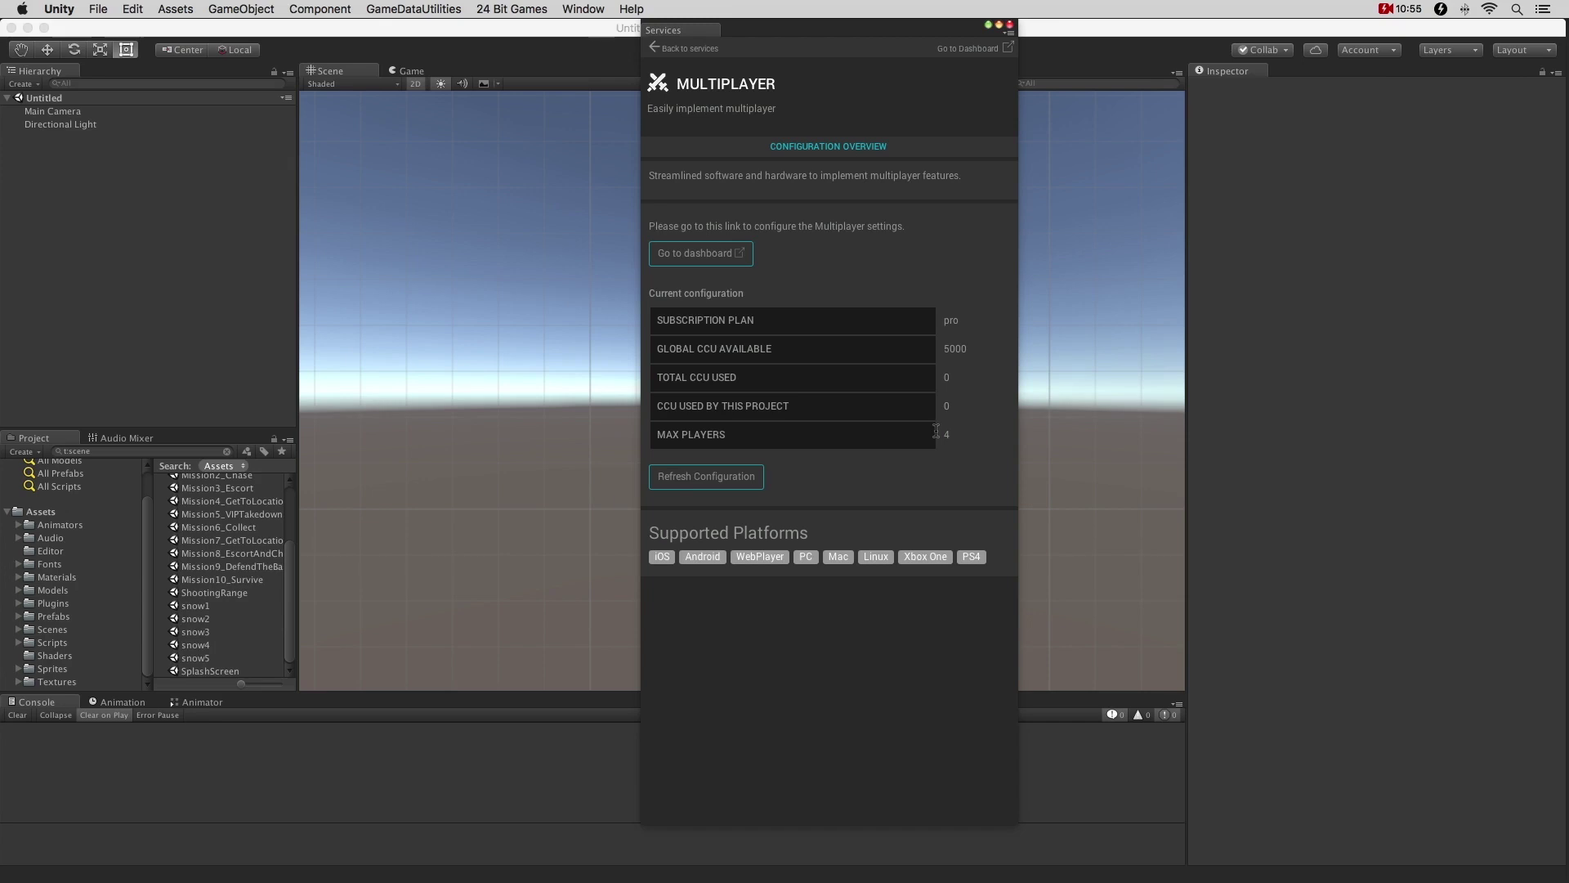
left_click(1010, 24)
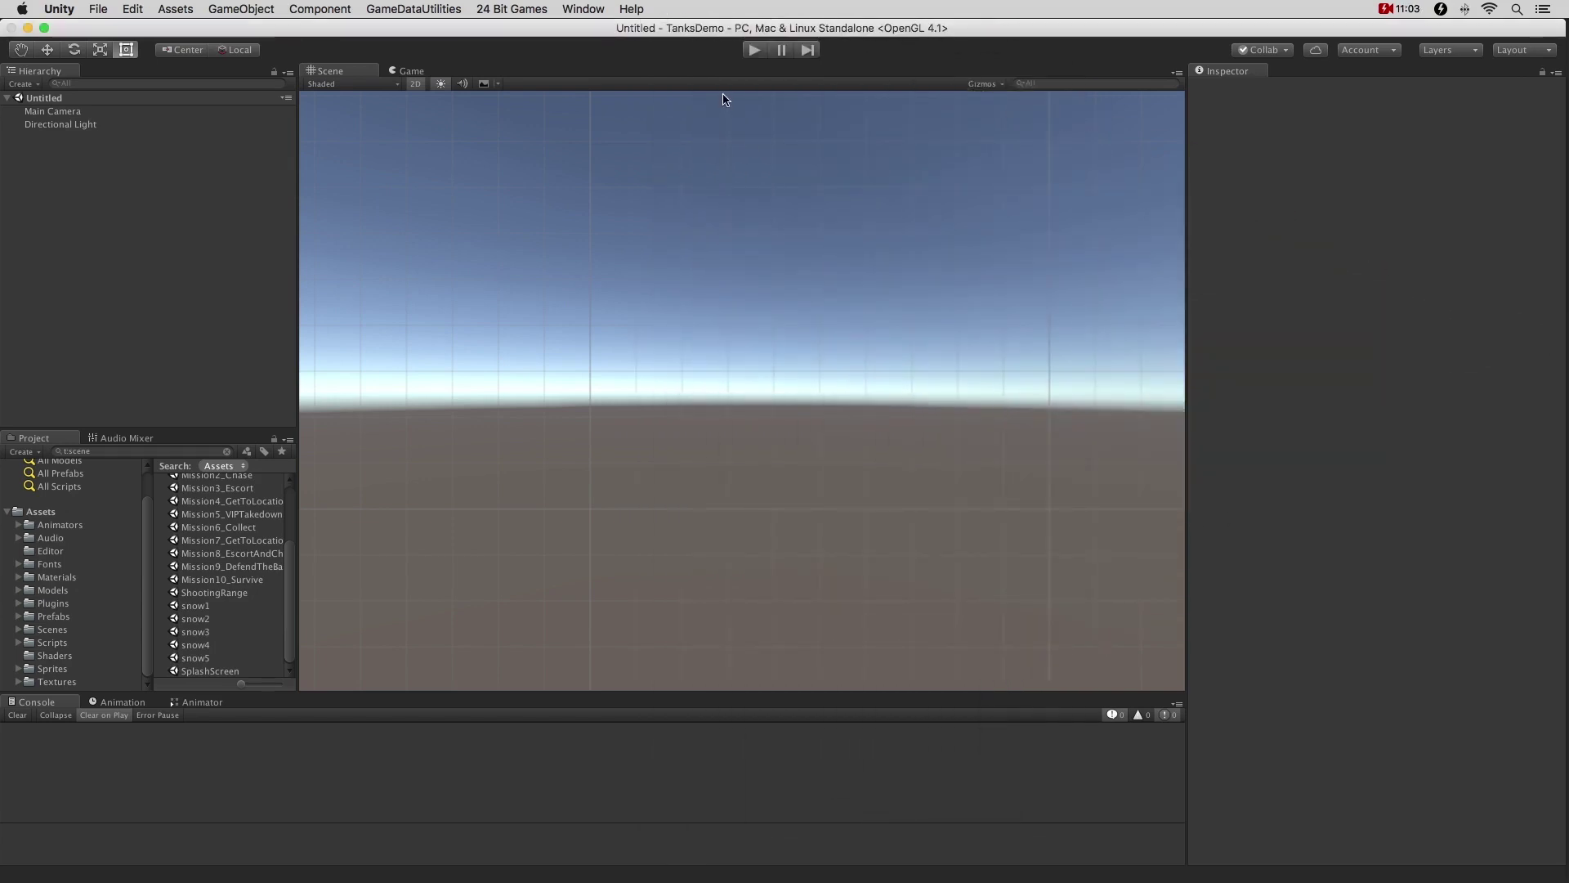
Find the SplashScreen scene by searching 'splash', open it, and start play mode.
left_click(168, 450)
type("splash")
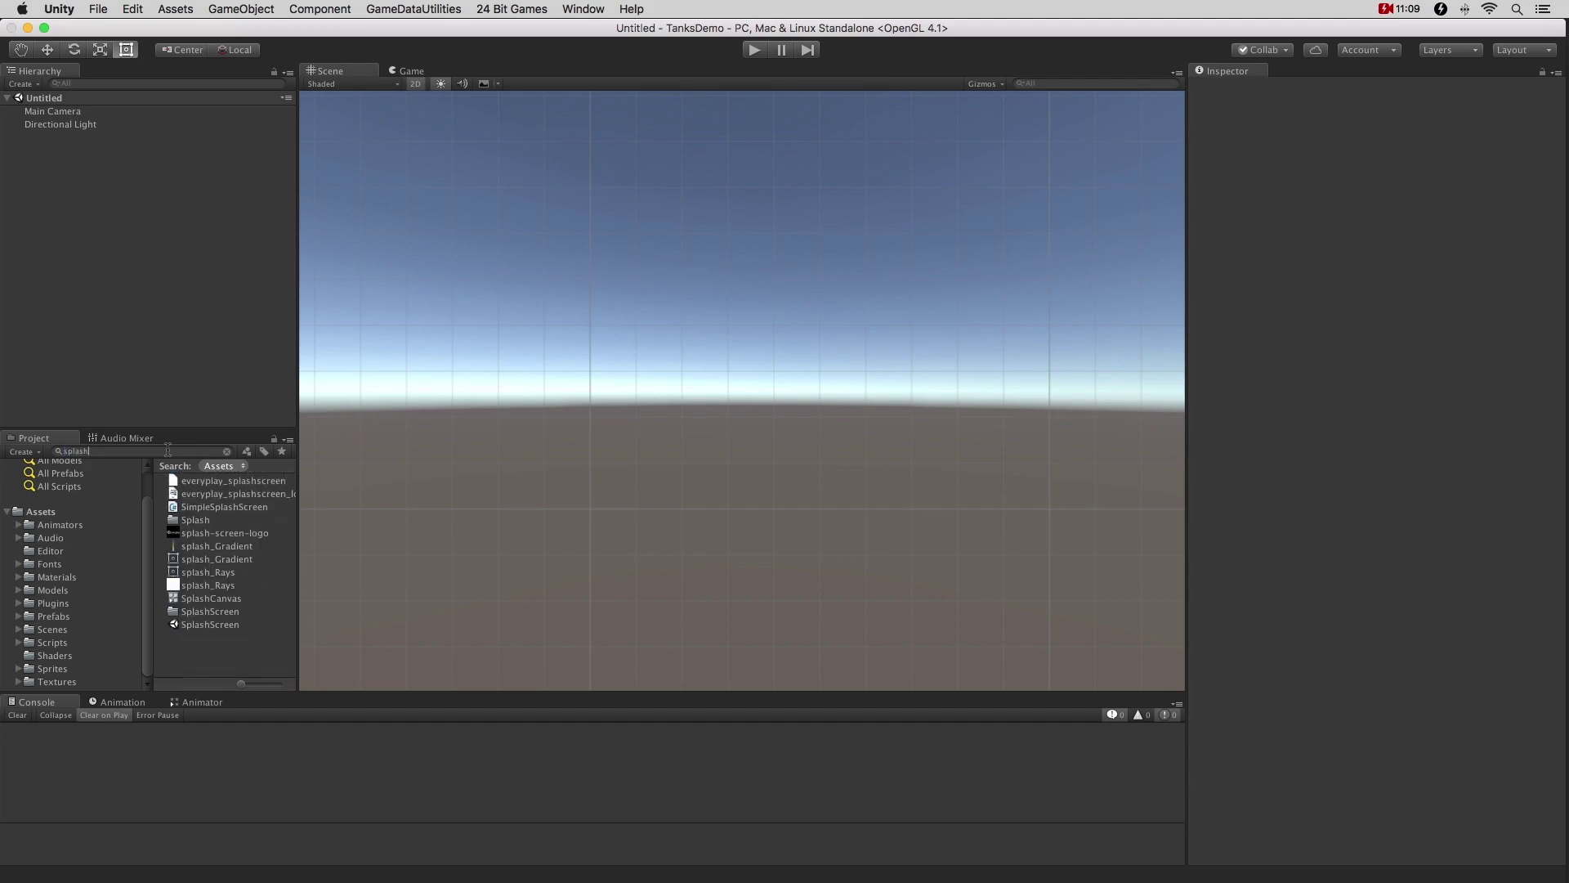
left_click(219, 626)
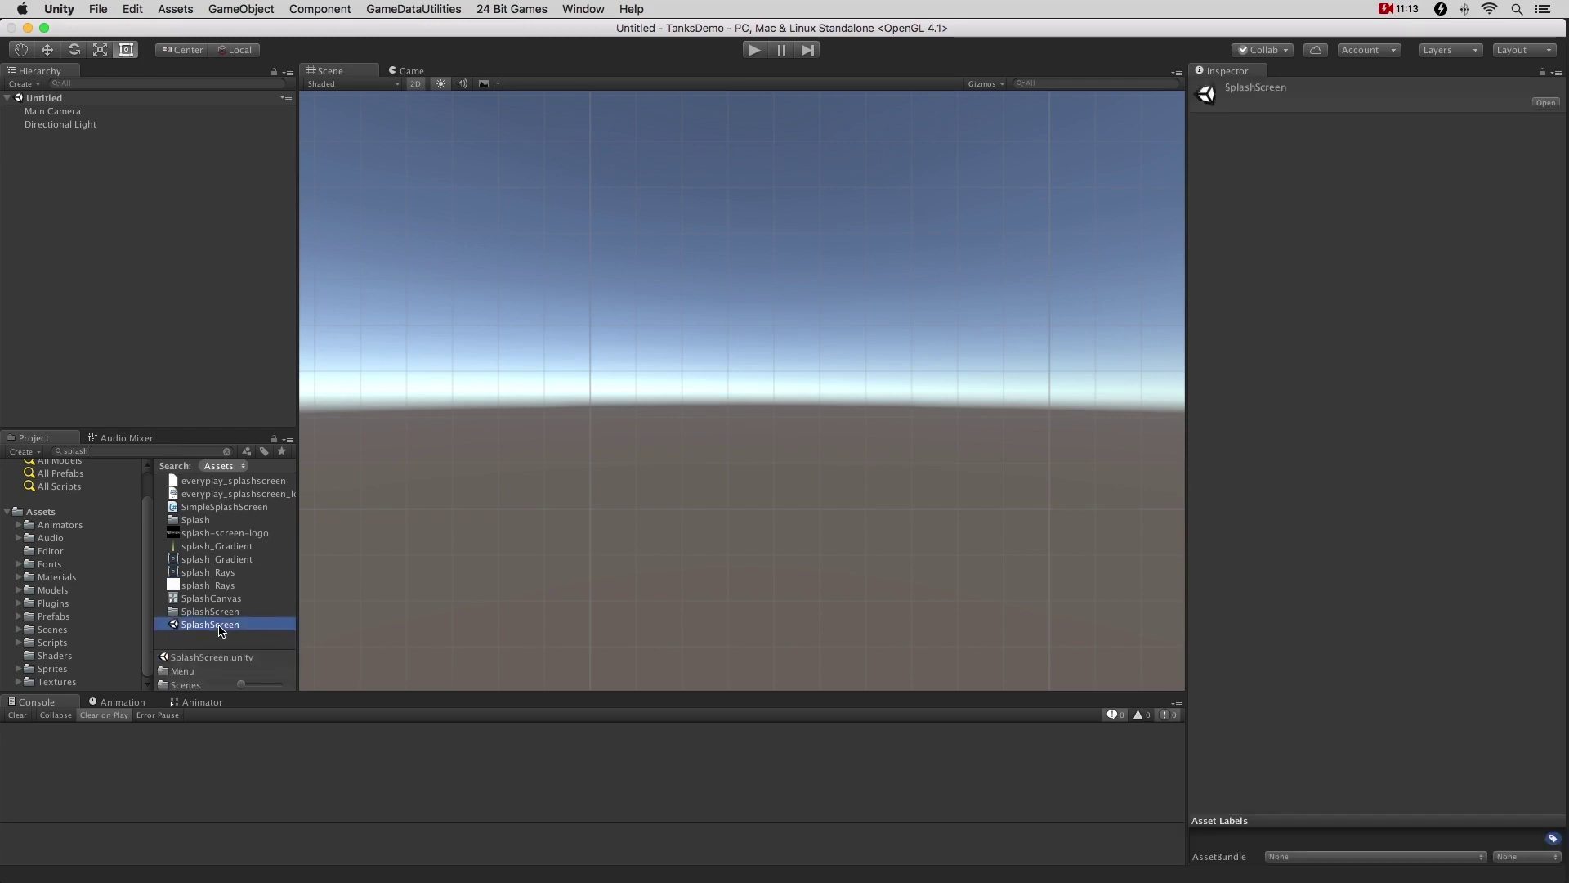
double_click(220, 626)
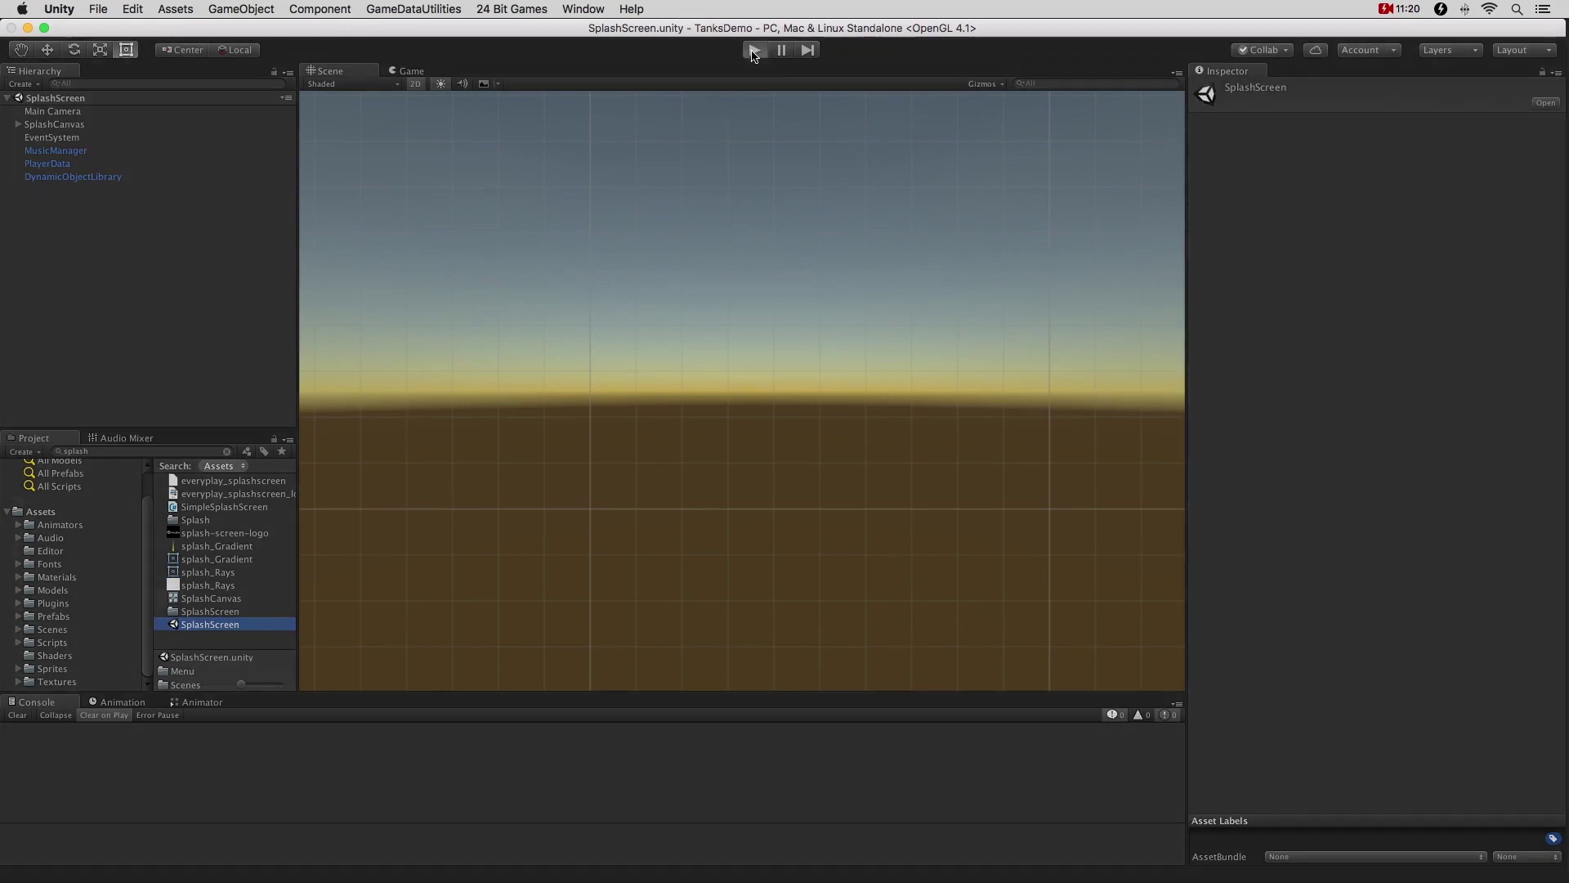
left_click(754, 49)
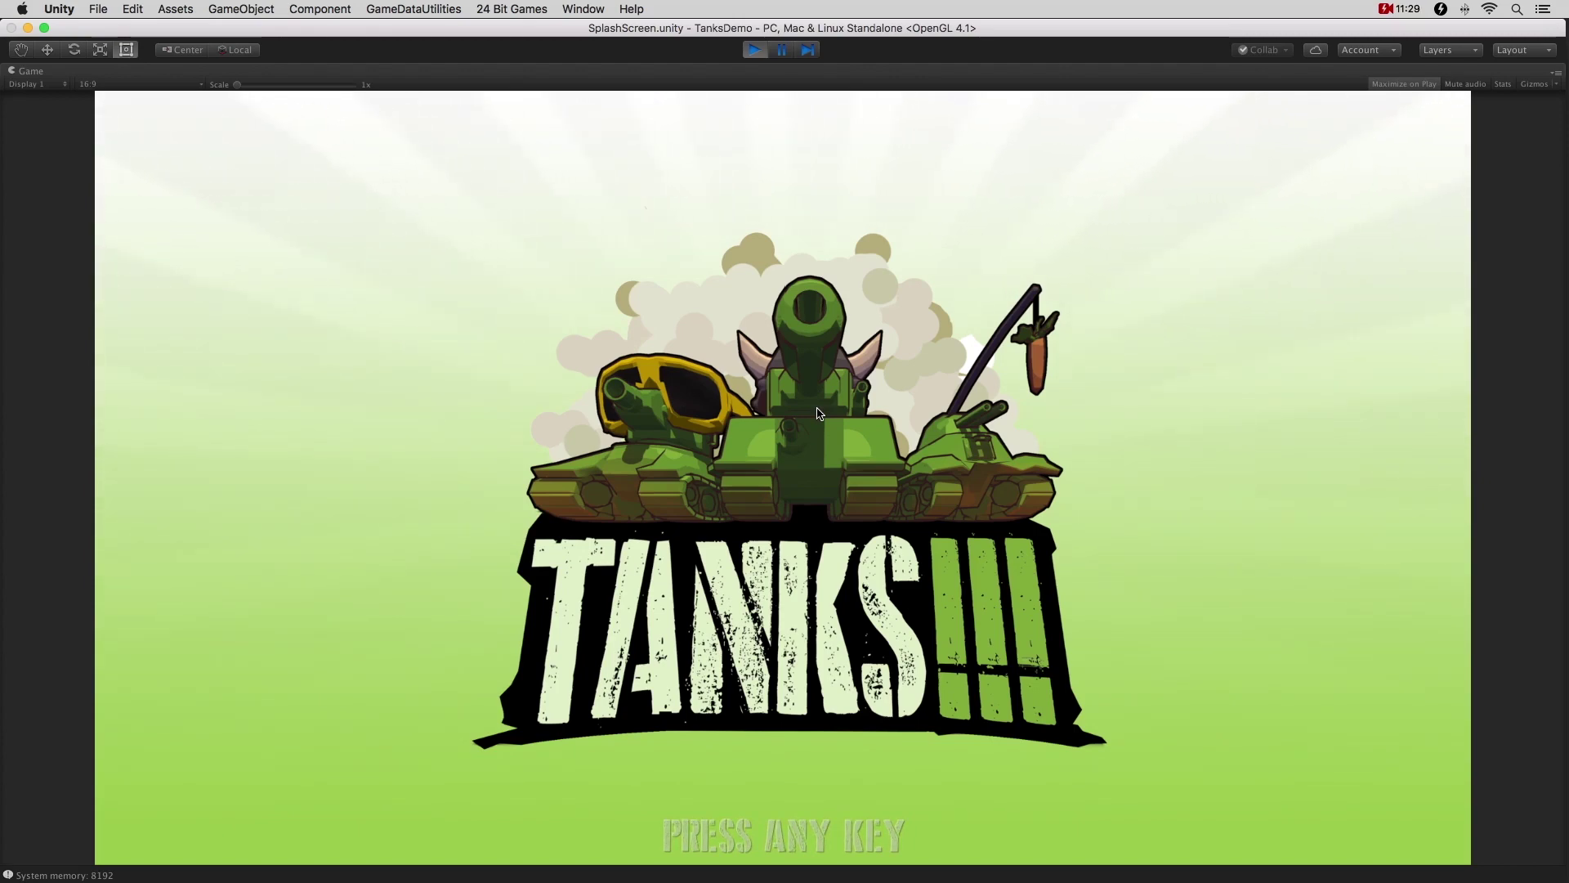
Skip past the TANKS splash screen to the HOME menu, then stop play mode.
key("space")
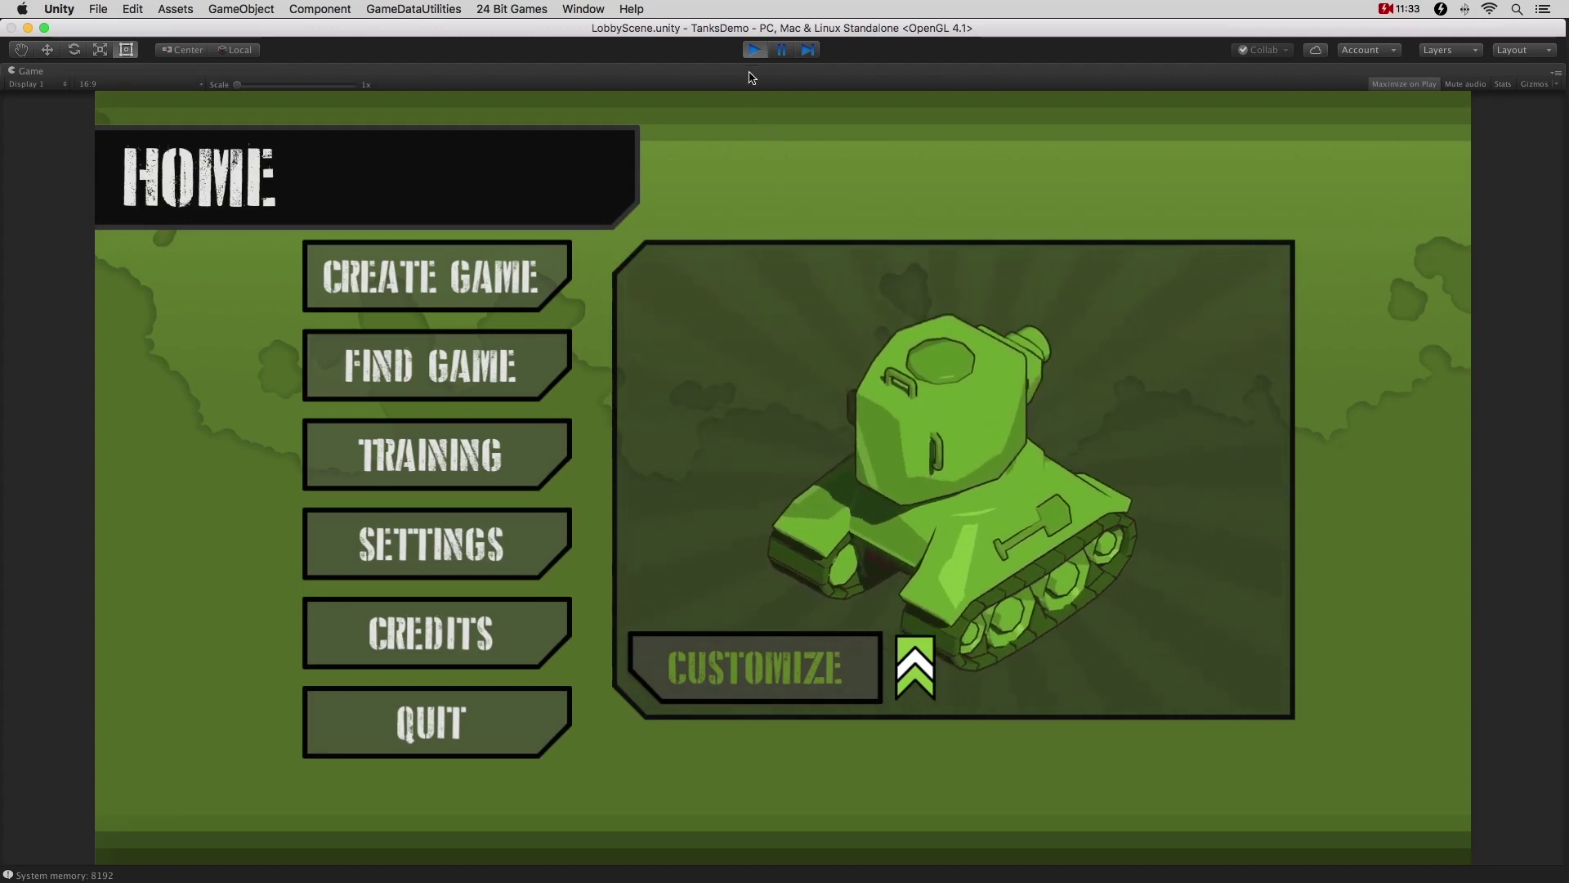
left_click(754, 51)
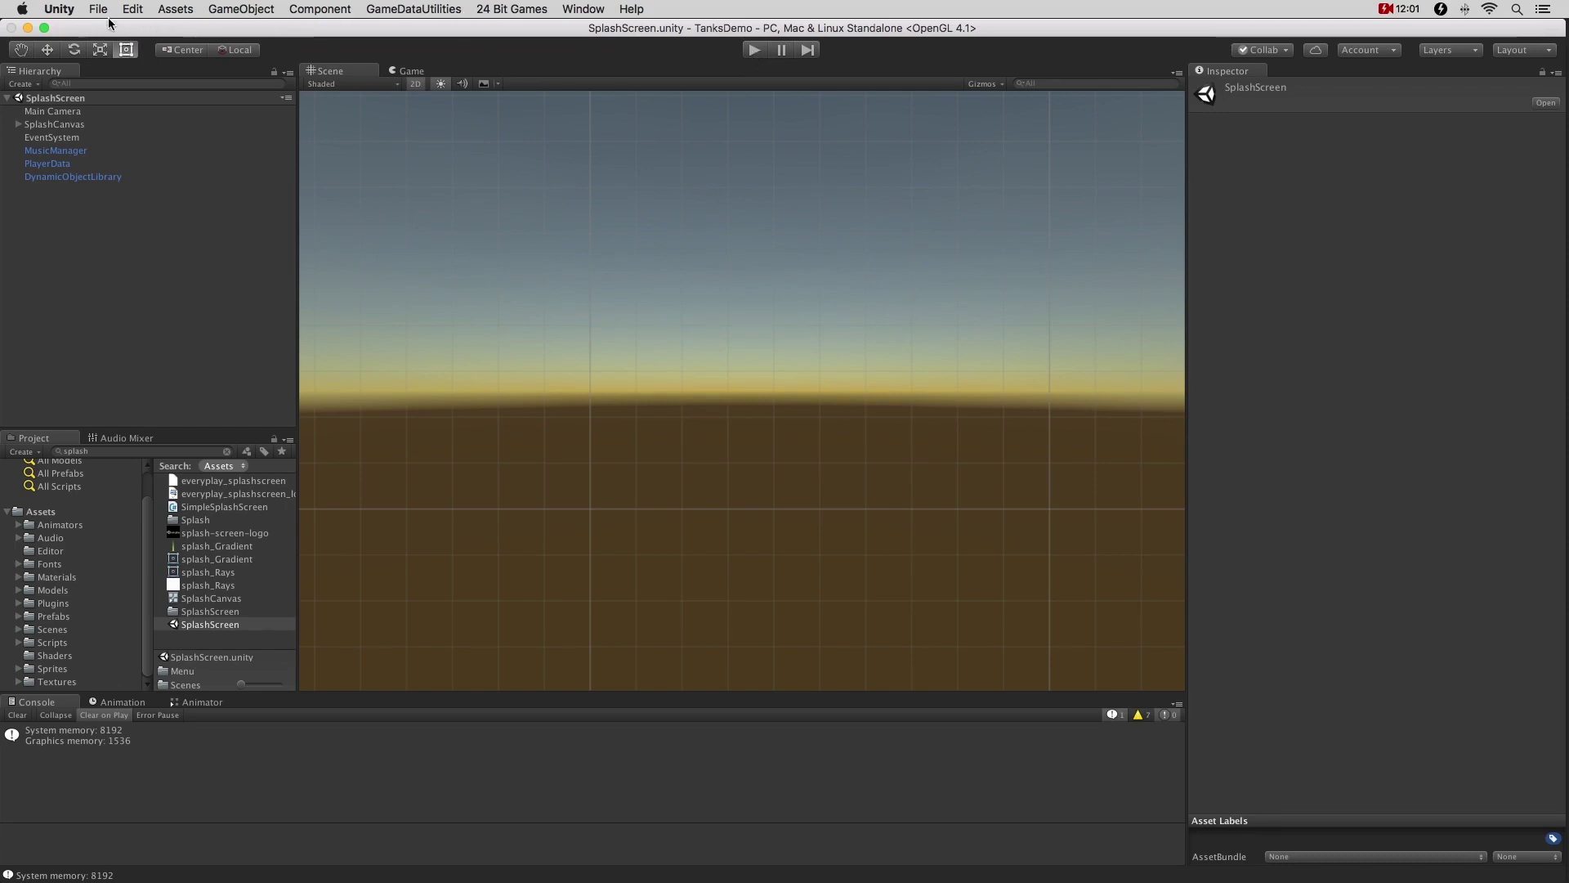
left_click(98, 9)
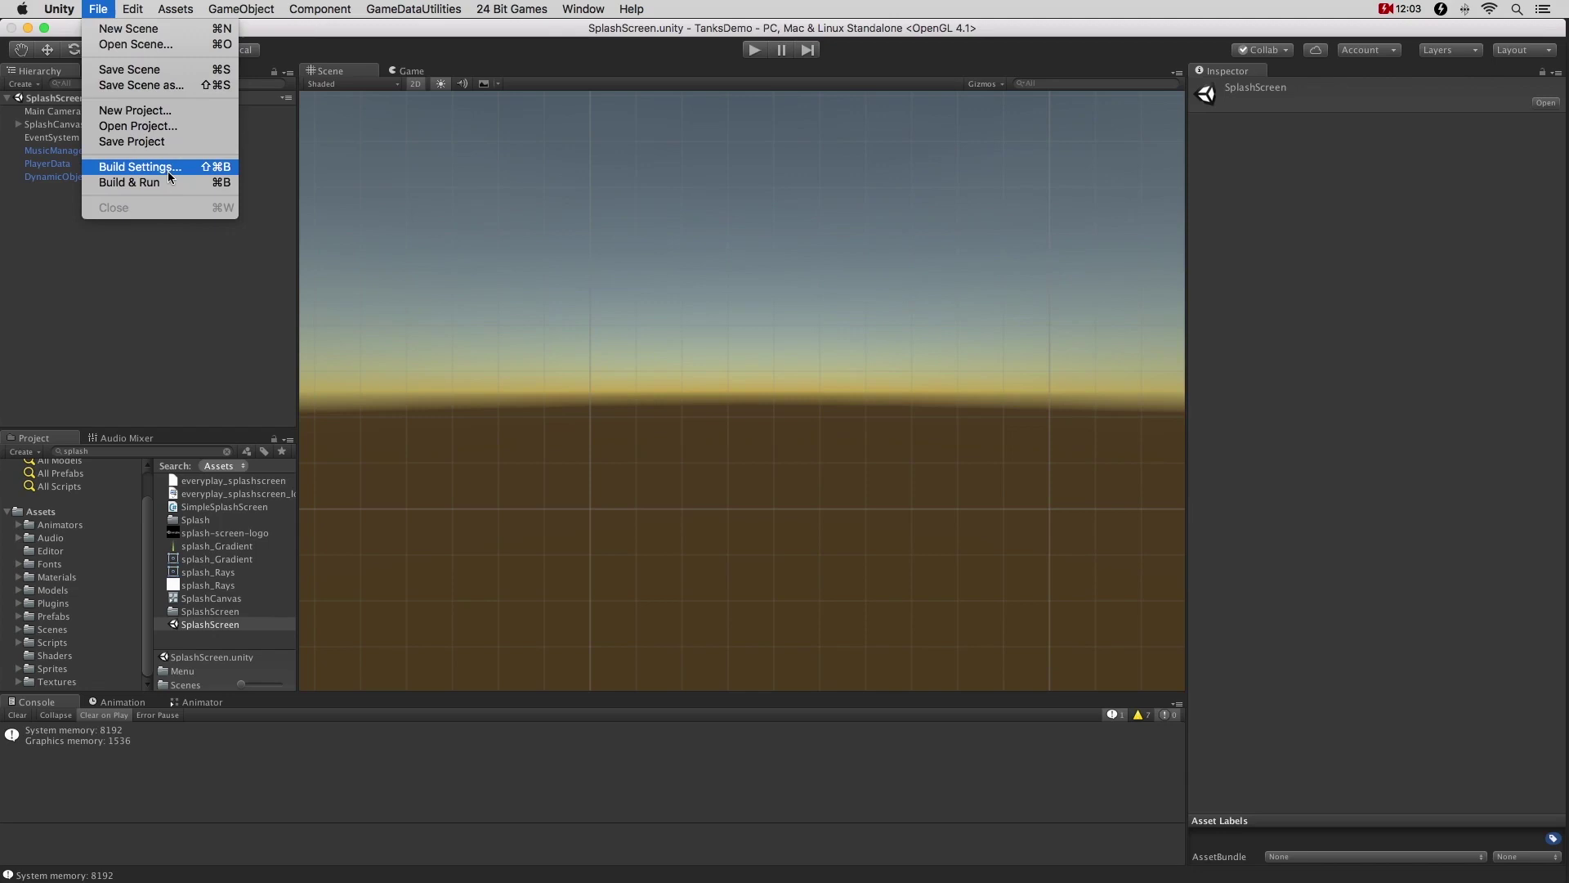
In Player Settings, turn off Default Is Full Screen and set default resolution 640 × 480.
left_click(168, 169)
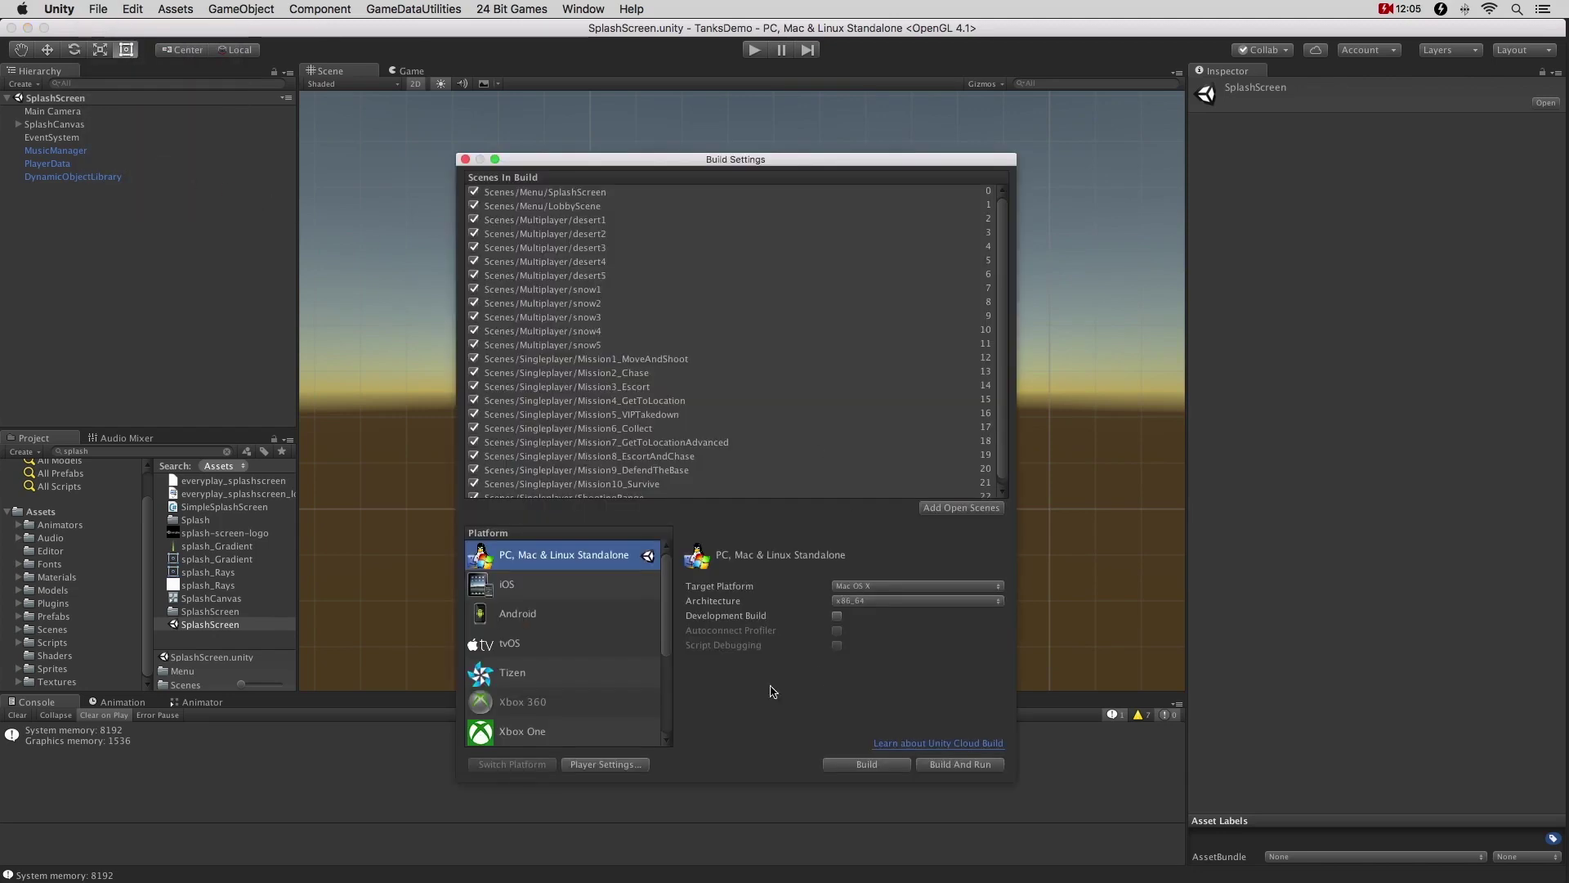
left_click(605, 764)
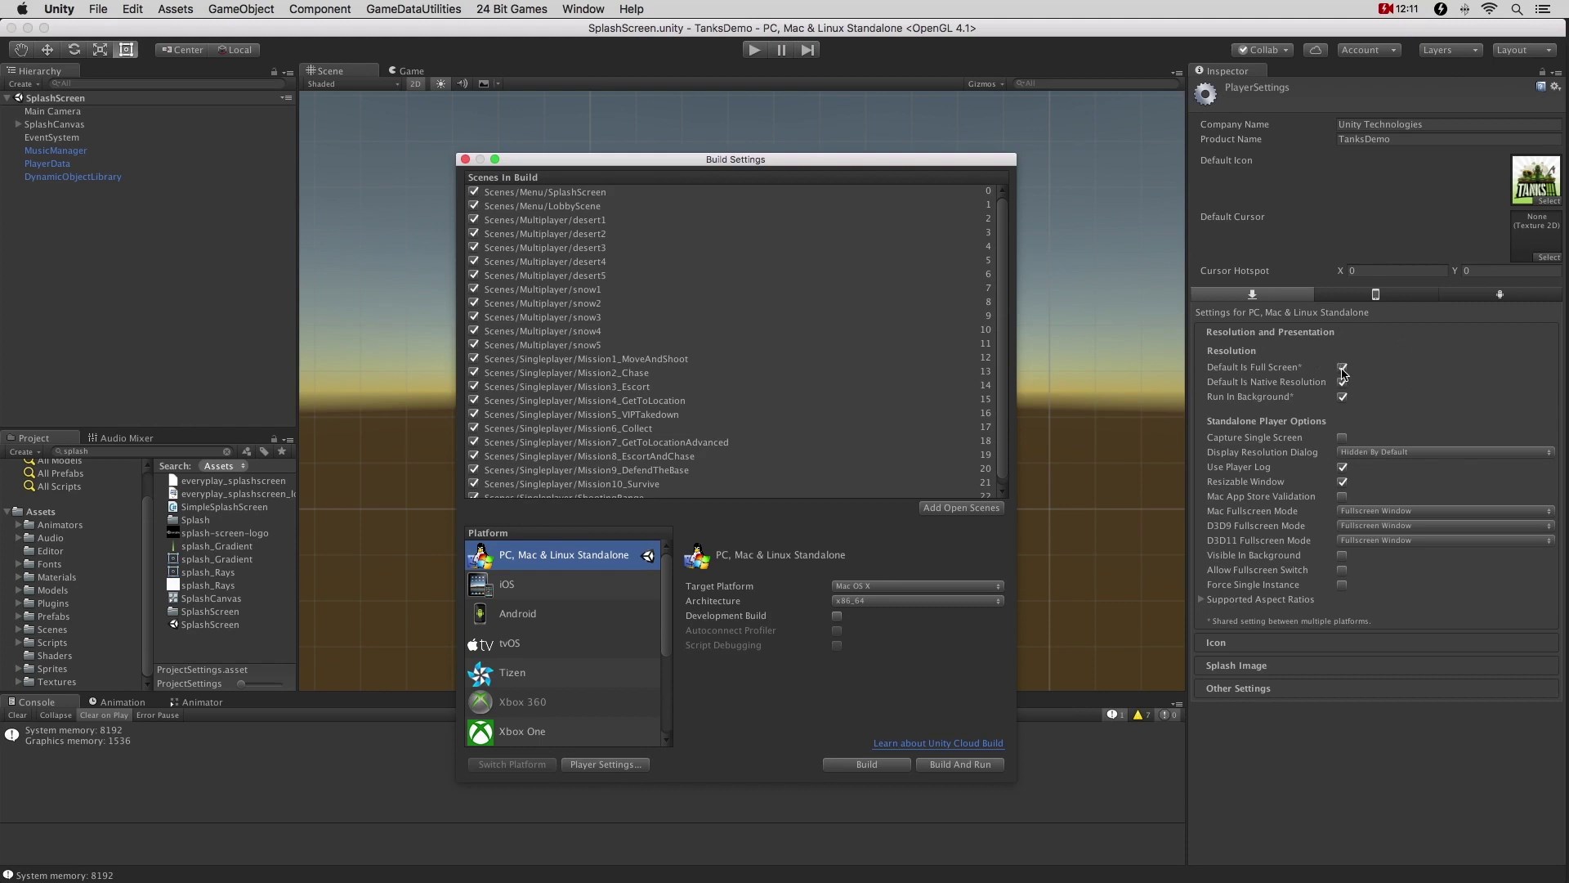
left_click(1342, 368)
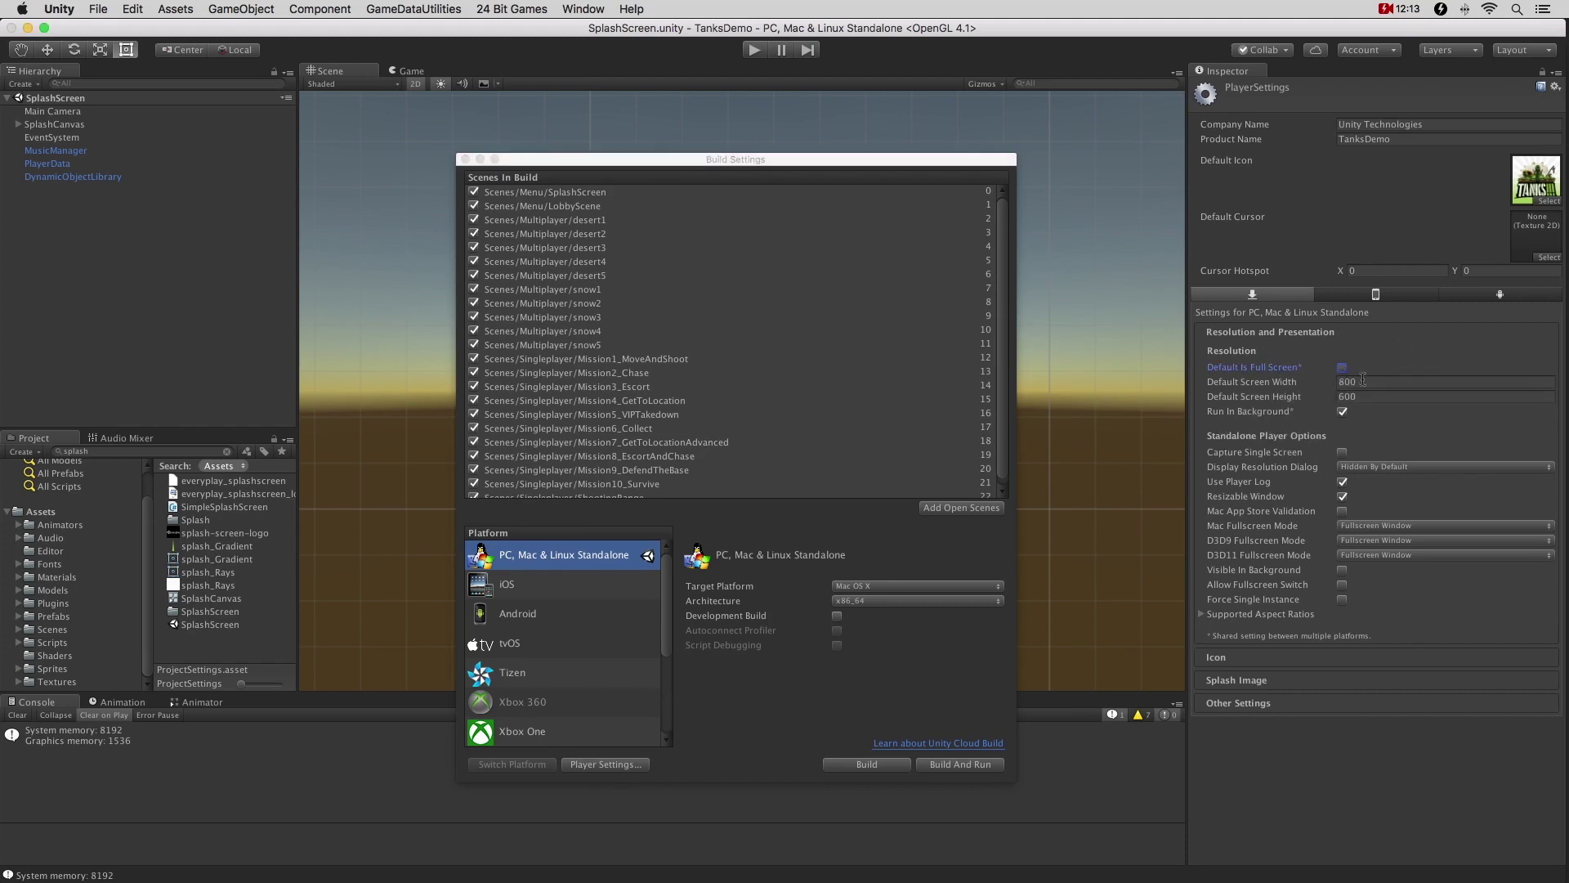
left_click(1333, 382)
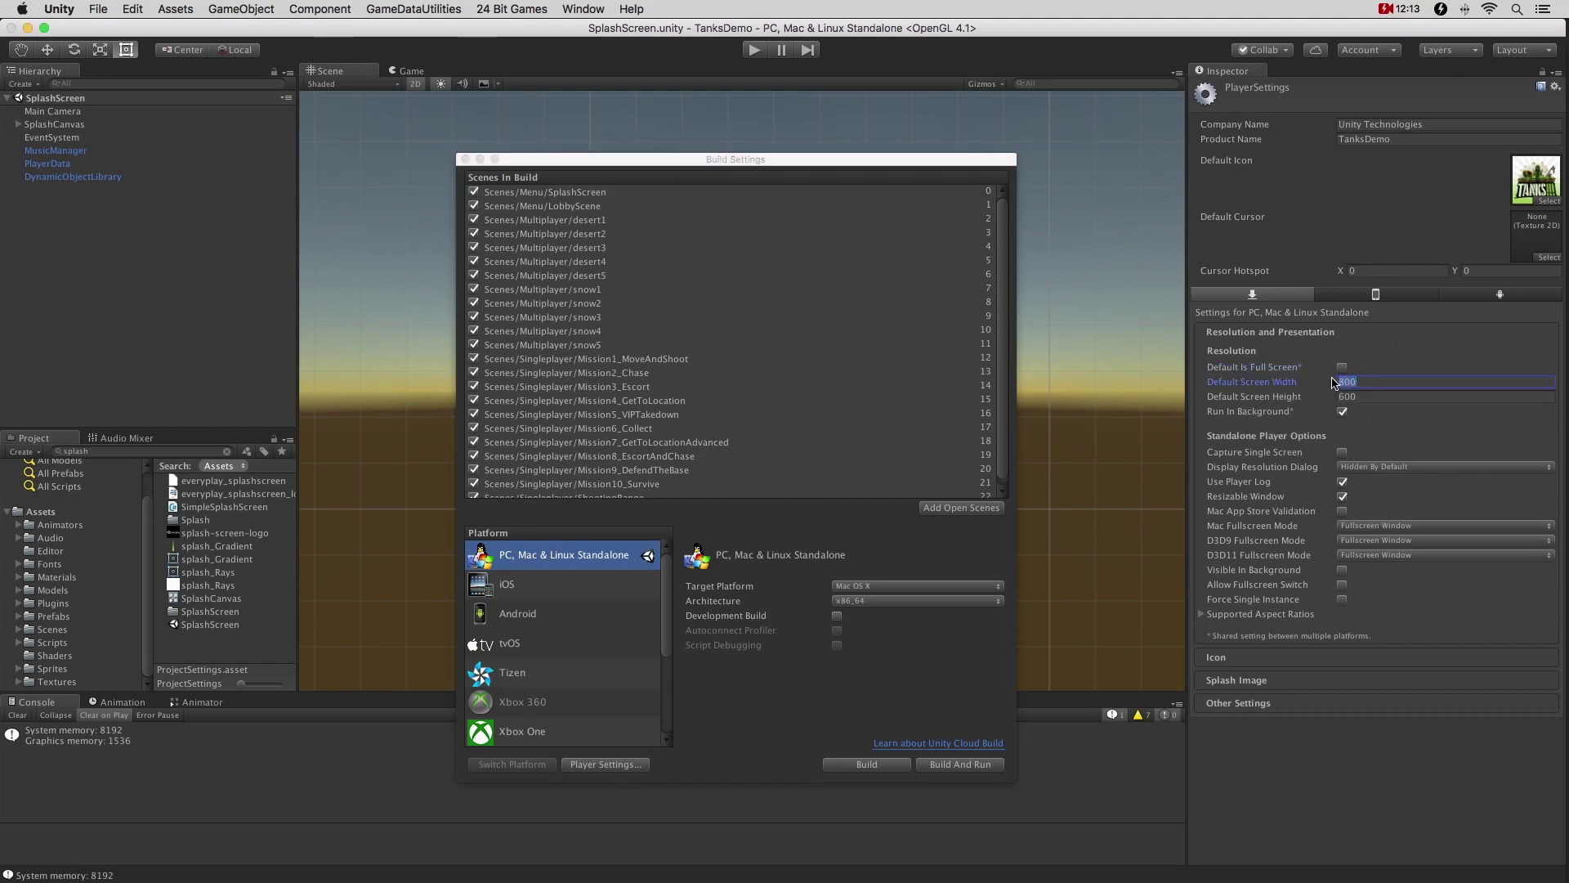
type("640")
key("Tab")
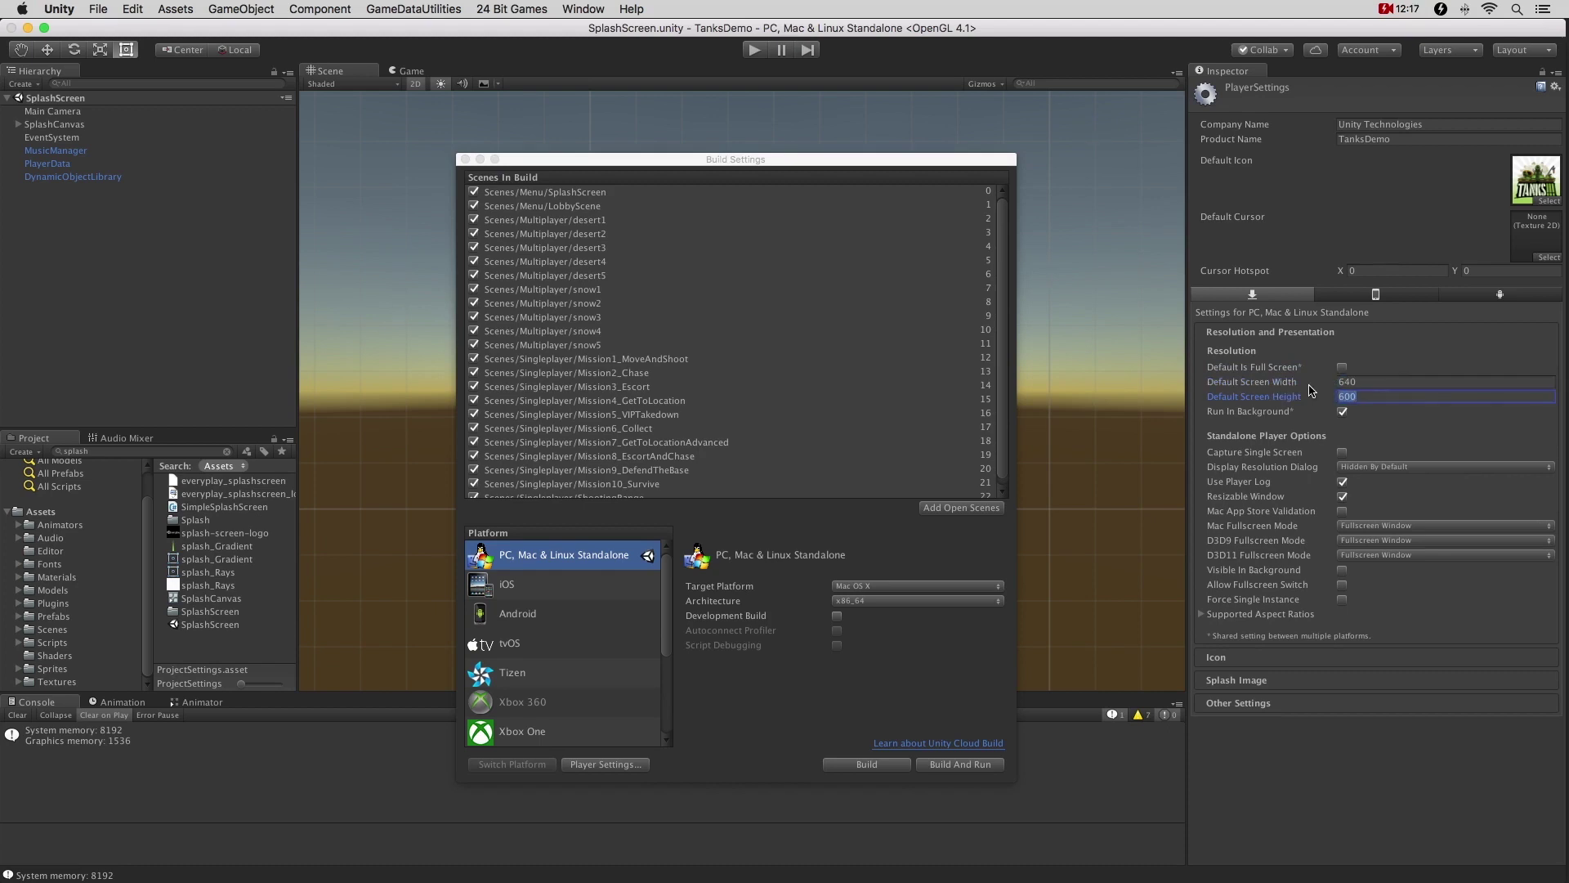
type("480")
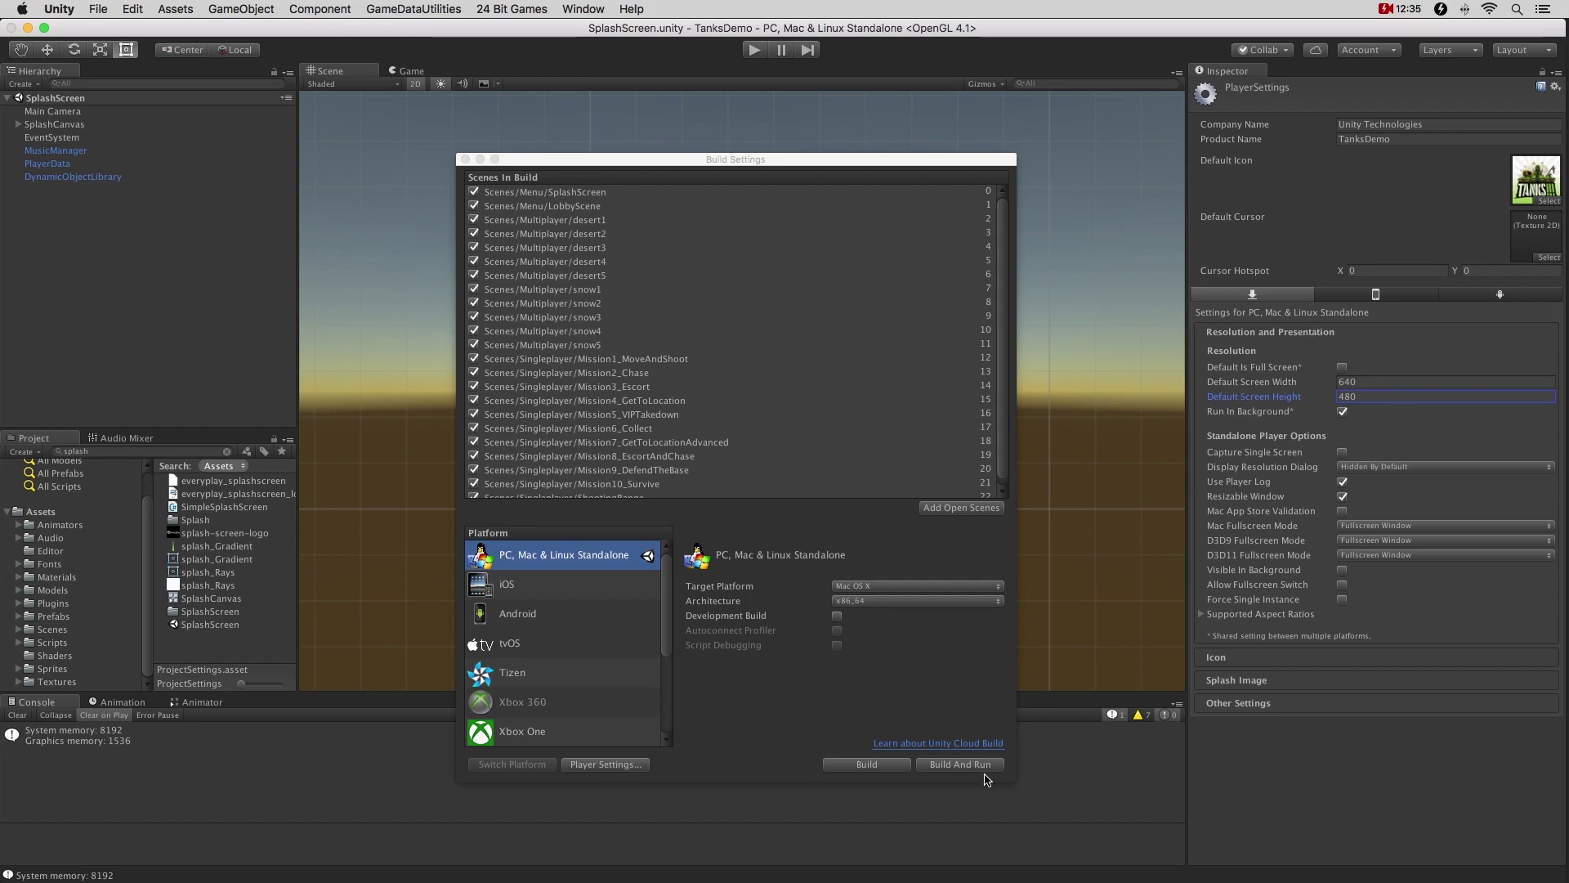
left_click(978, 772)
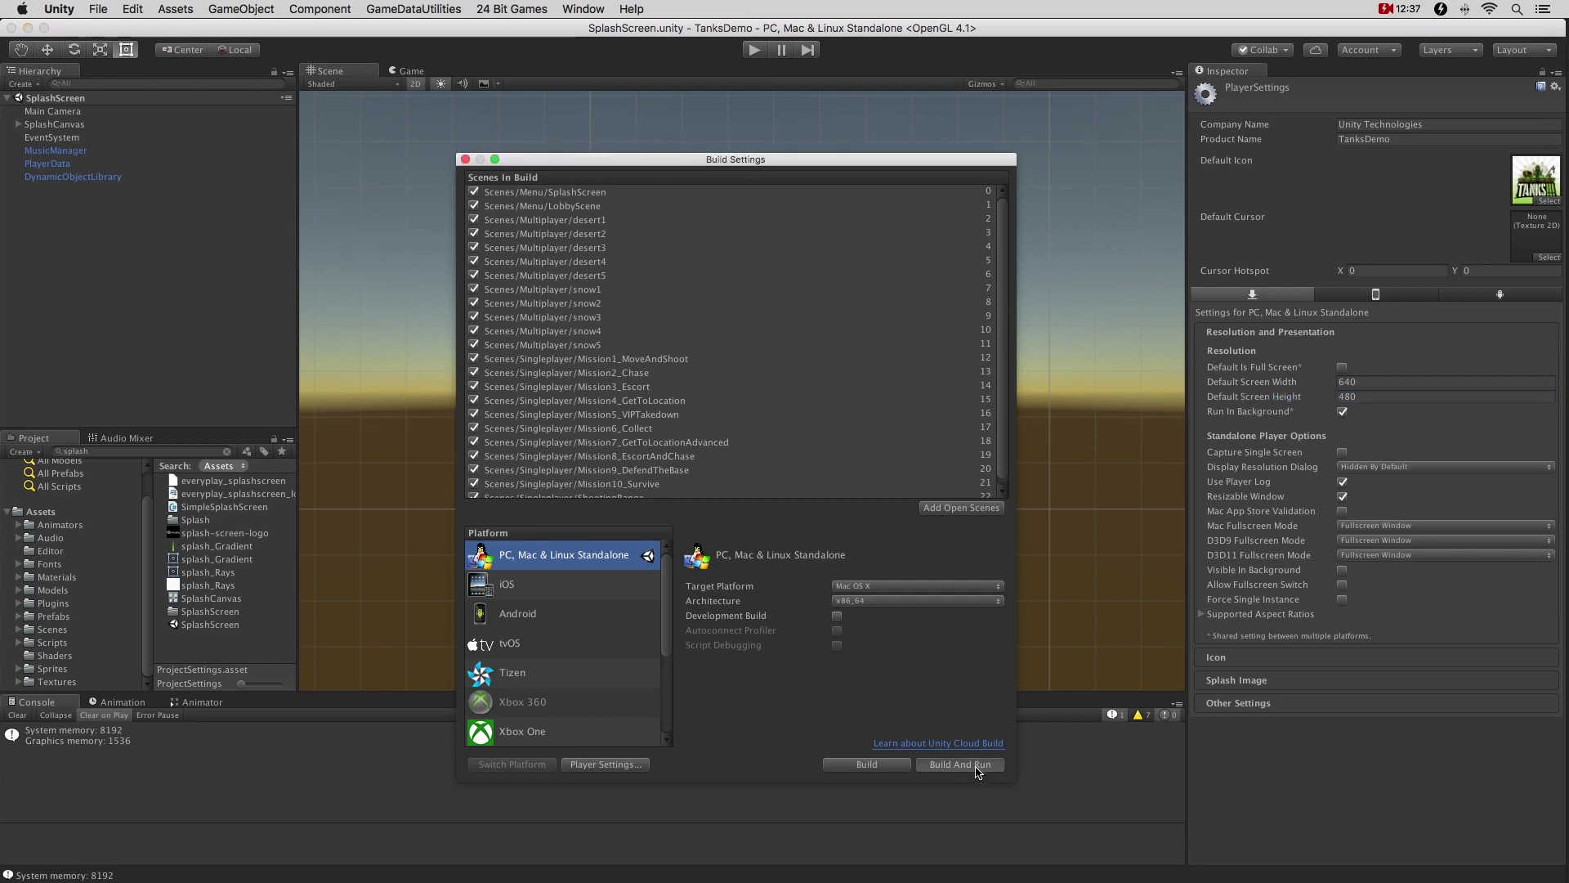
Build and run TanksDemo, replacing the old build, and move its game window aside.
left_click(977, 768)
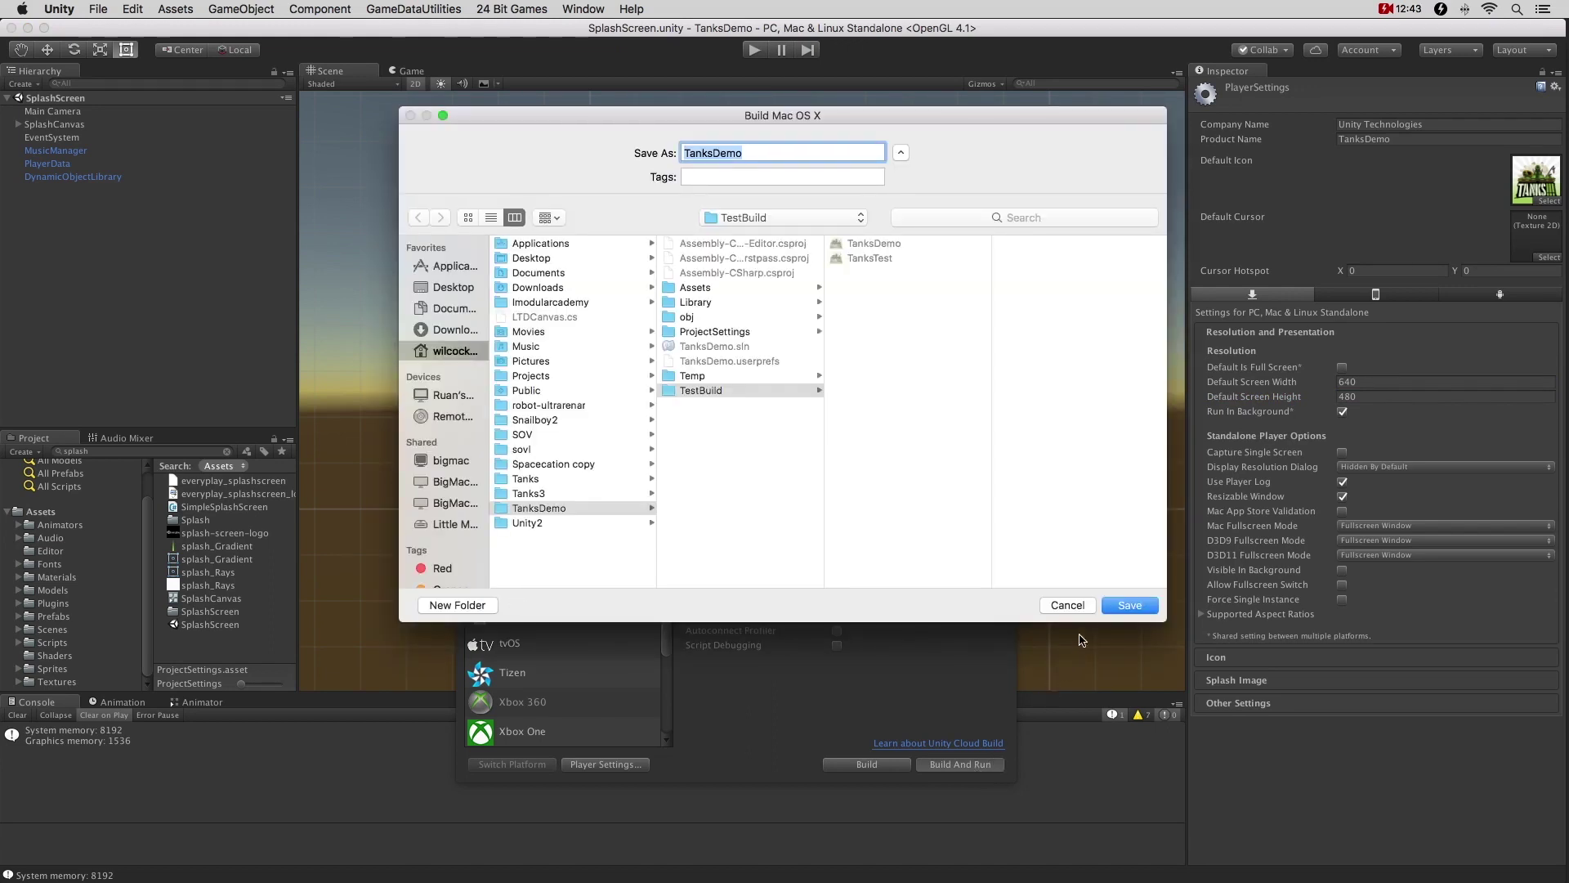
left_click(1129, 605)
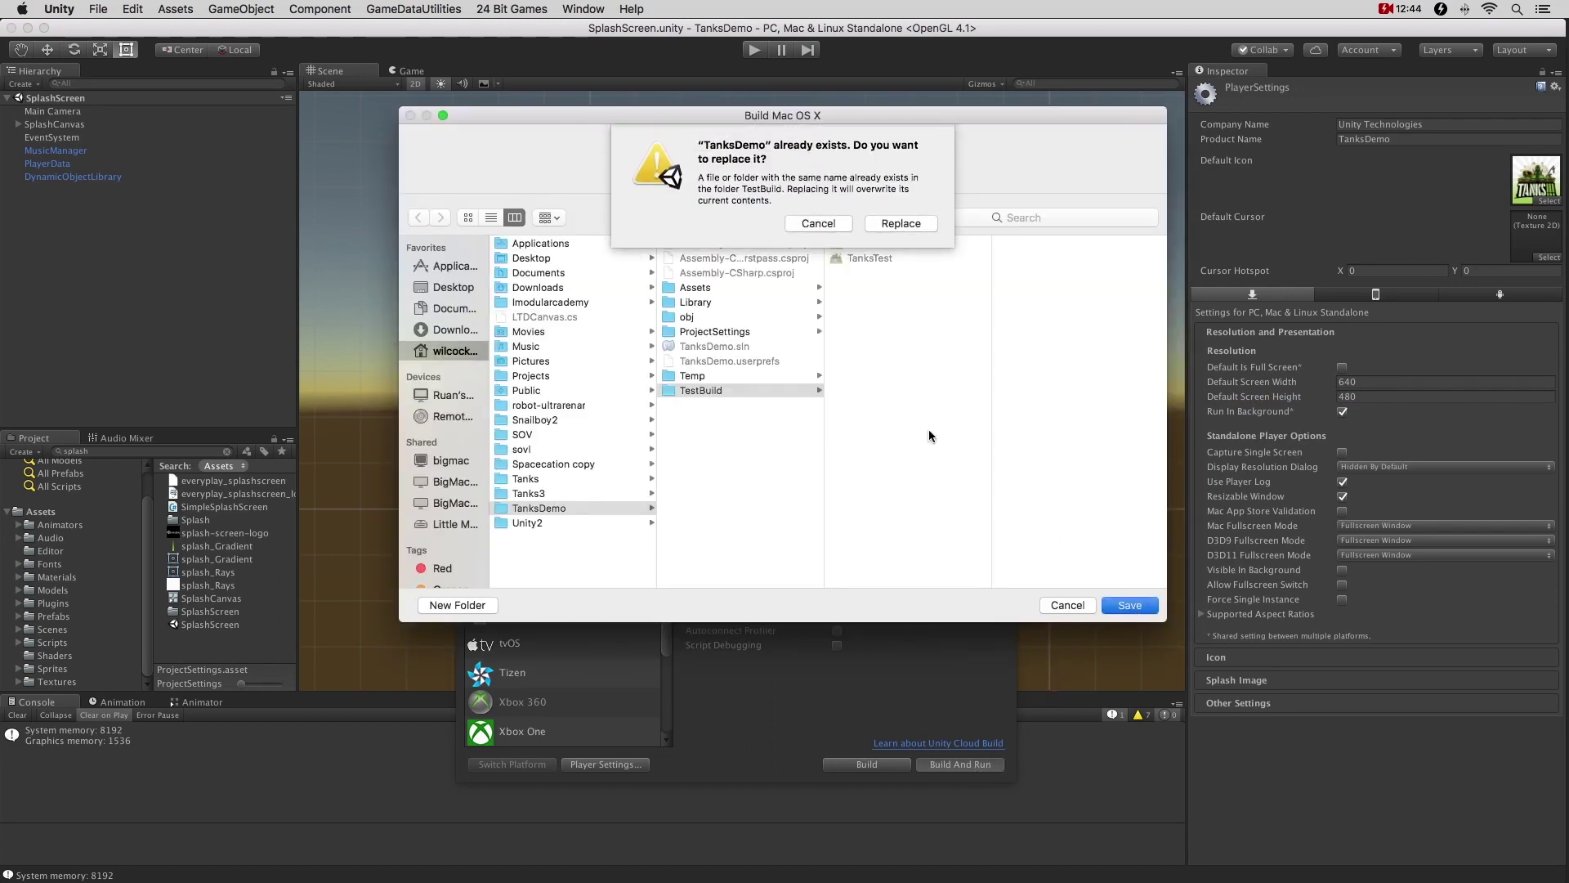
left_click(903, 223)
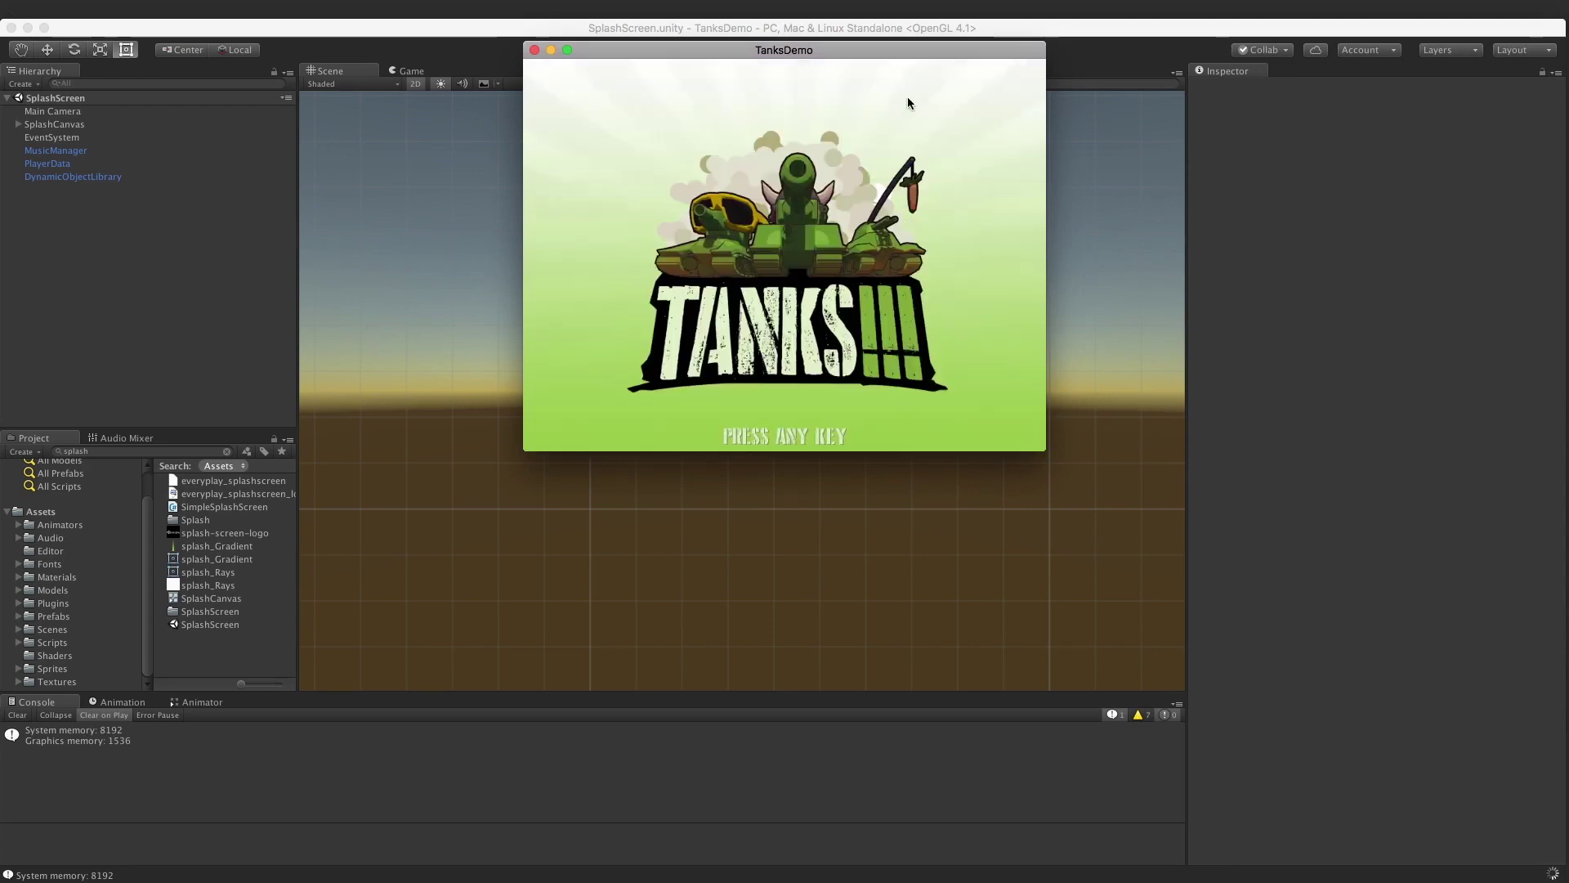
left_click_drag(954, 49, 1262, 262)
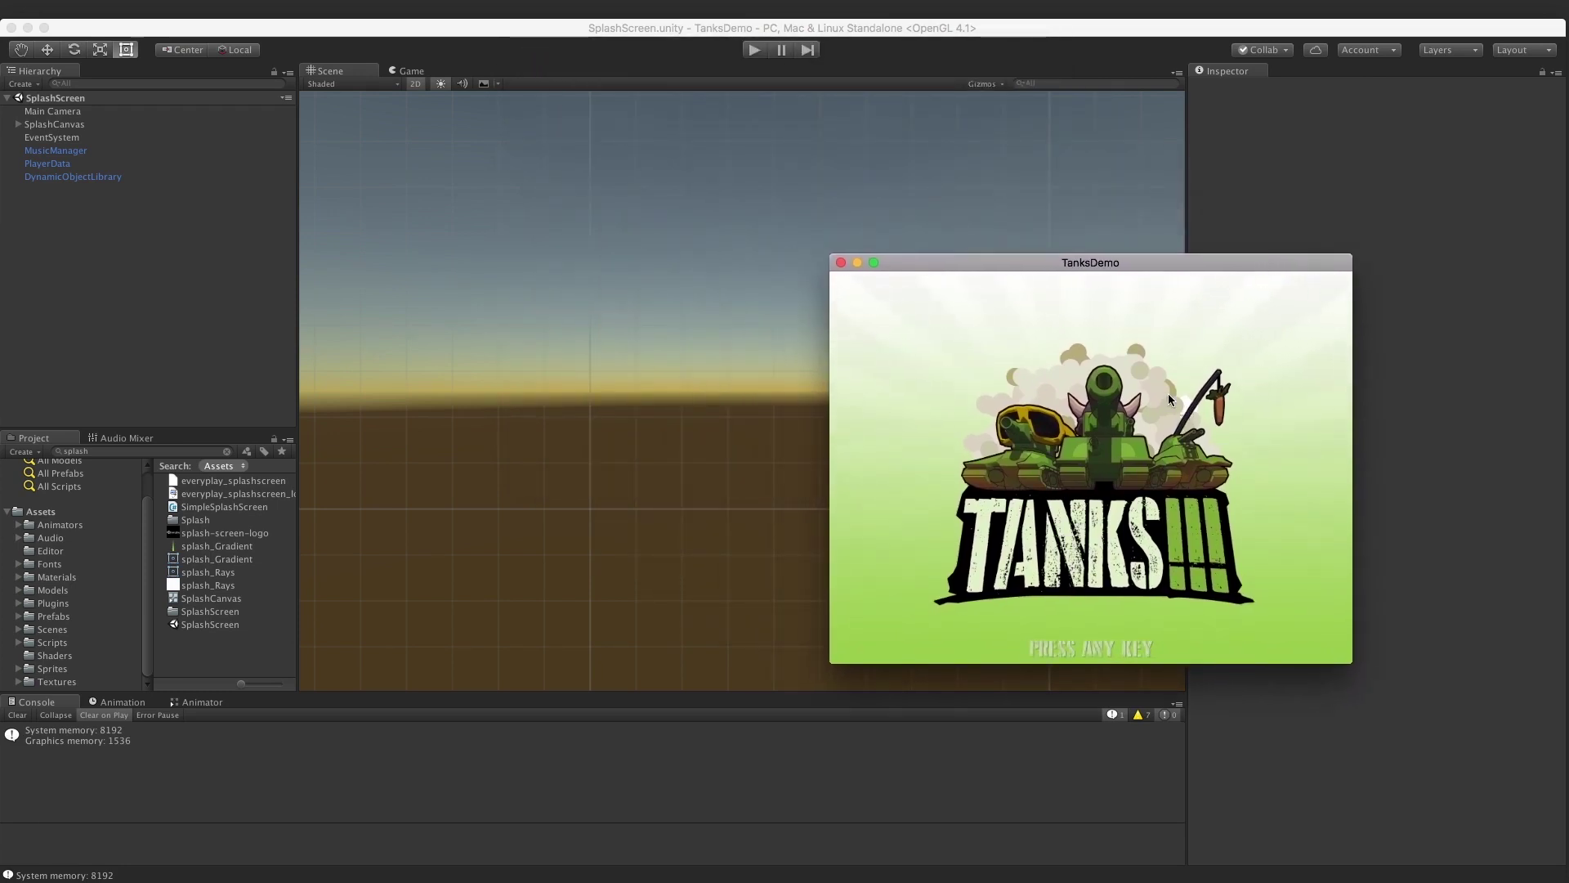
left_click(755, 51)
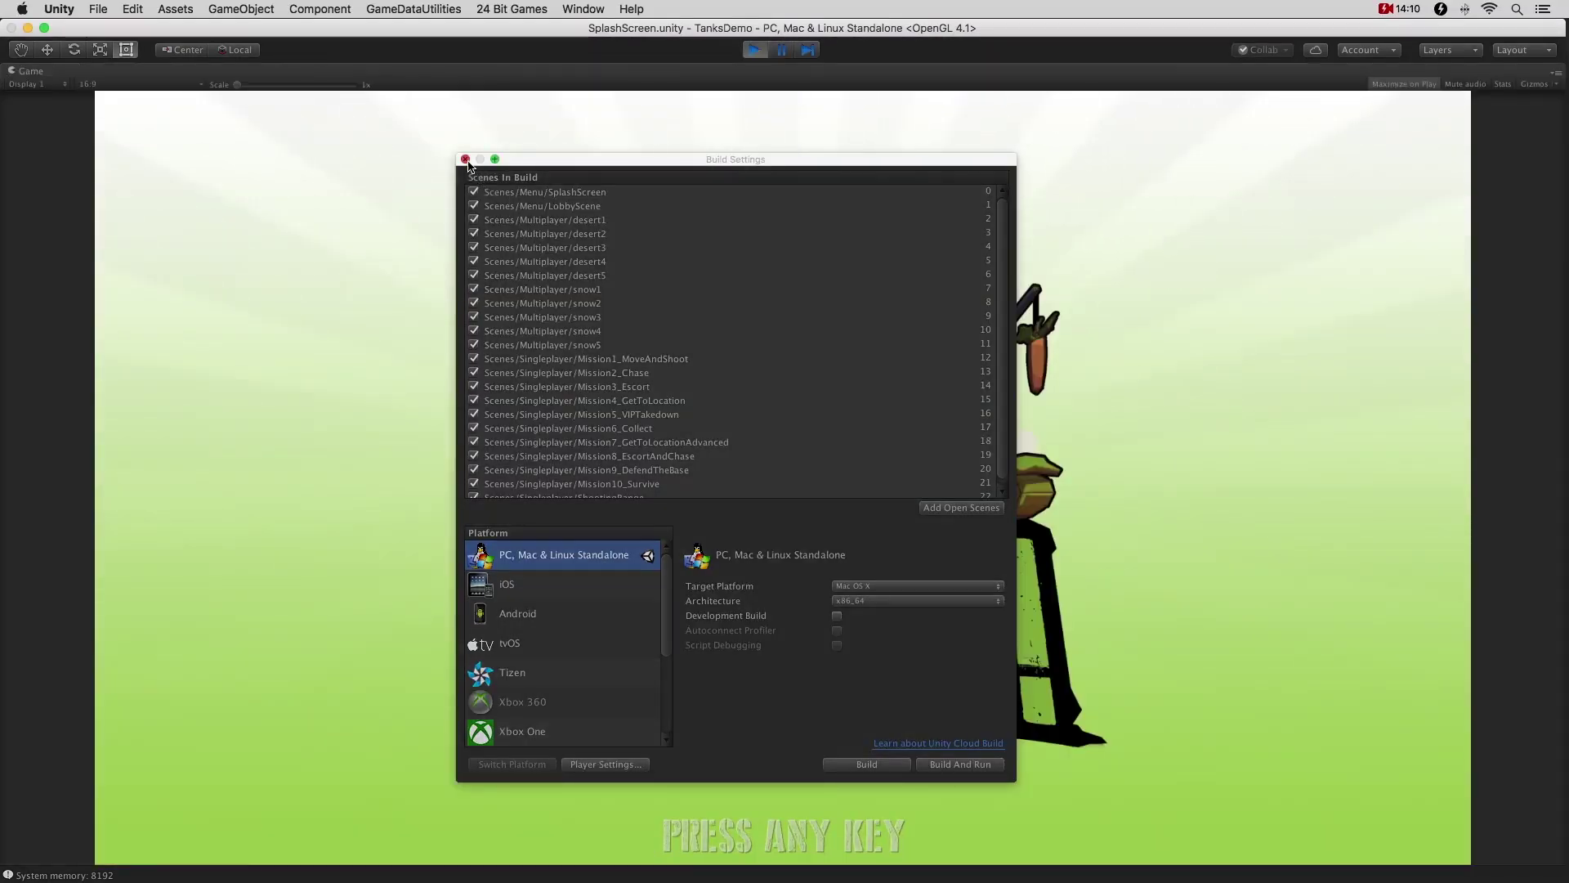
Enter play mode and host a new match under a chosen server name.
left_click(465, 160)
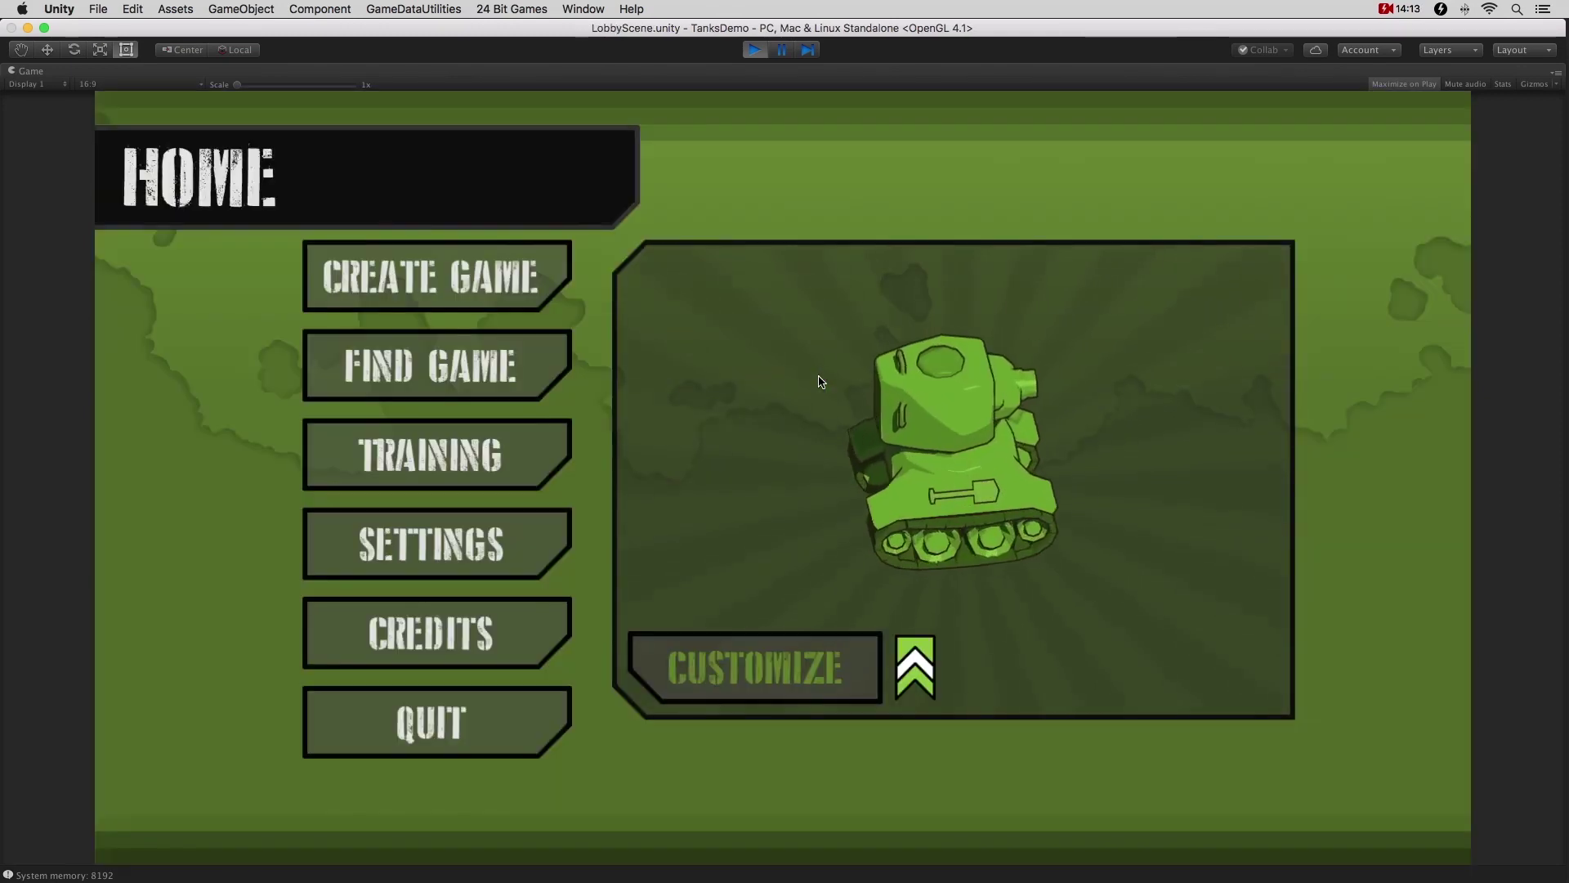
left_click(503, 293)
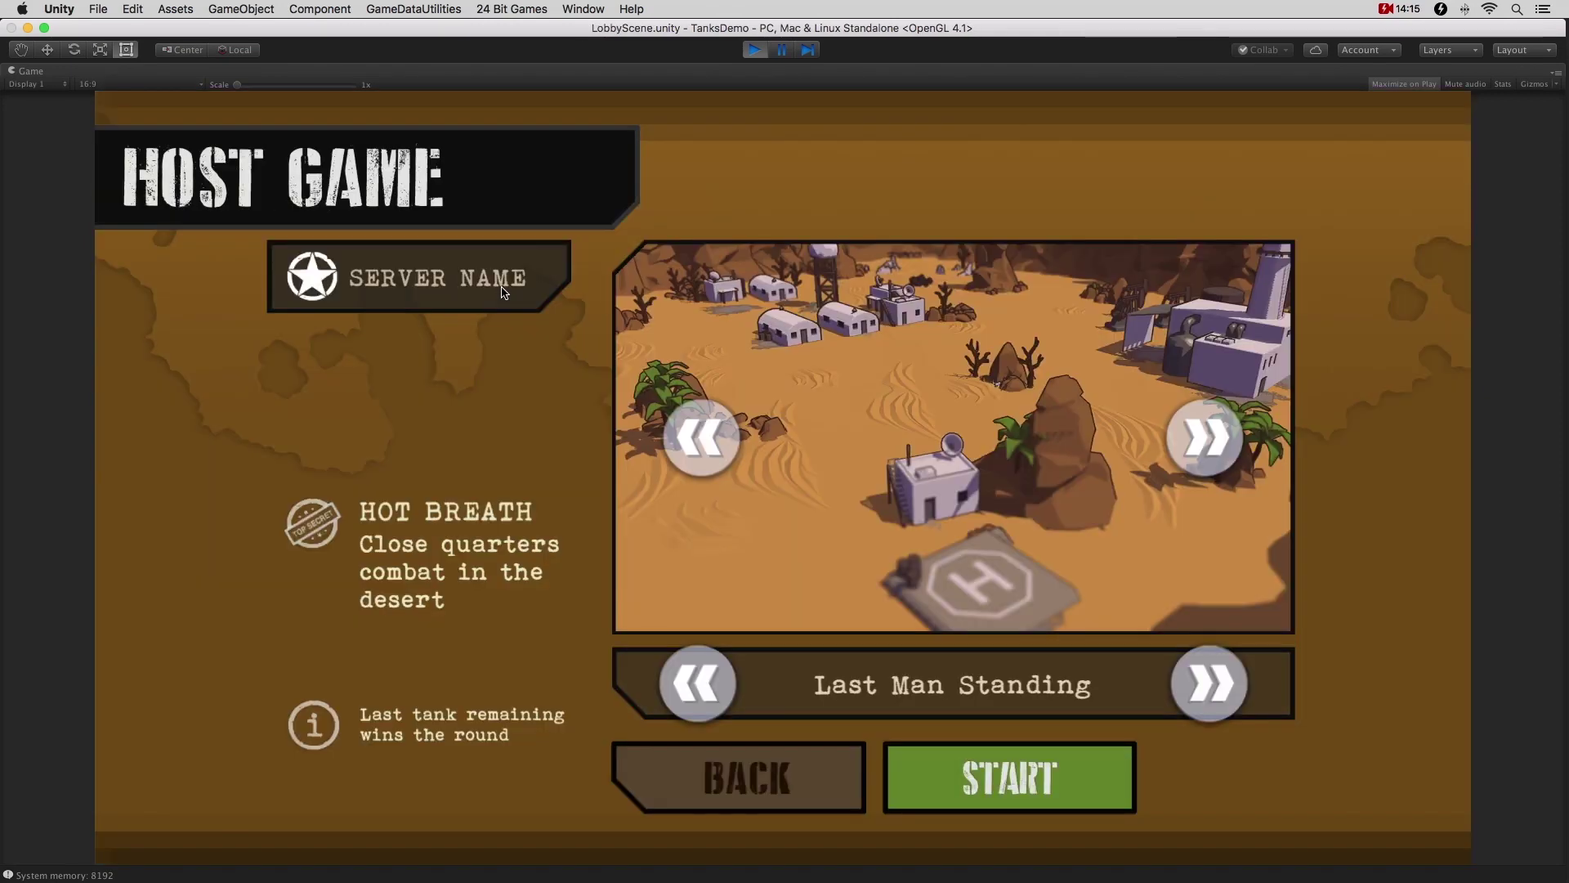
type("GarethGame")
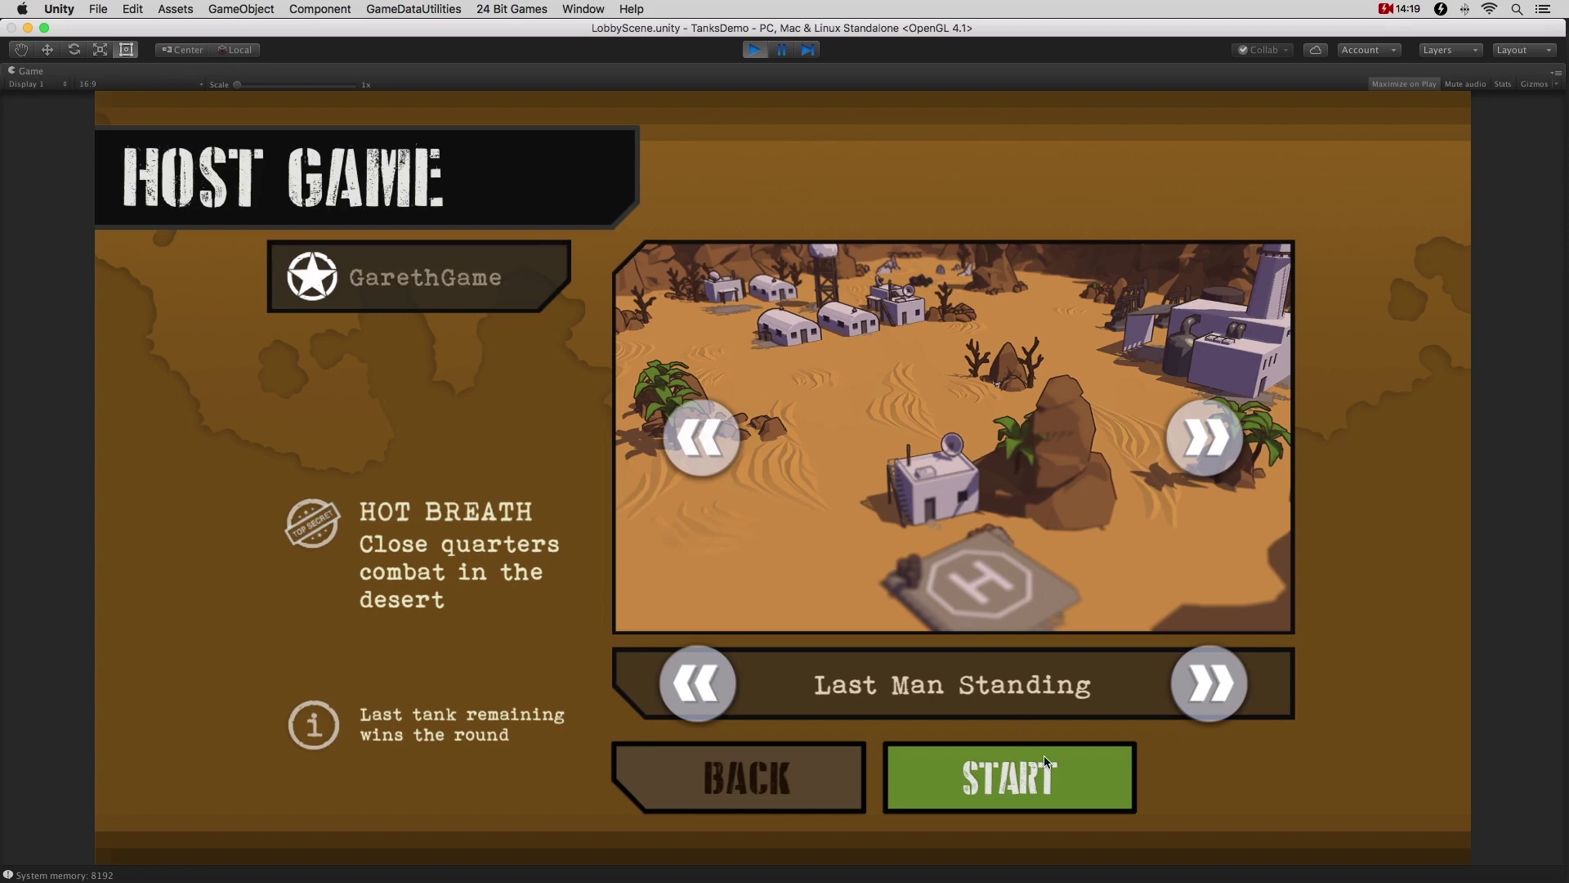
left_click(1049, 763)
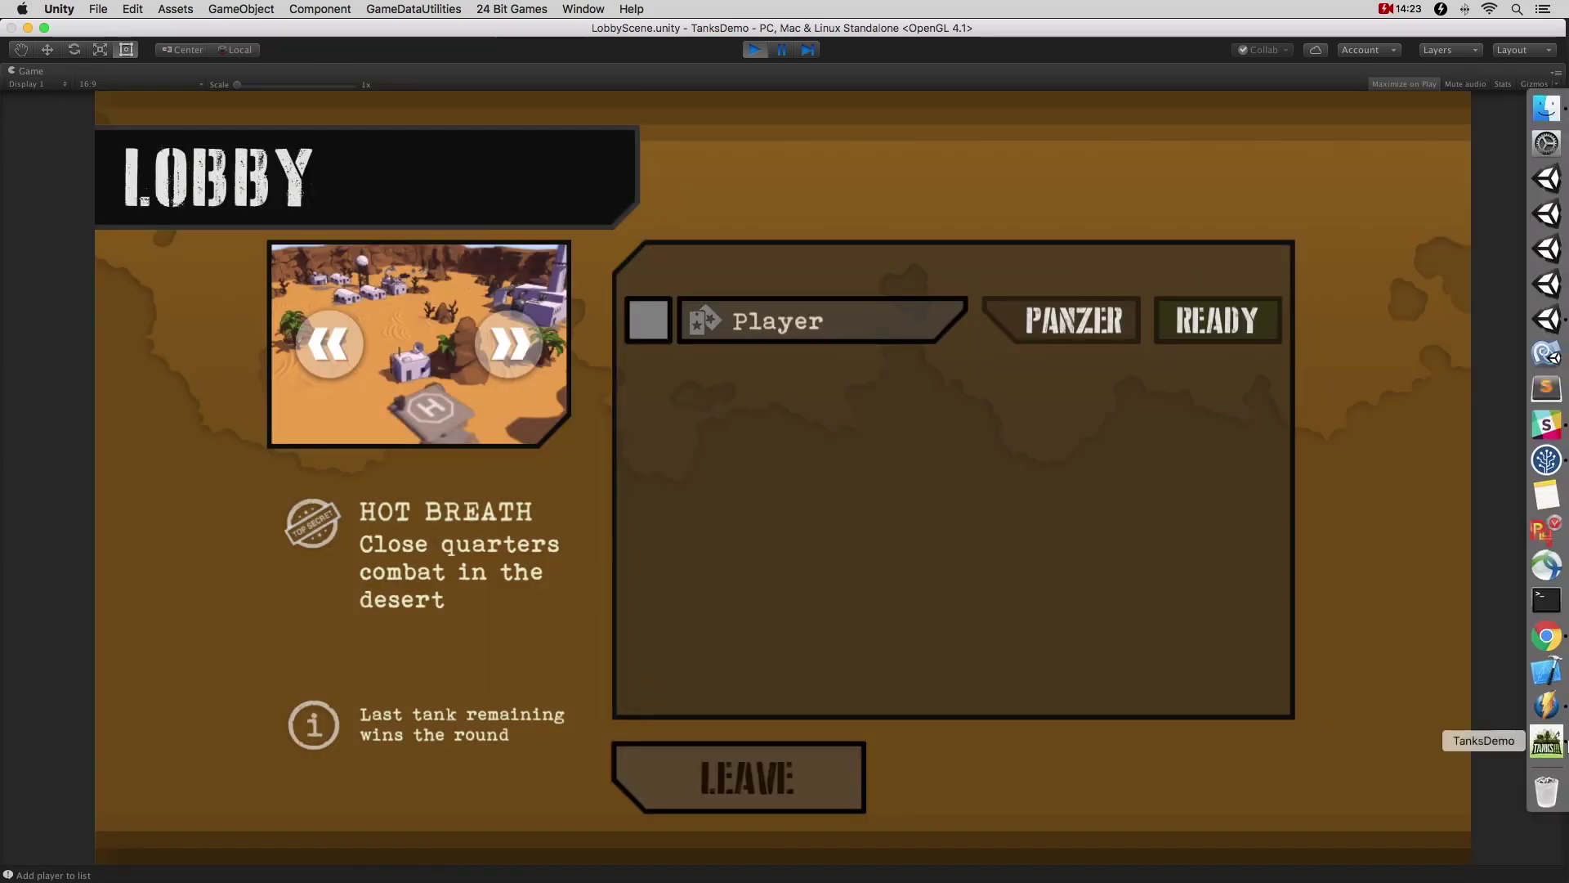
From the standalone TanksDemo build, find and join the hosted match as second player, then leave.
left_click(1547, 742)
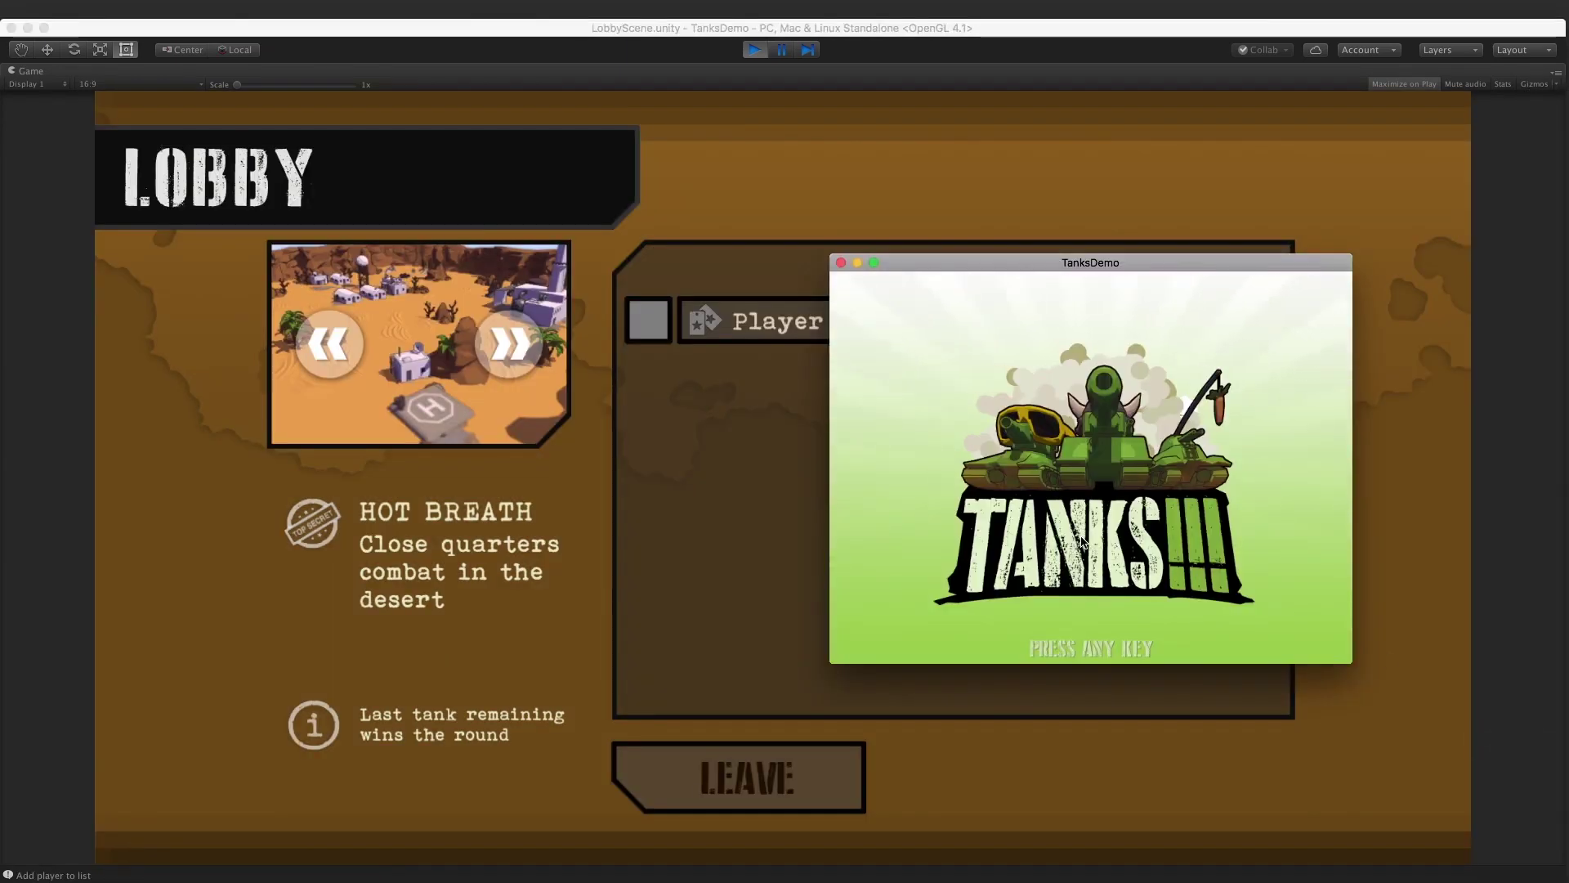
left_click(1004, 457)
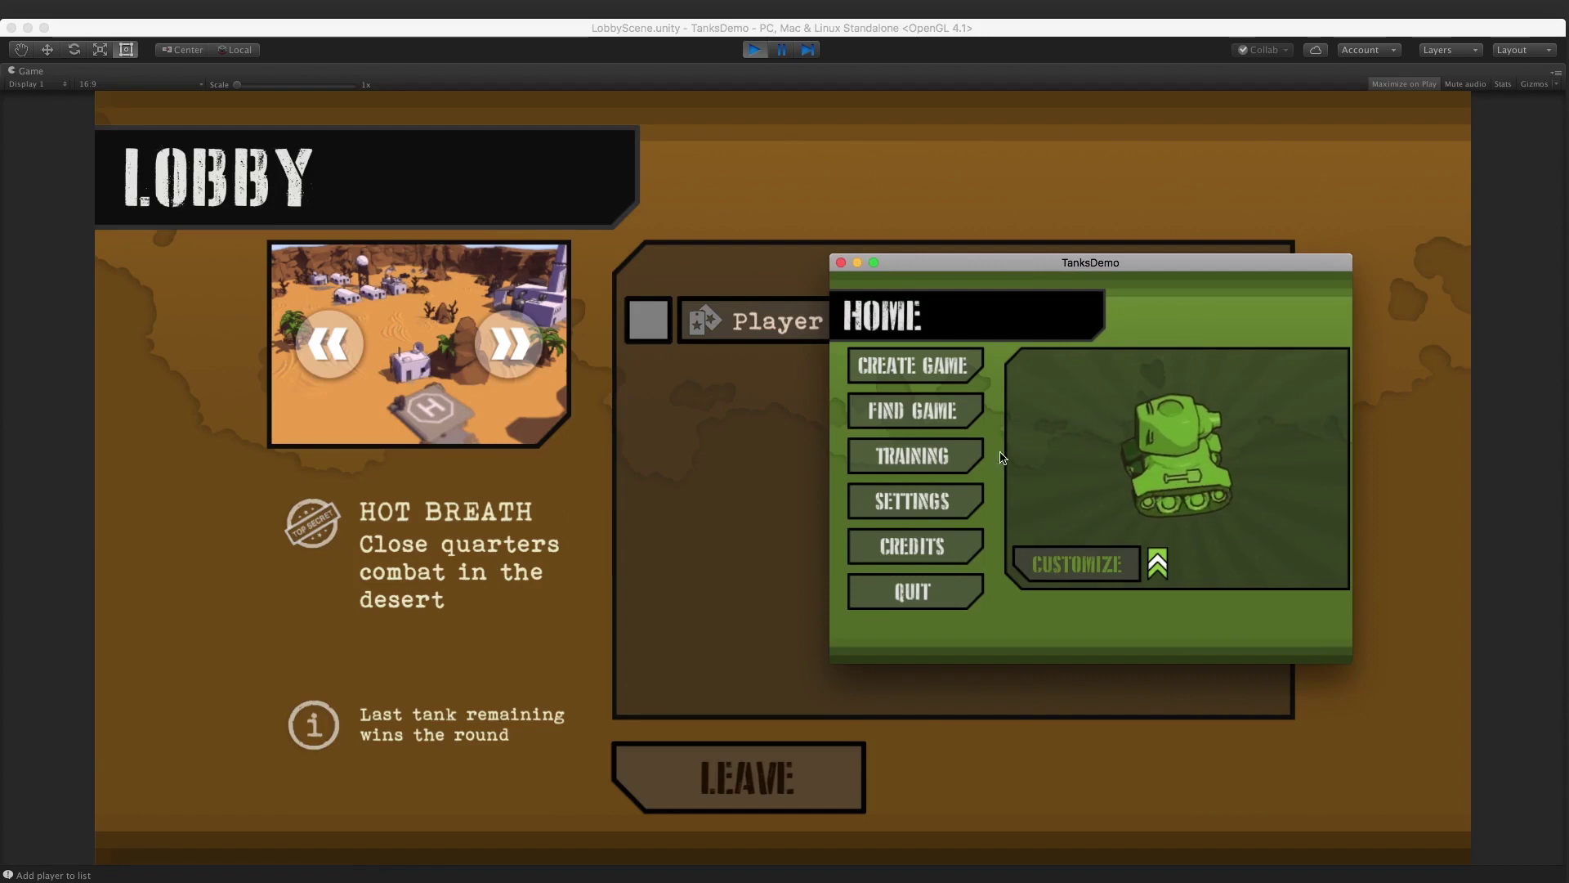
left_click(953, 420)
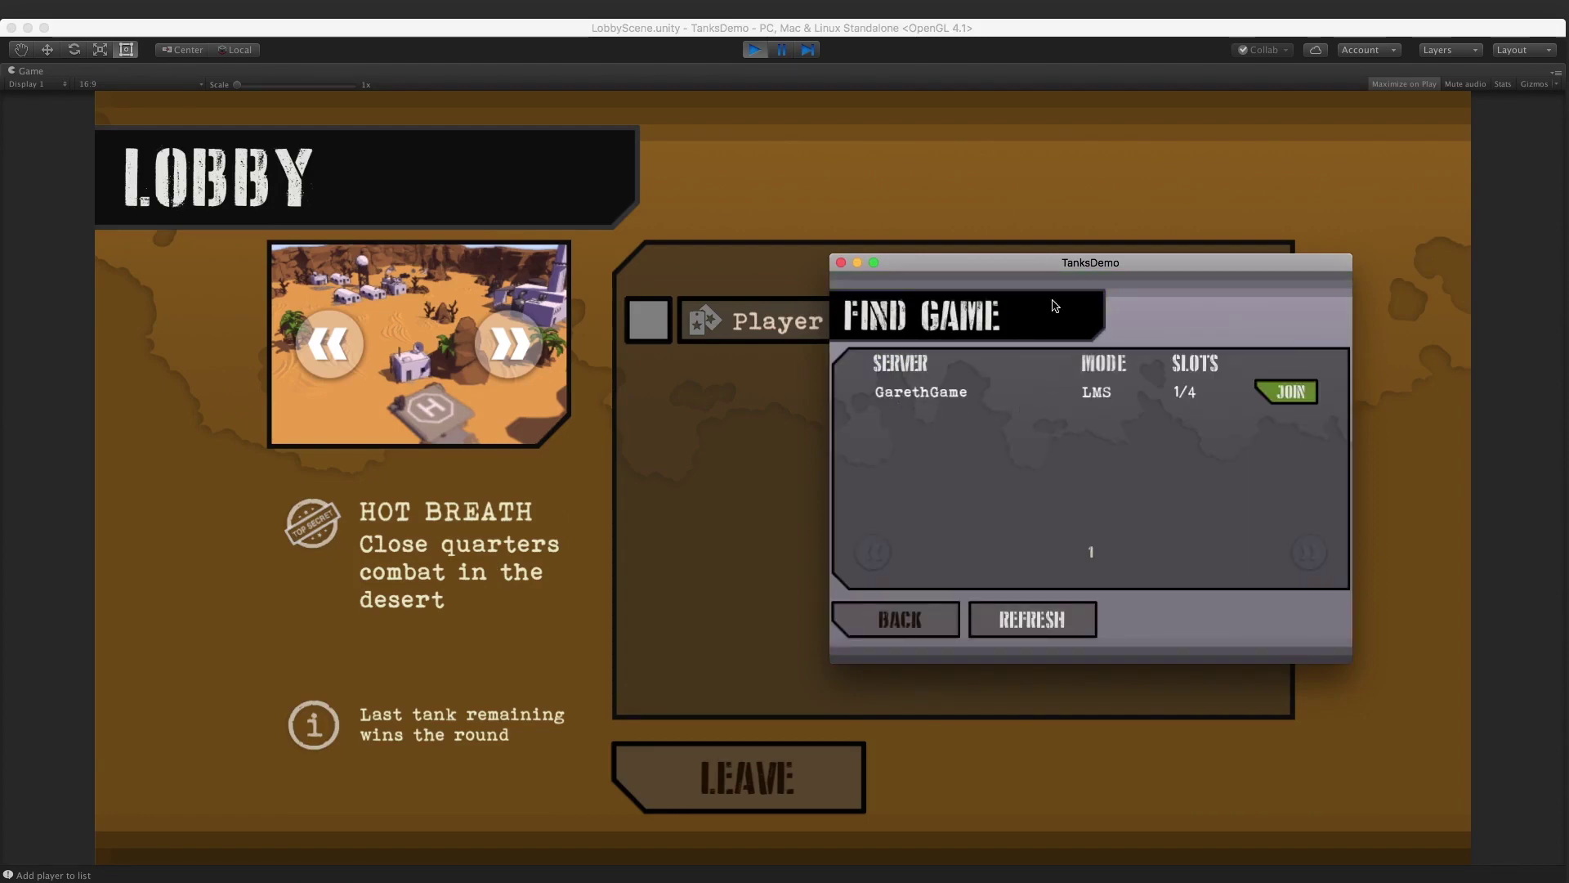
left_click_drag(1025, 269, 1100, 336)
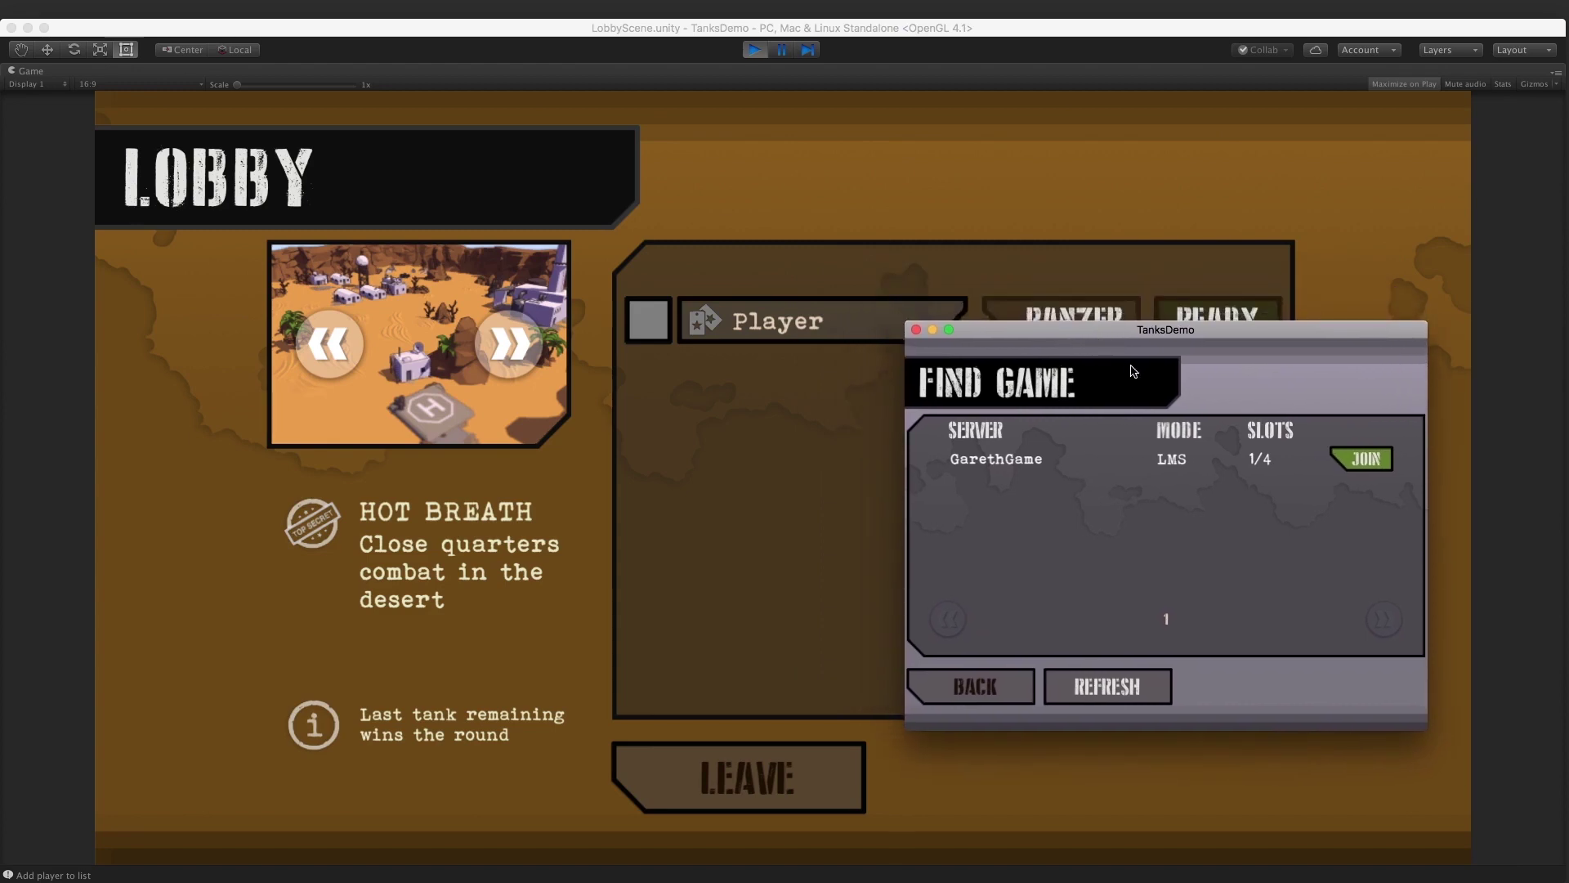
left_click(1367, 460)
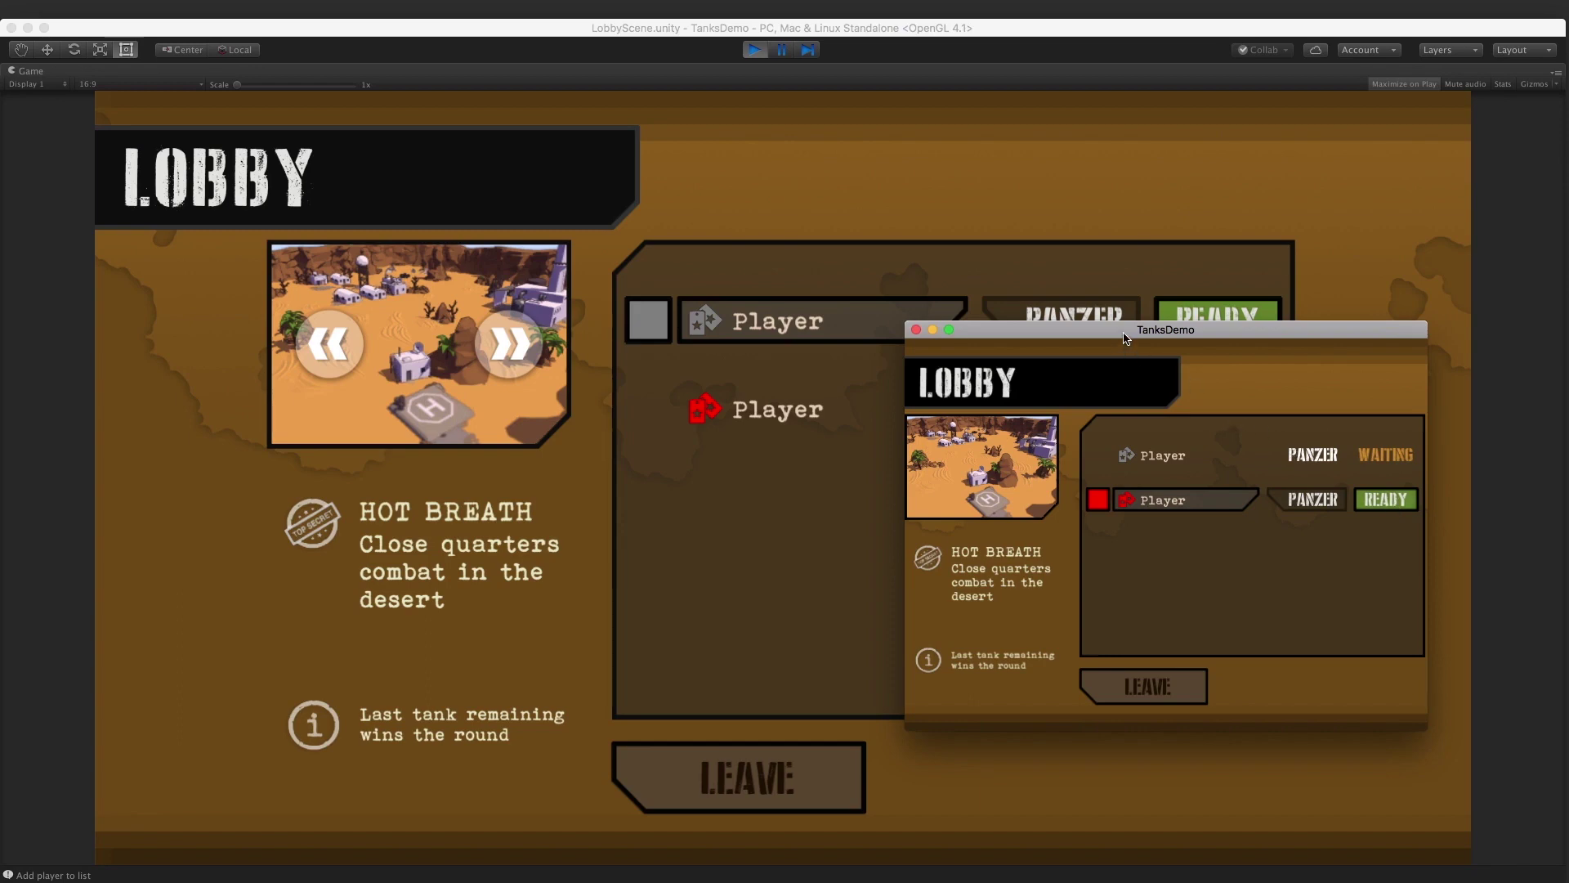
left_click_drag(1127, 337, 1134, 353)
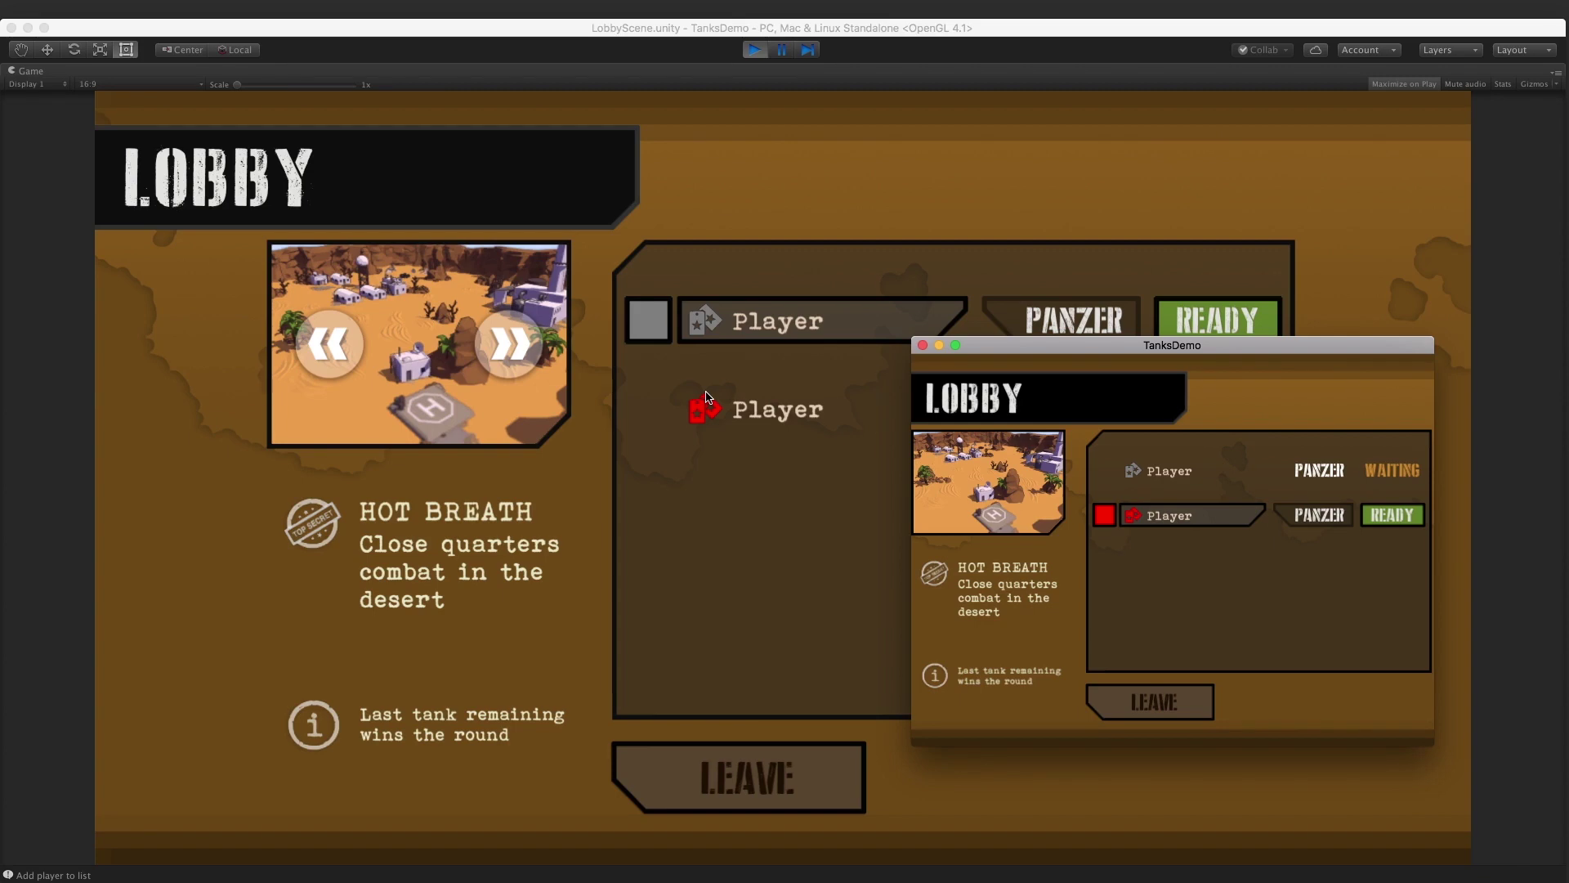
left_click(1169, 706)
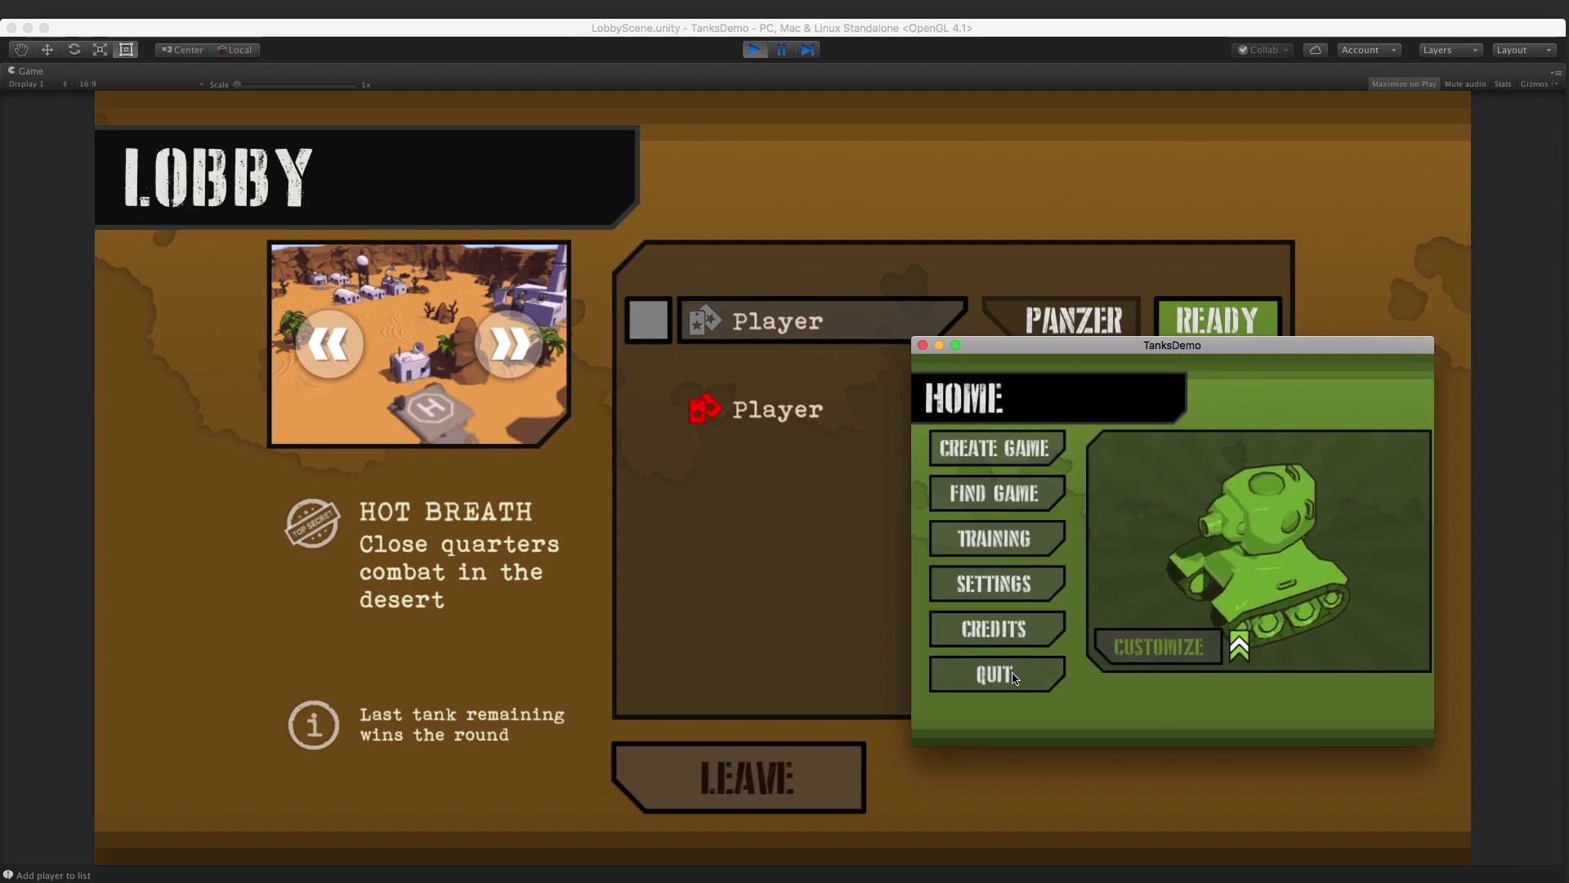
Quit the standalone TanksDemo game and stop play mode in the editor.
left_click(701, 167)
left_click(753, 54)
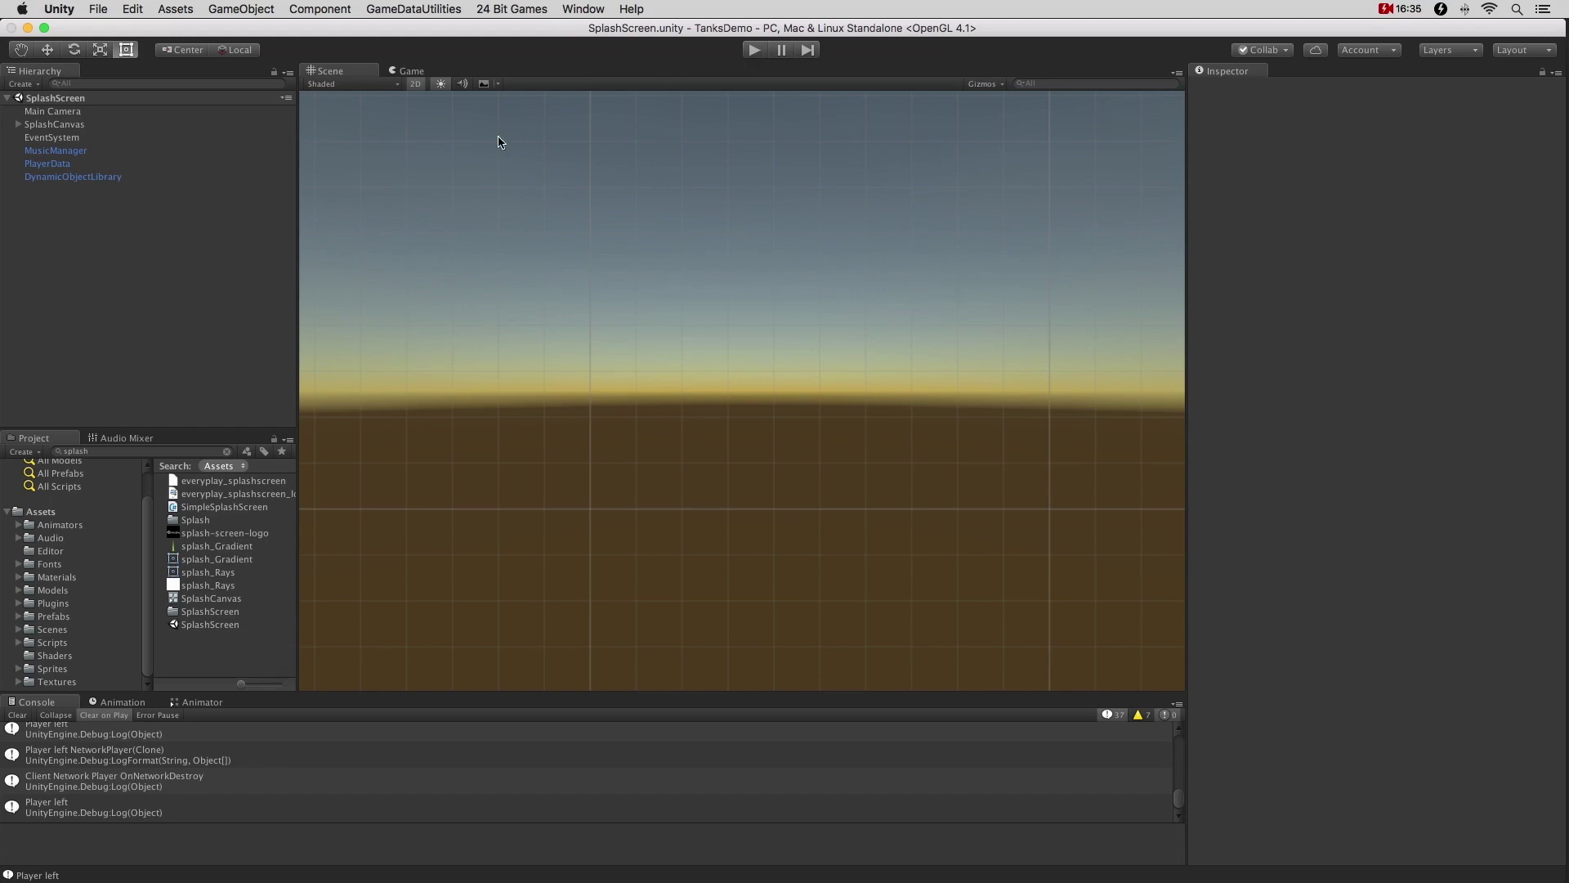
Search the Project for 'lobbyscene' and open the LobbyScene asset.
left_click(226, 451)
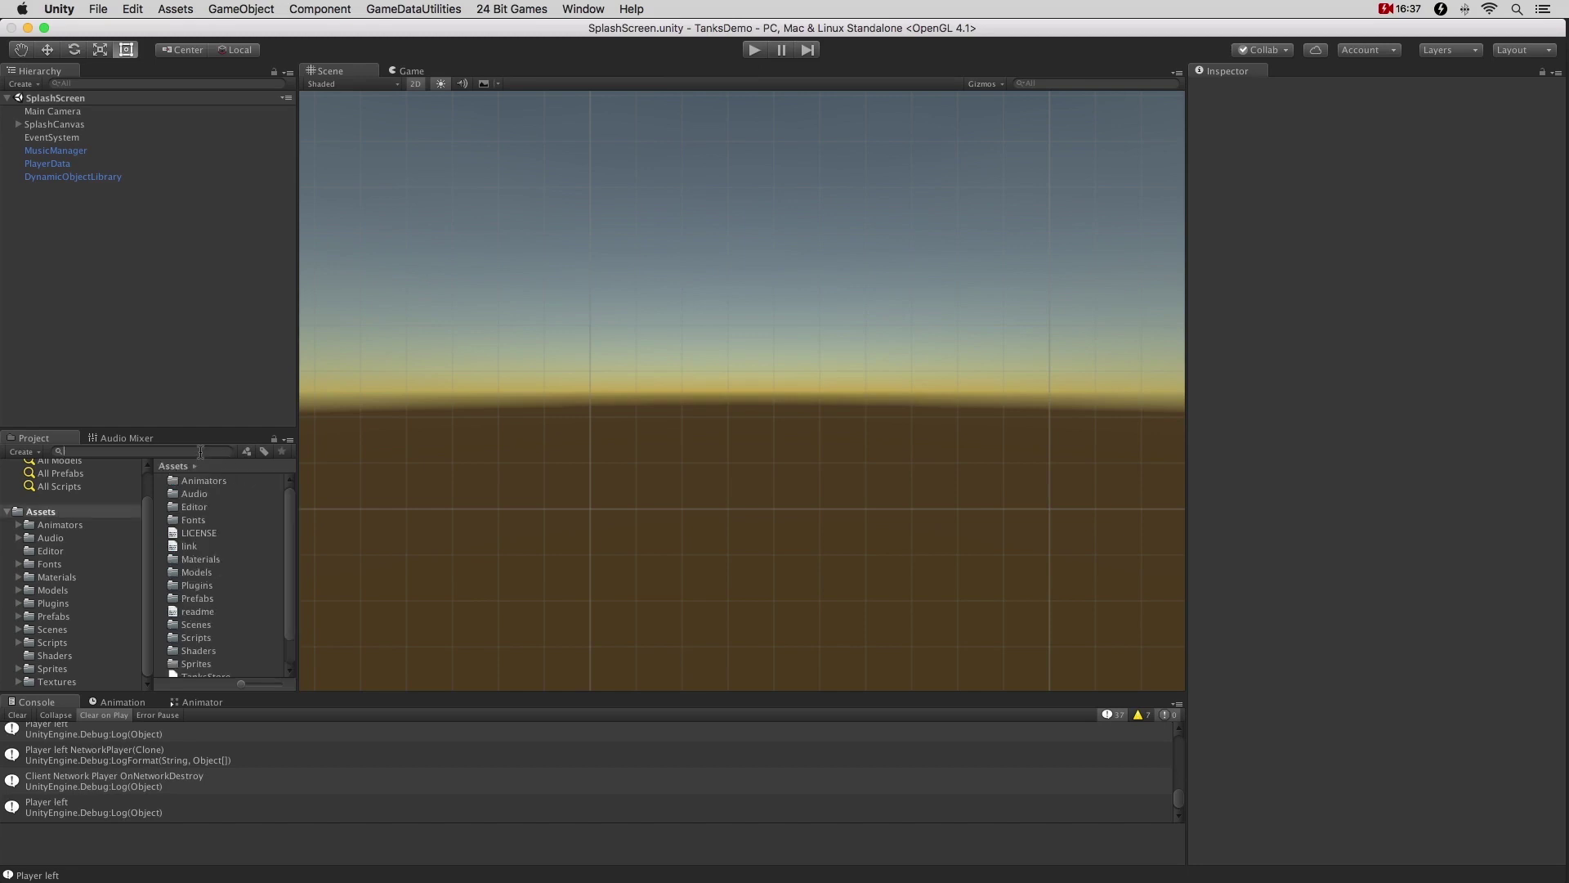
type("lobbyscene")
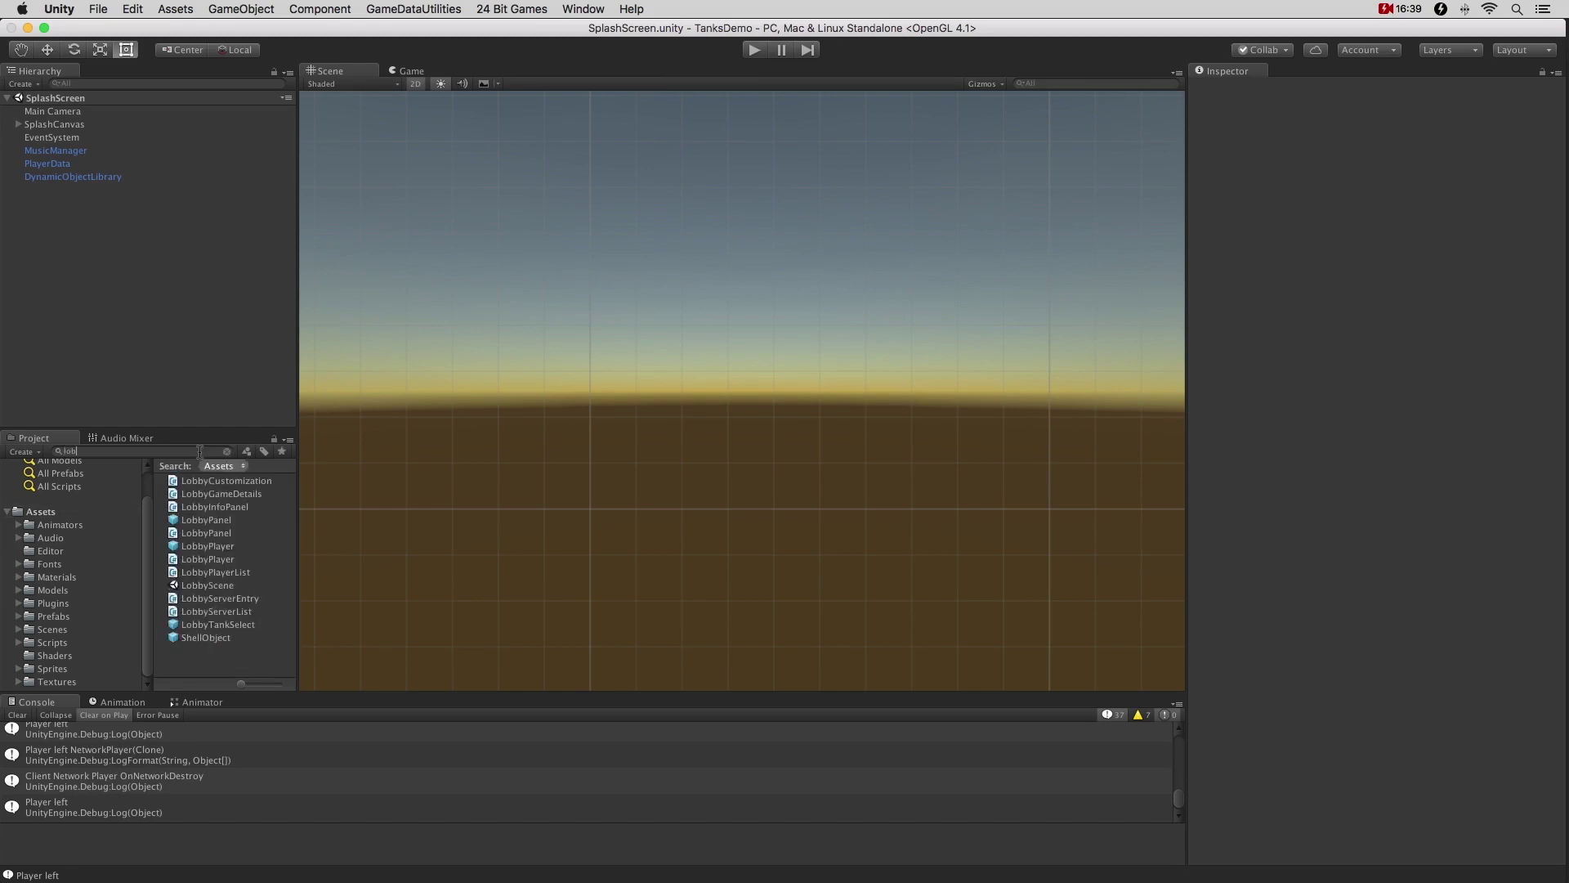
left_click(200, 481)
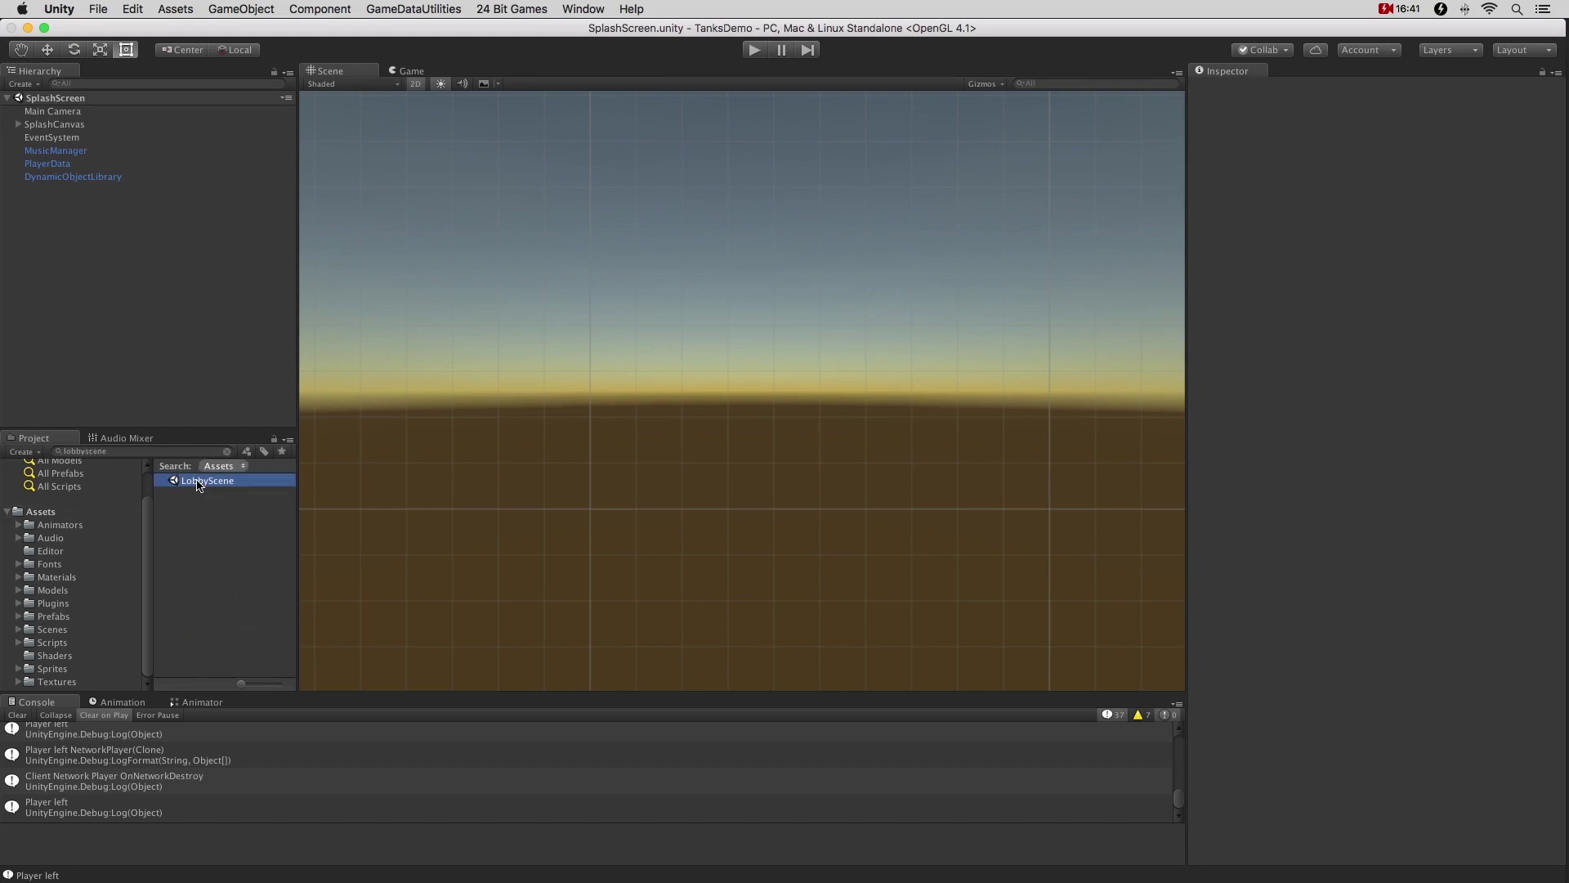
double_click(204, 480)
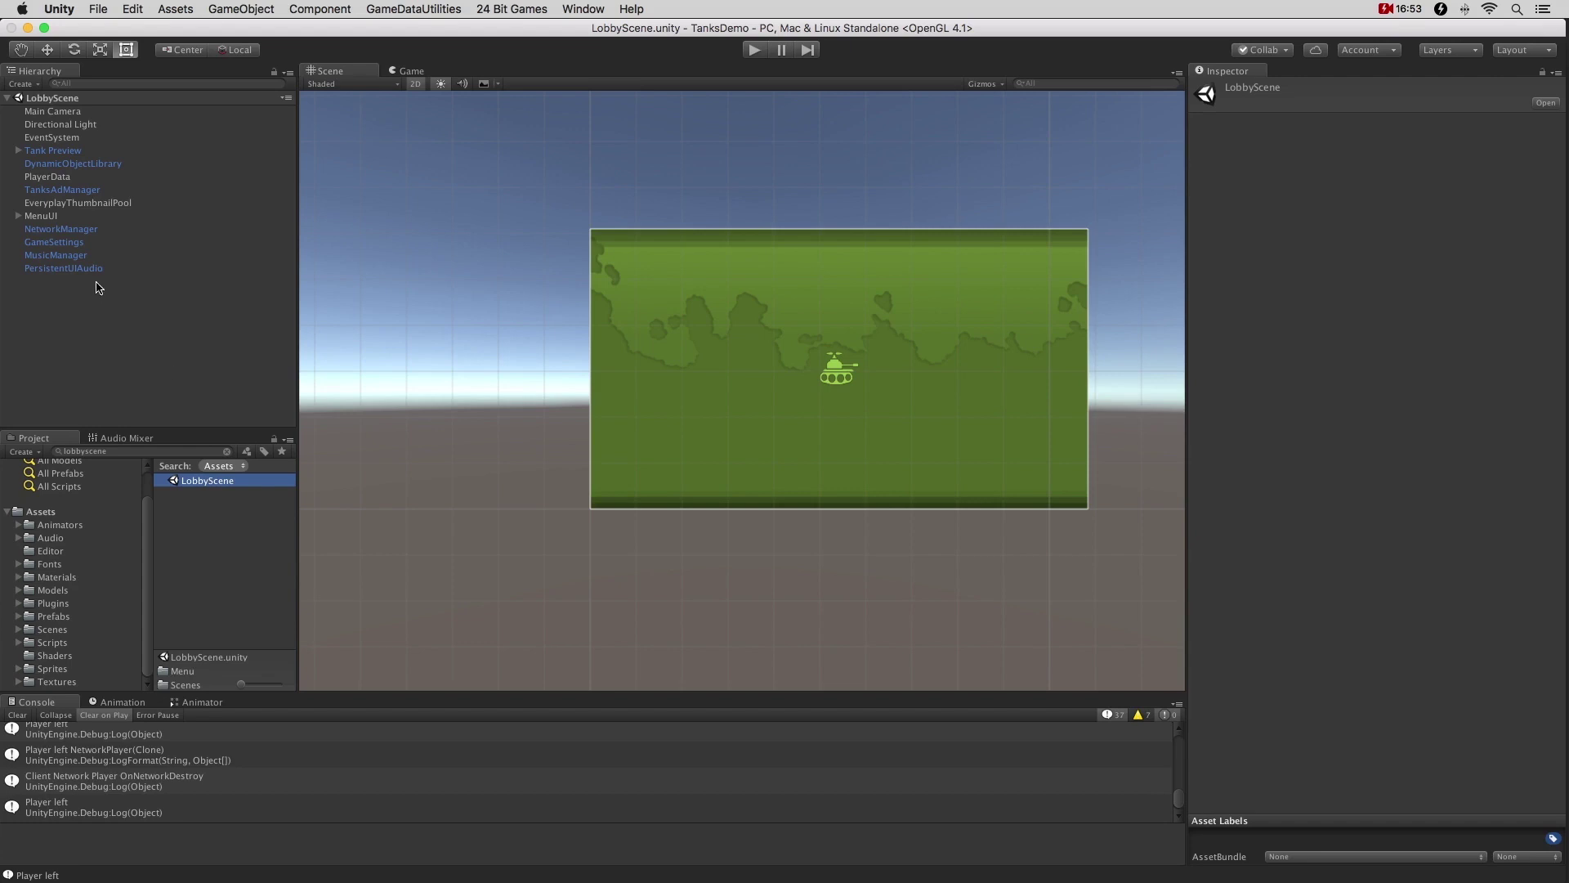
Select NetworkManager and set Maximum Match Size and Multiplayer Max Players both to 2.
left_click(78, 231)
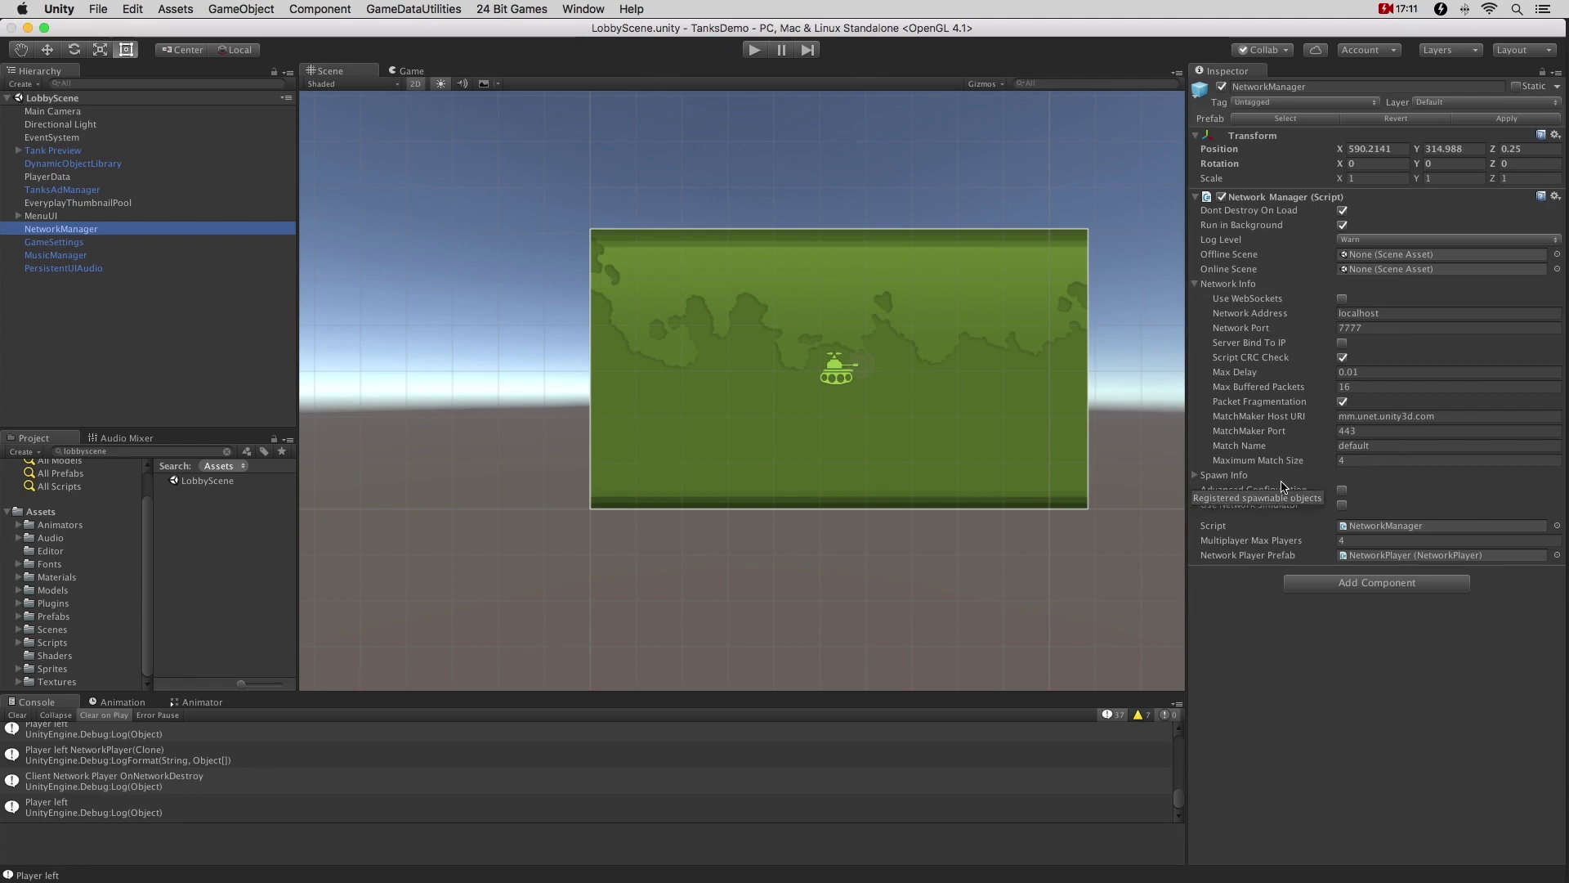
mouse_move(1295, 465)
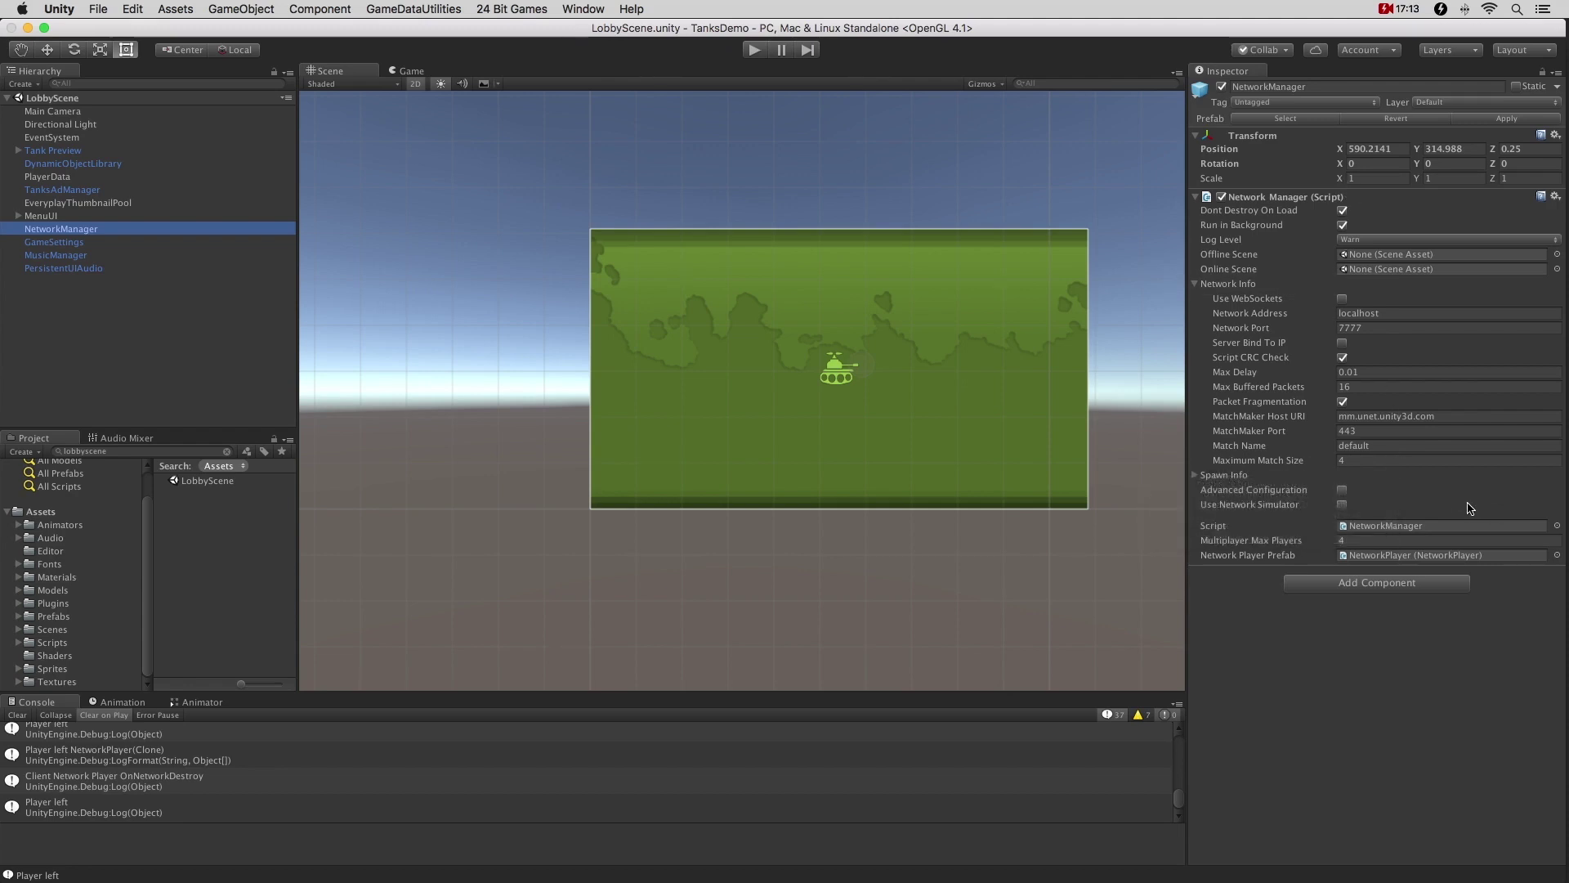
left_click(1359, 459)
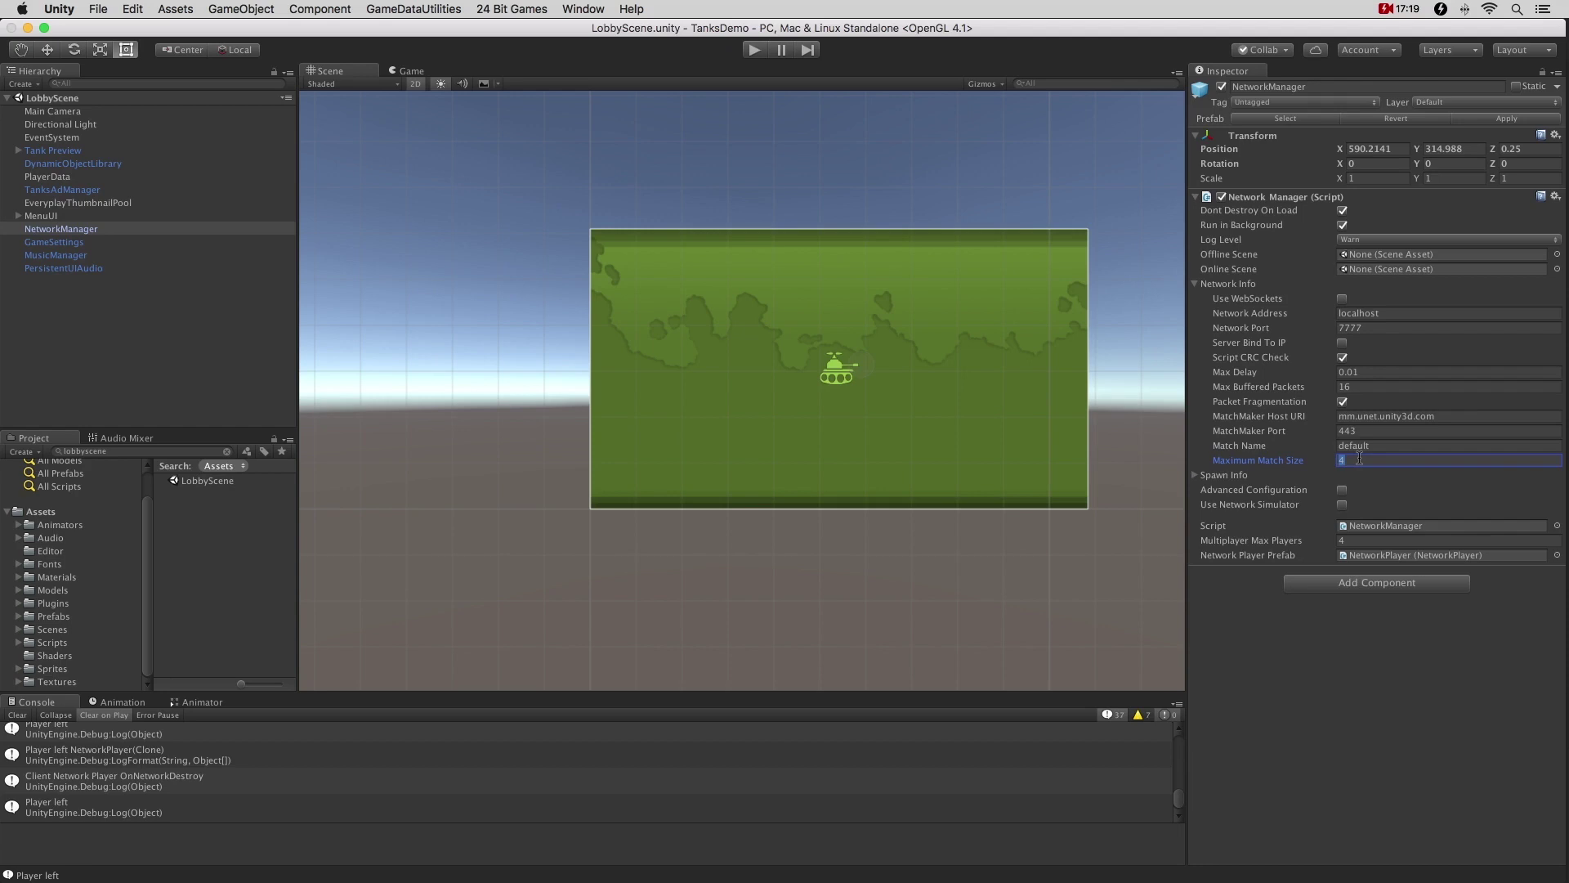
type("2")
left_click(1359, 539)
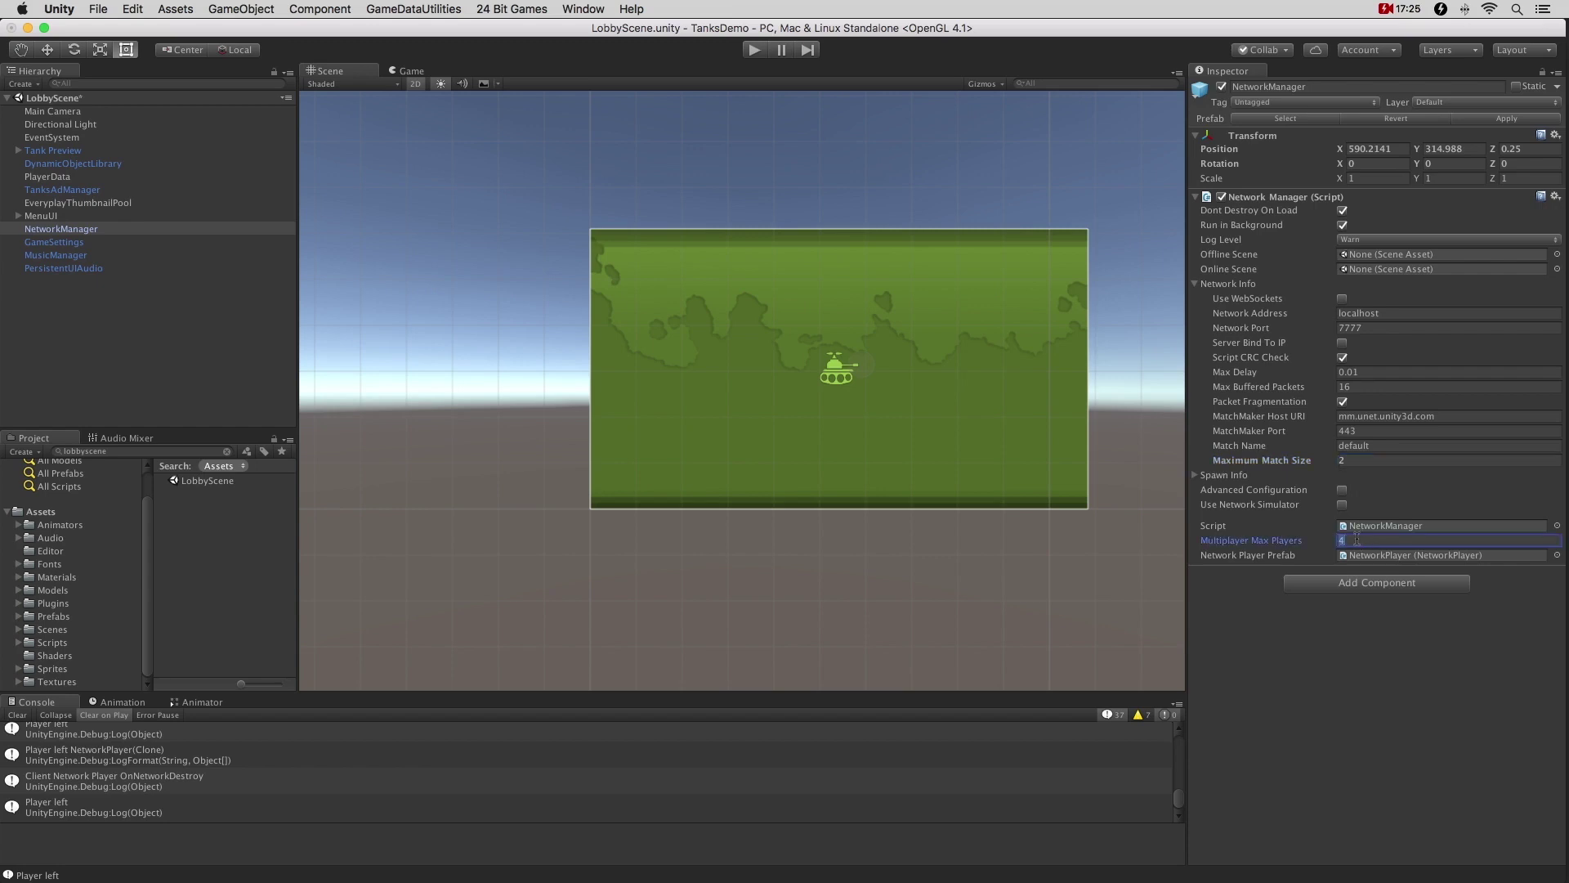
type("2")
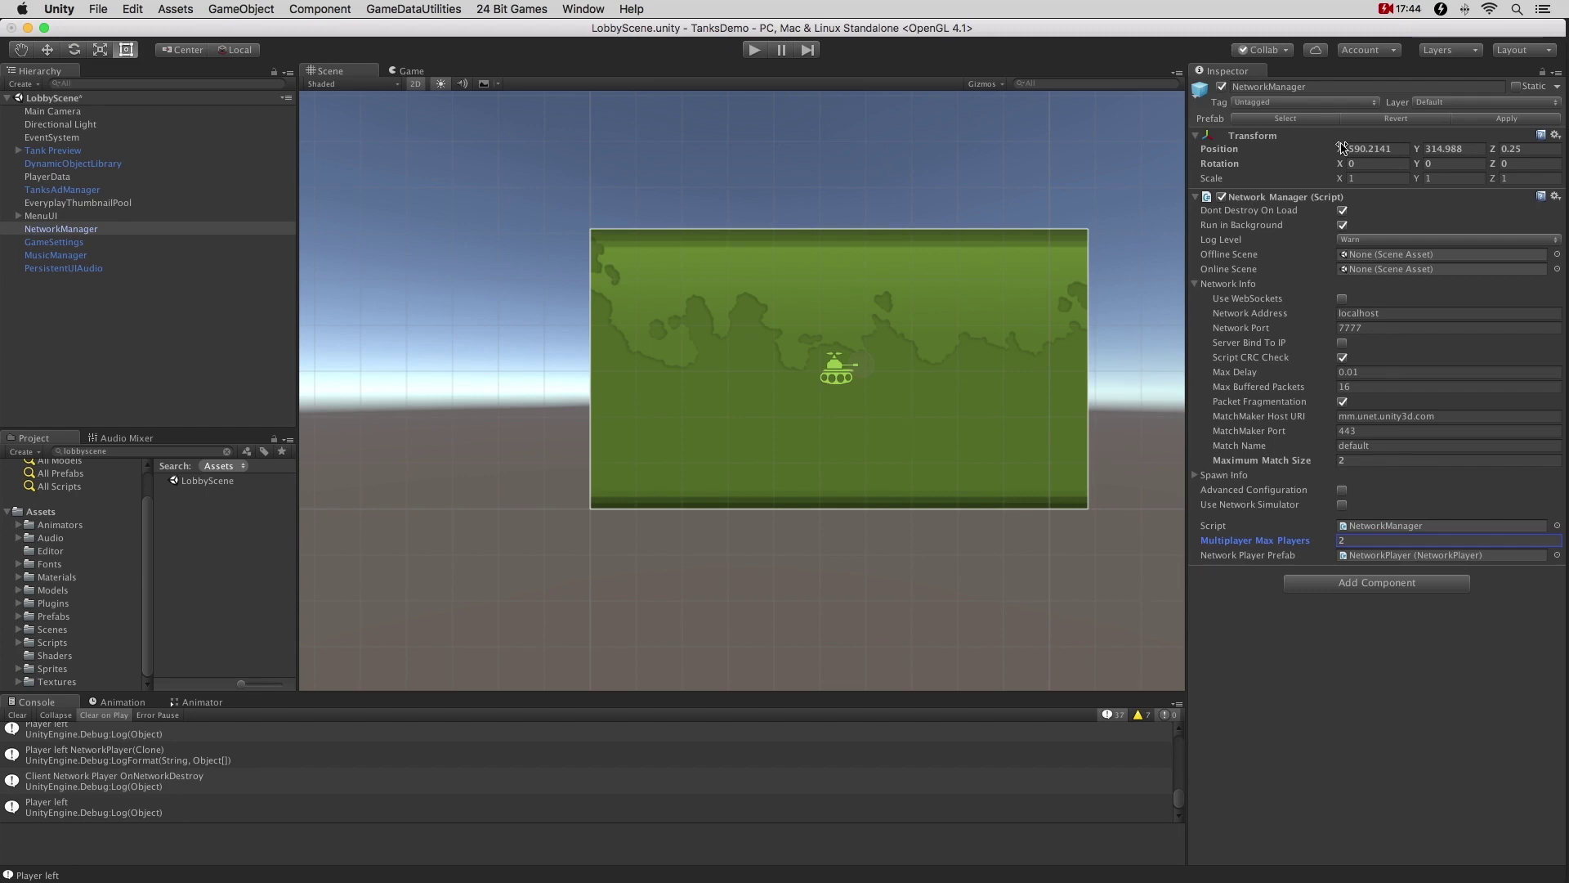
Open the Multiplayer service configuration in Services and go to its online dashboard.
left_click(1316, 50)
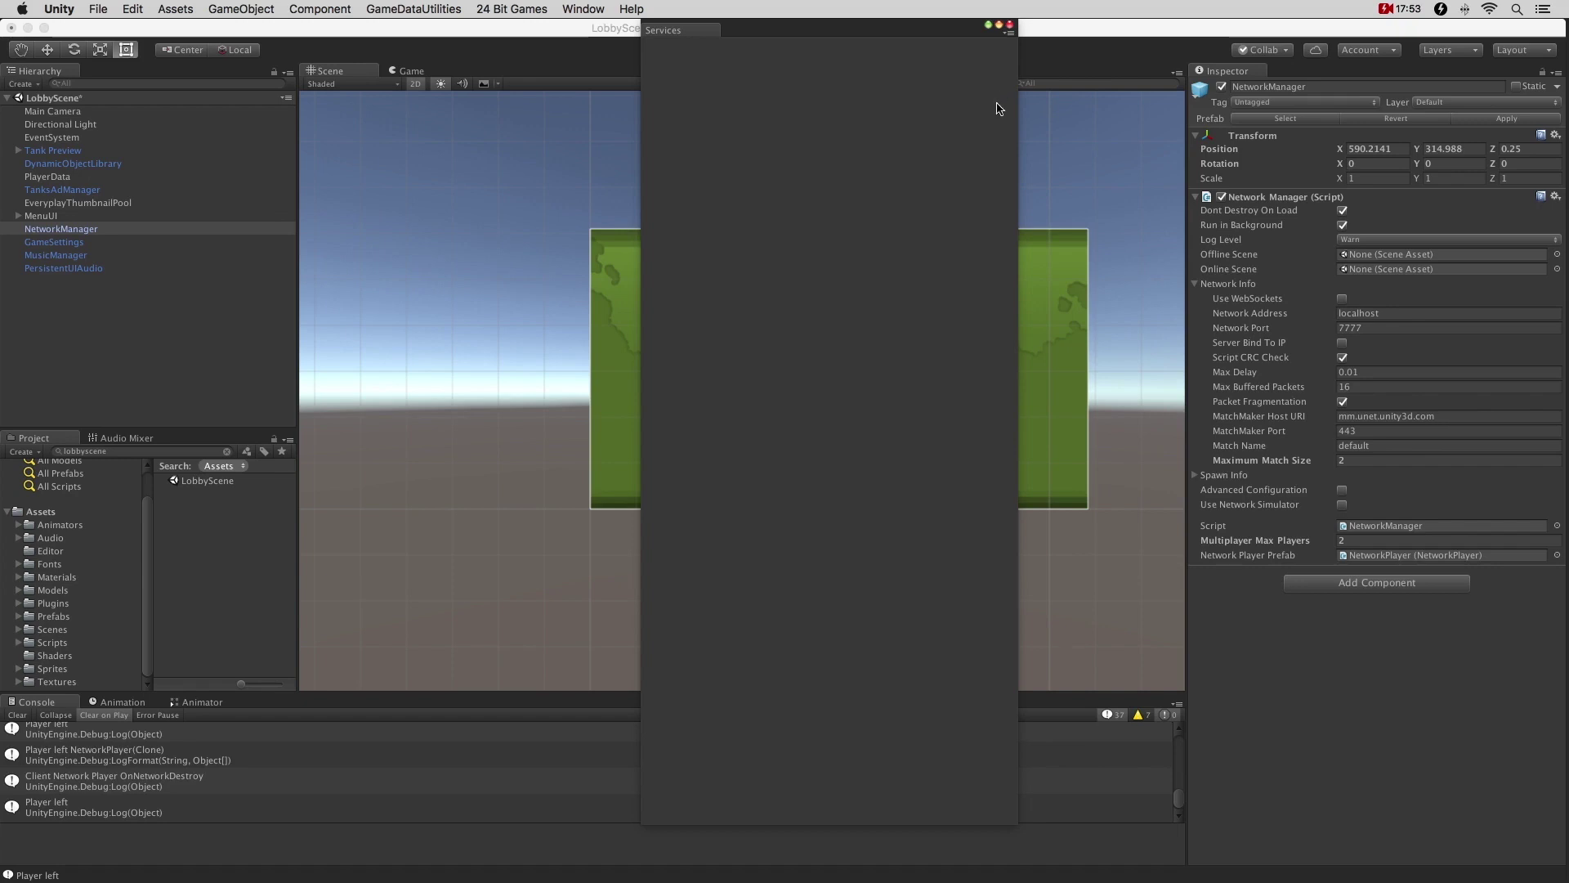
left_click(1002, 26)
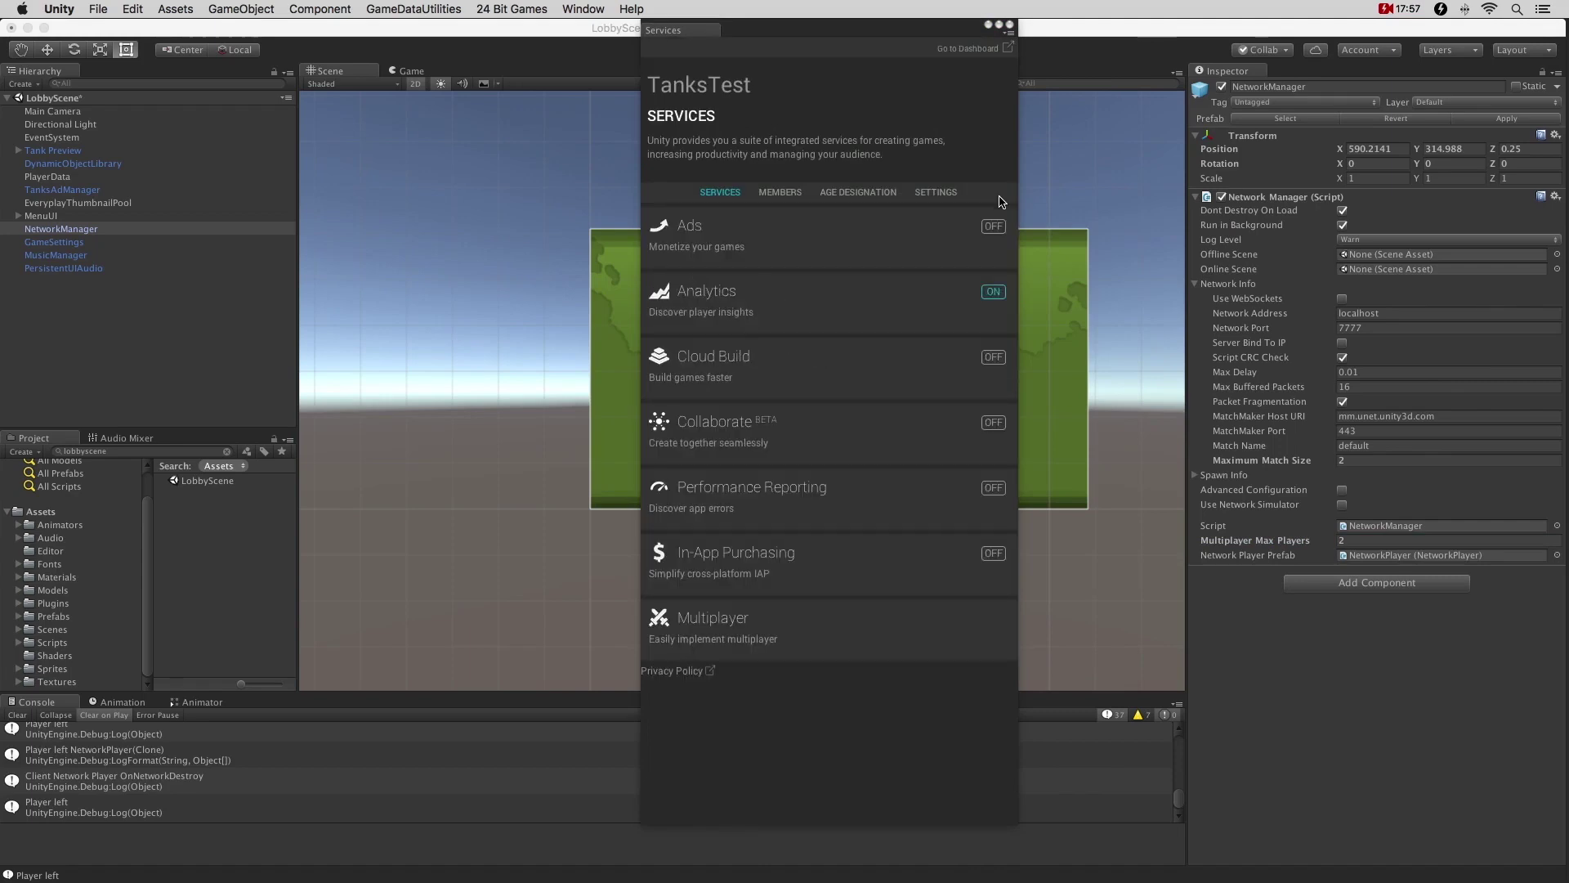
left_click(733, 632)
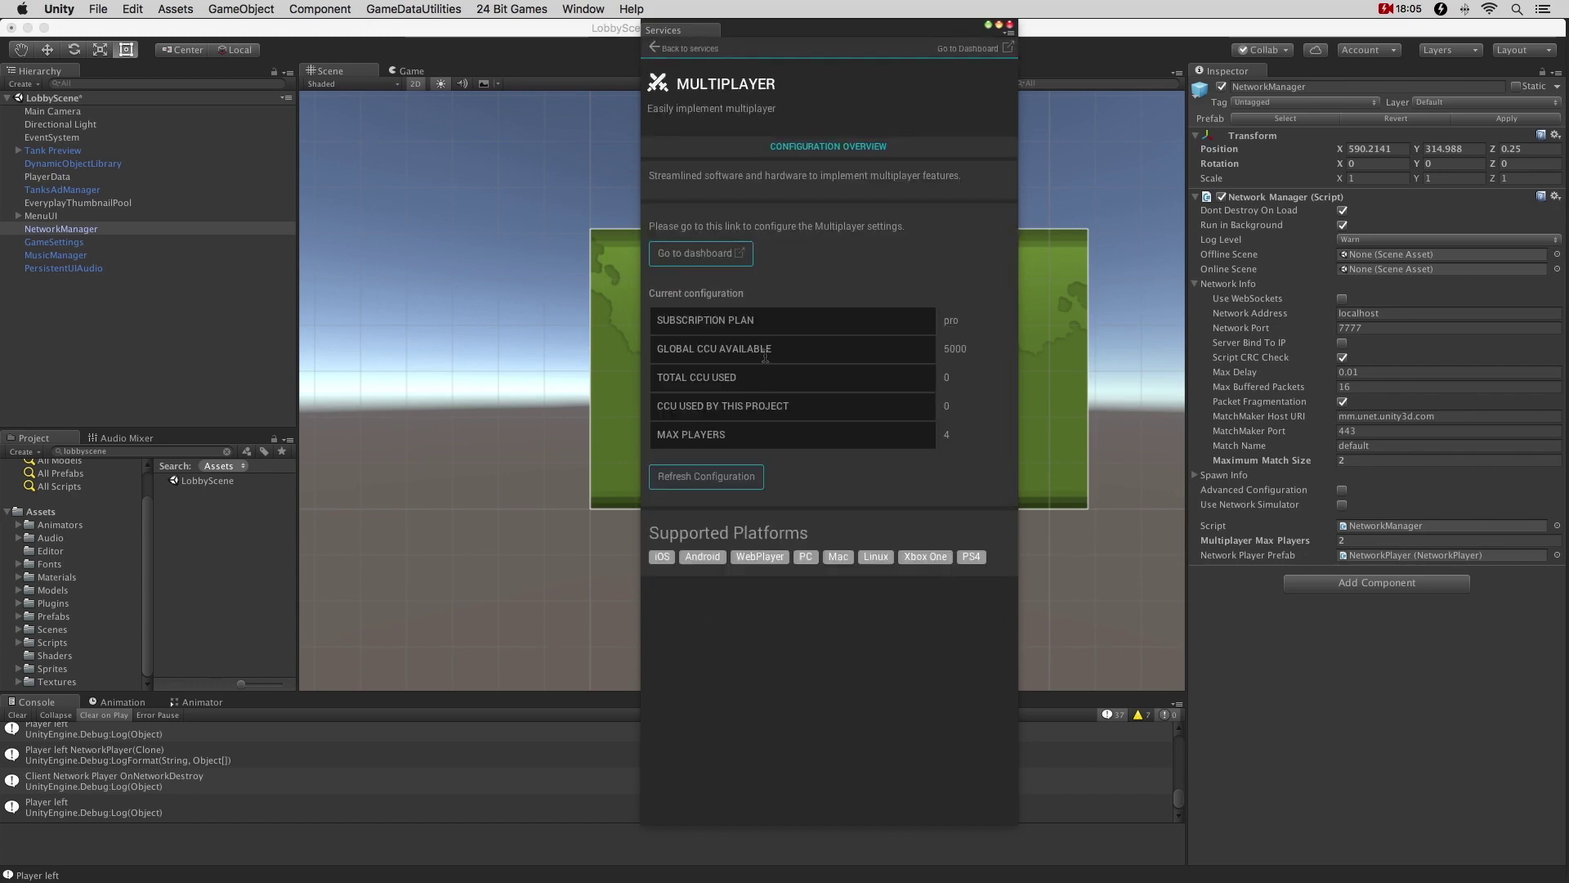
left_click(718, 253)
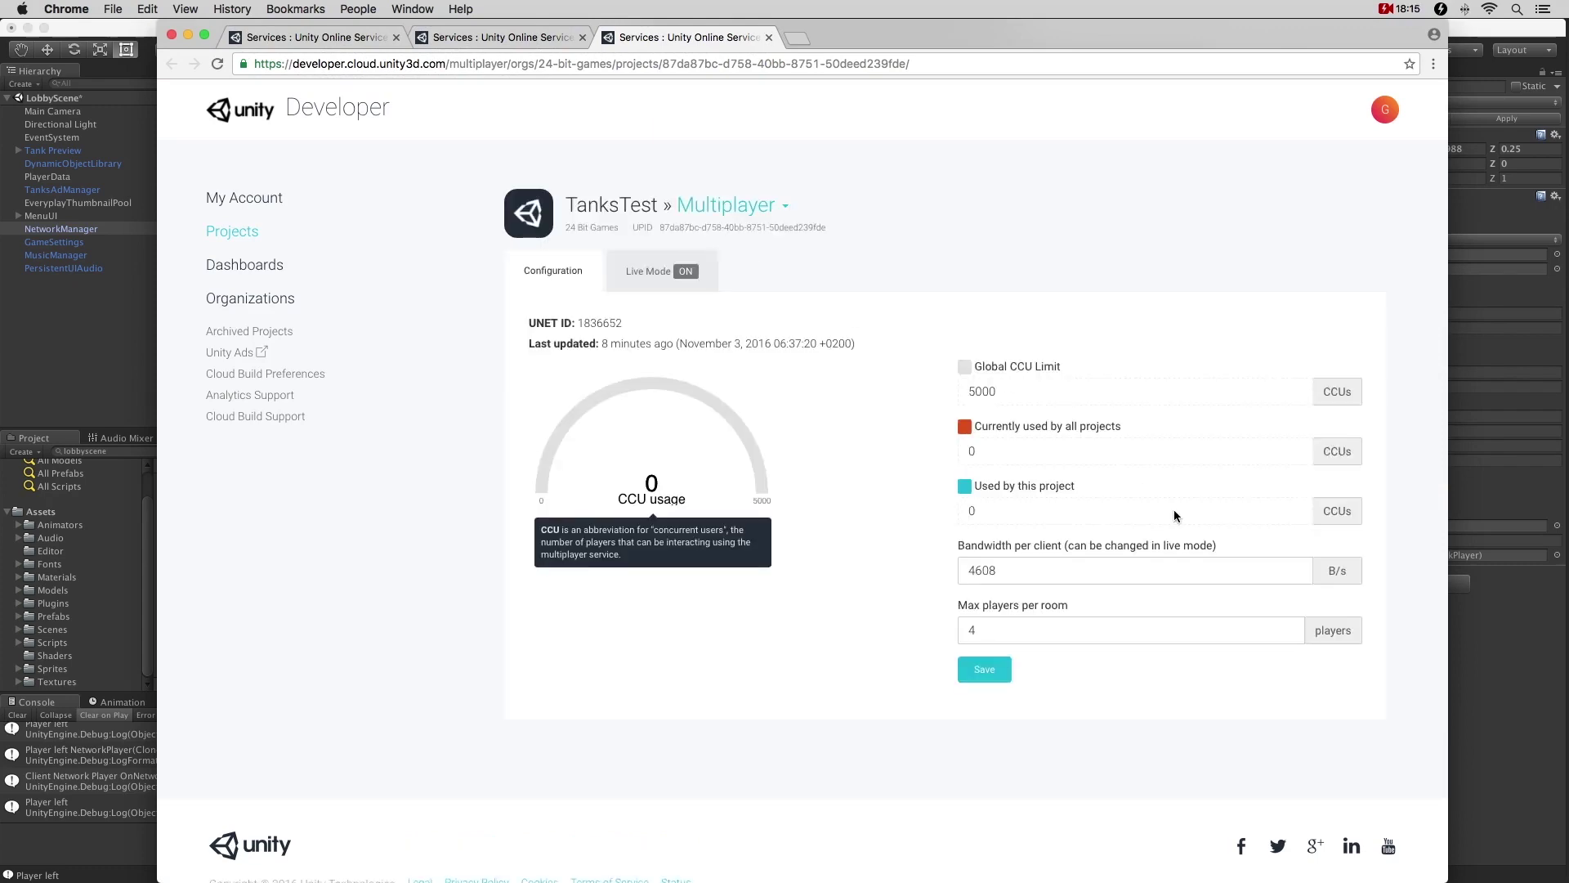
Change Max players per room to 2, save it, and minimize Chrome.
left_click_drag(1024, 637, 936, 632)
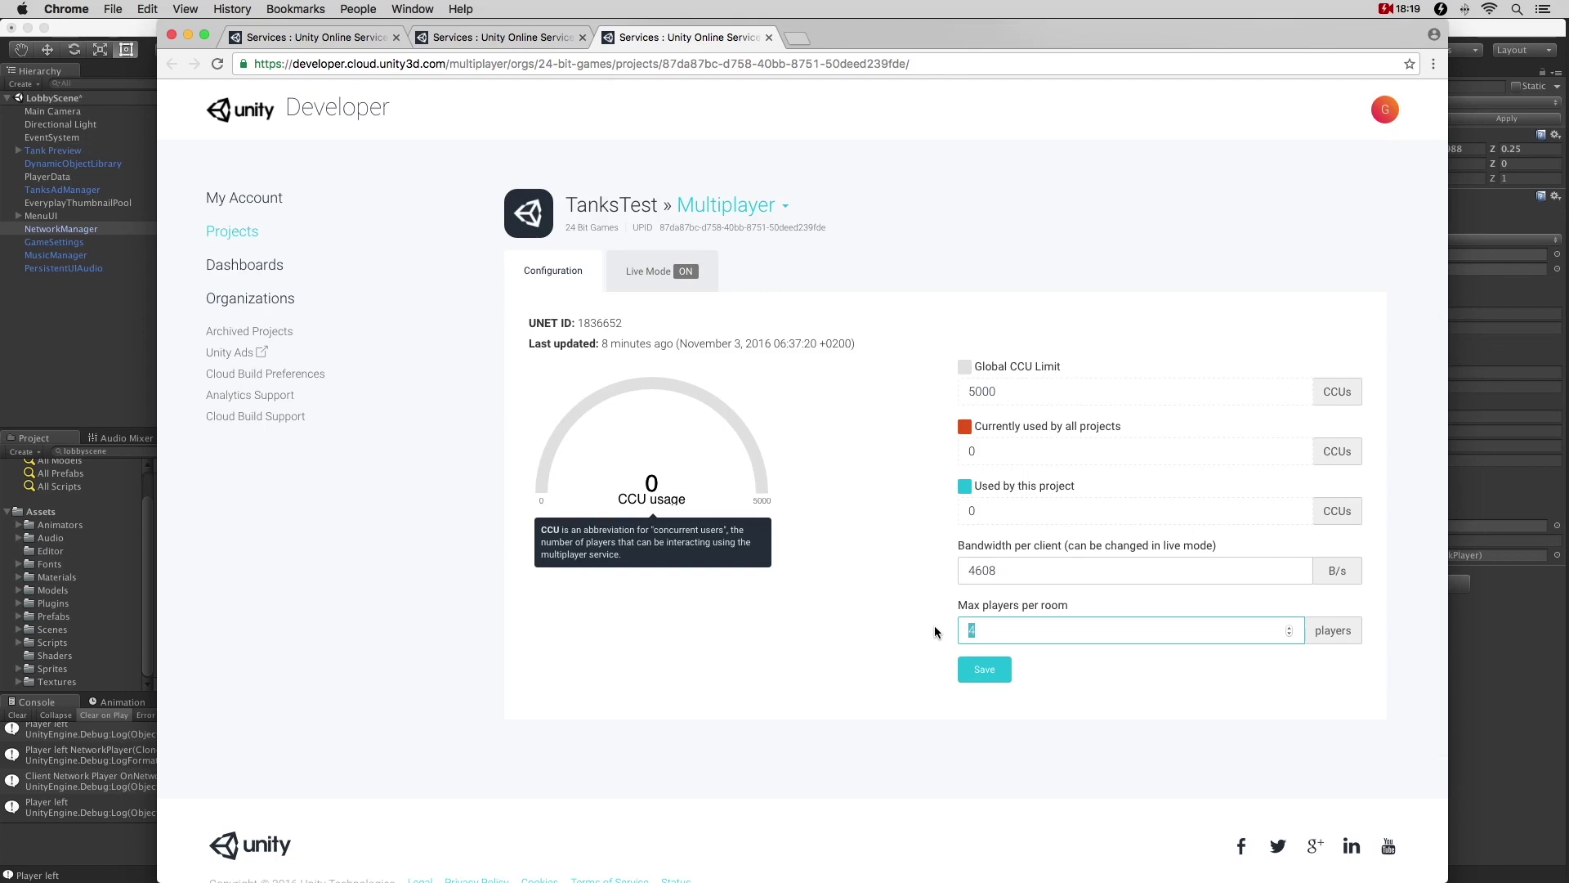
type("2")
left_click(993, 677)
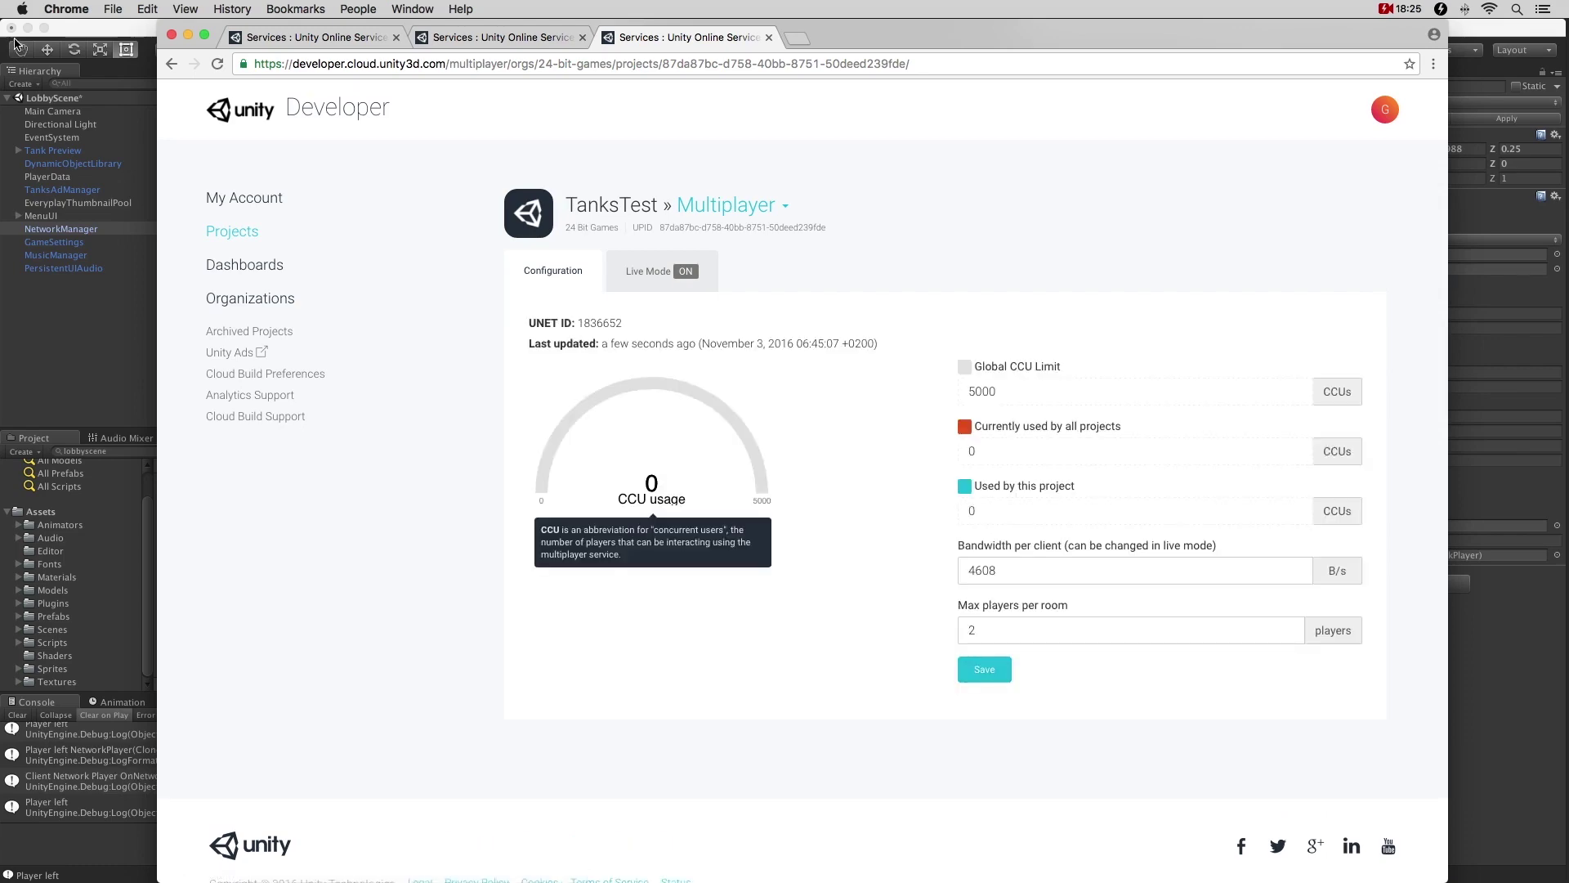
left_click(188, 35)
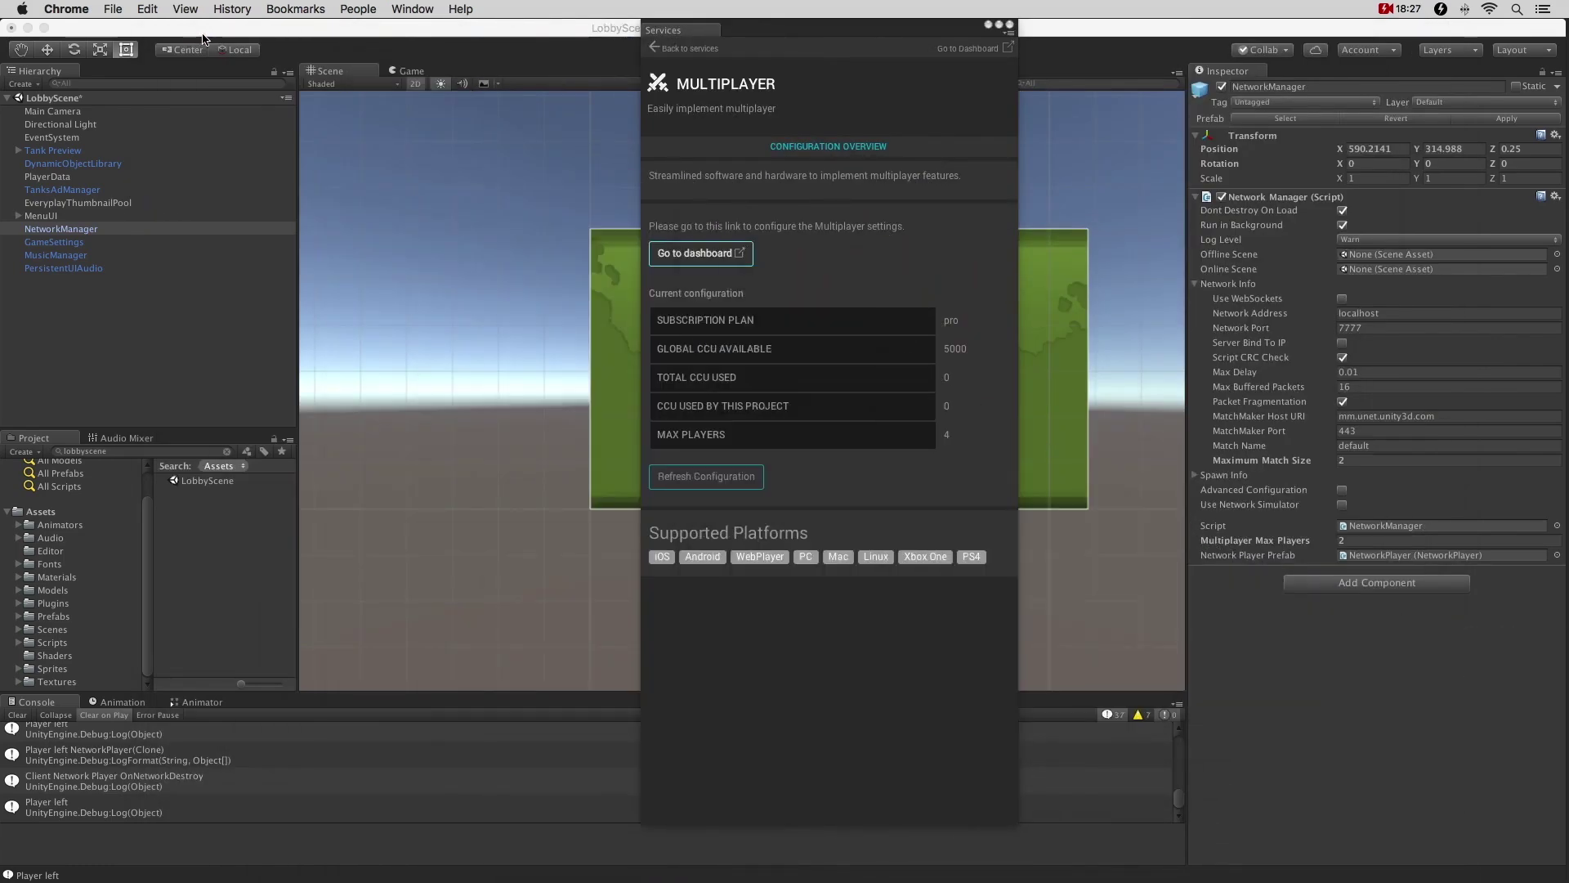
Save the TanksDemo project and launch a fresh standalone build with Build & Run.
left_click(1001, 31)
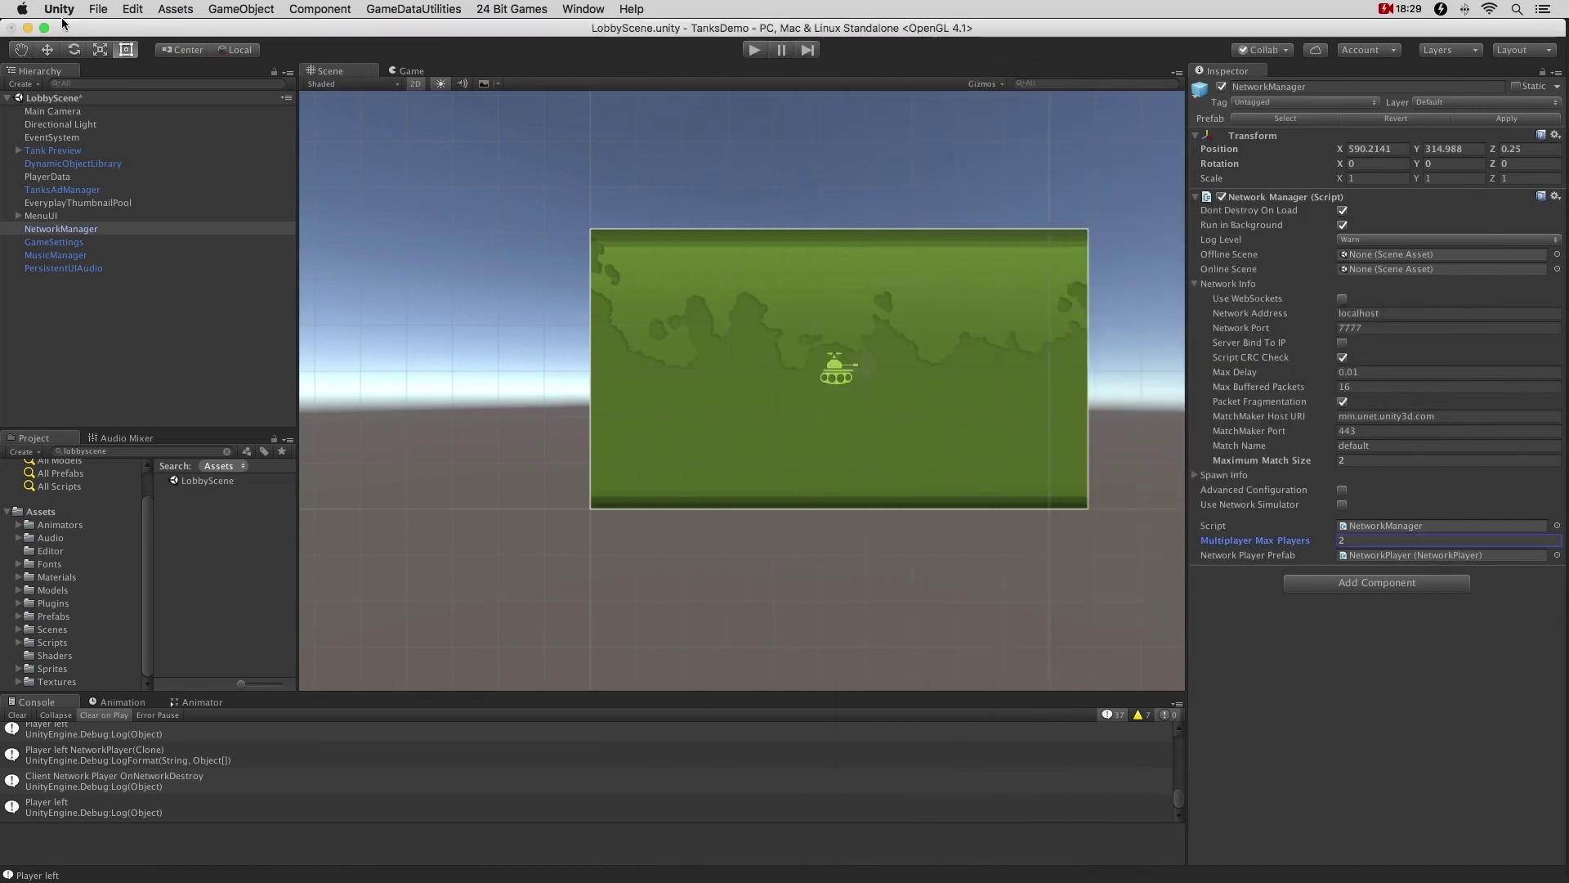
left_click(98, 9)
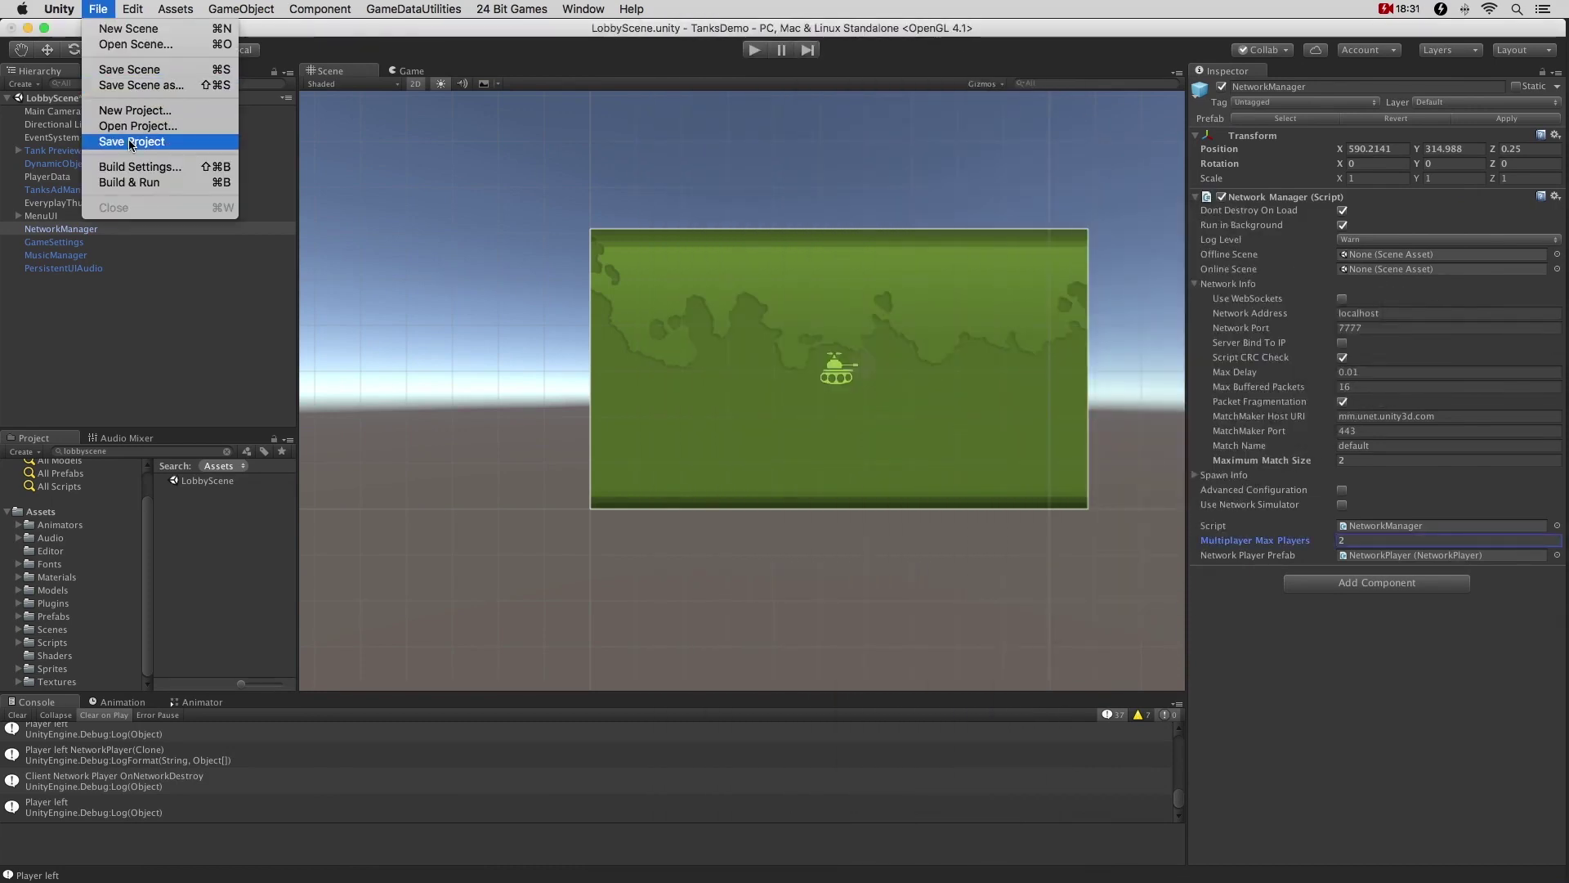
left_click(130, 142)
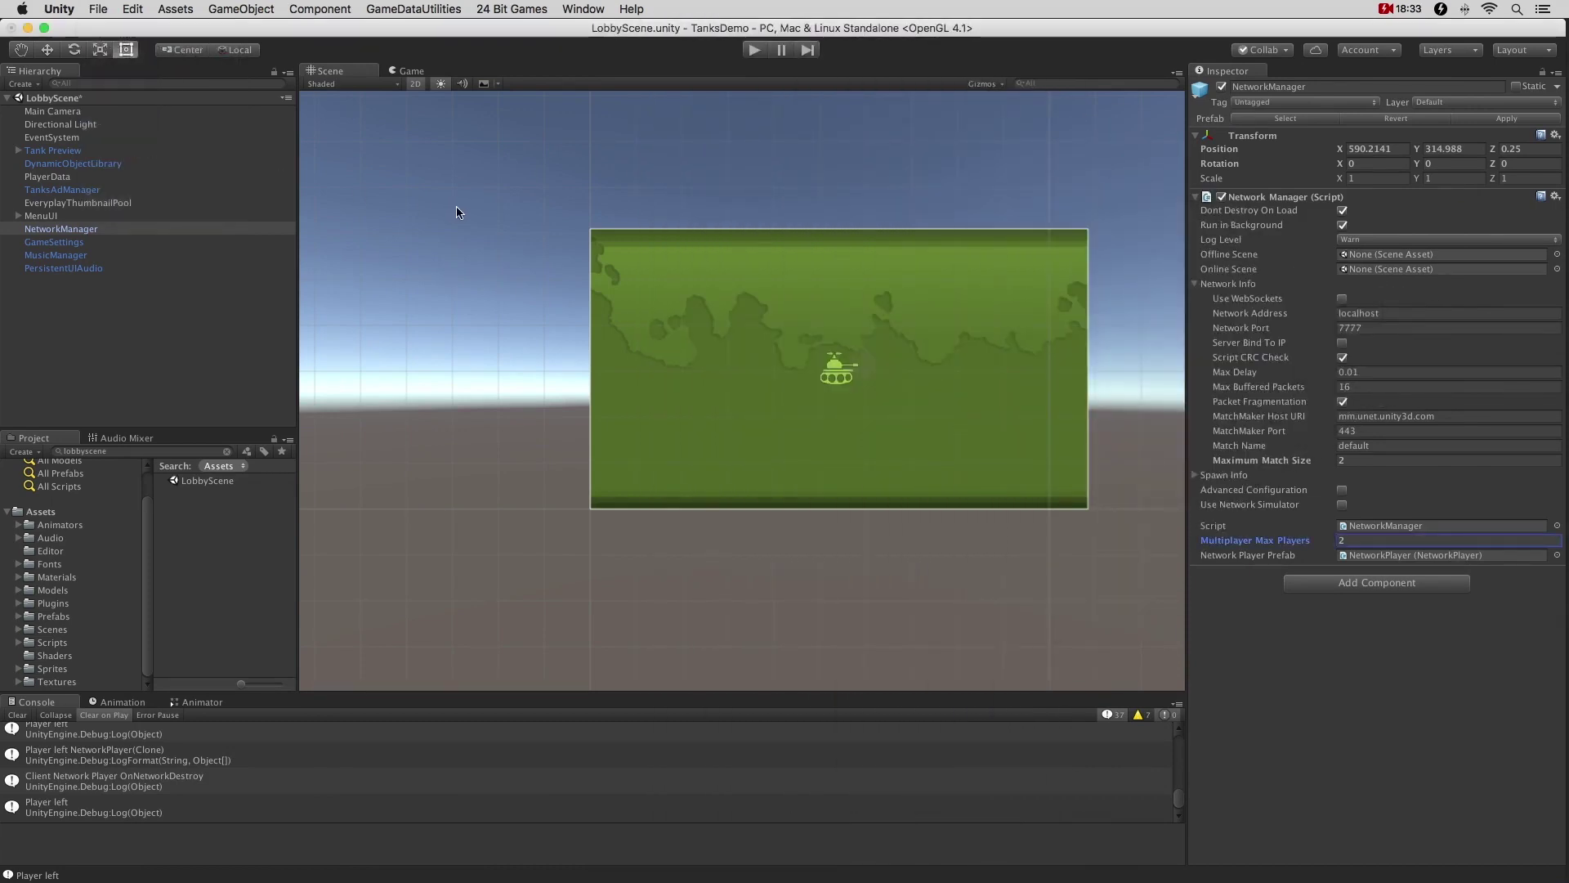
left_click(98, 9)
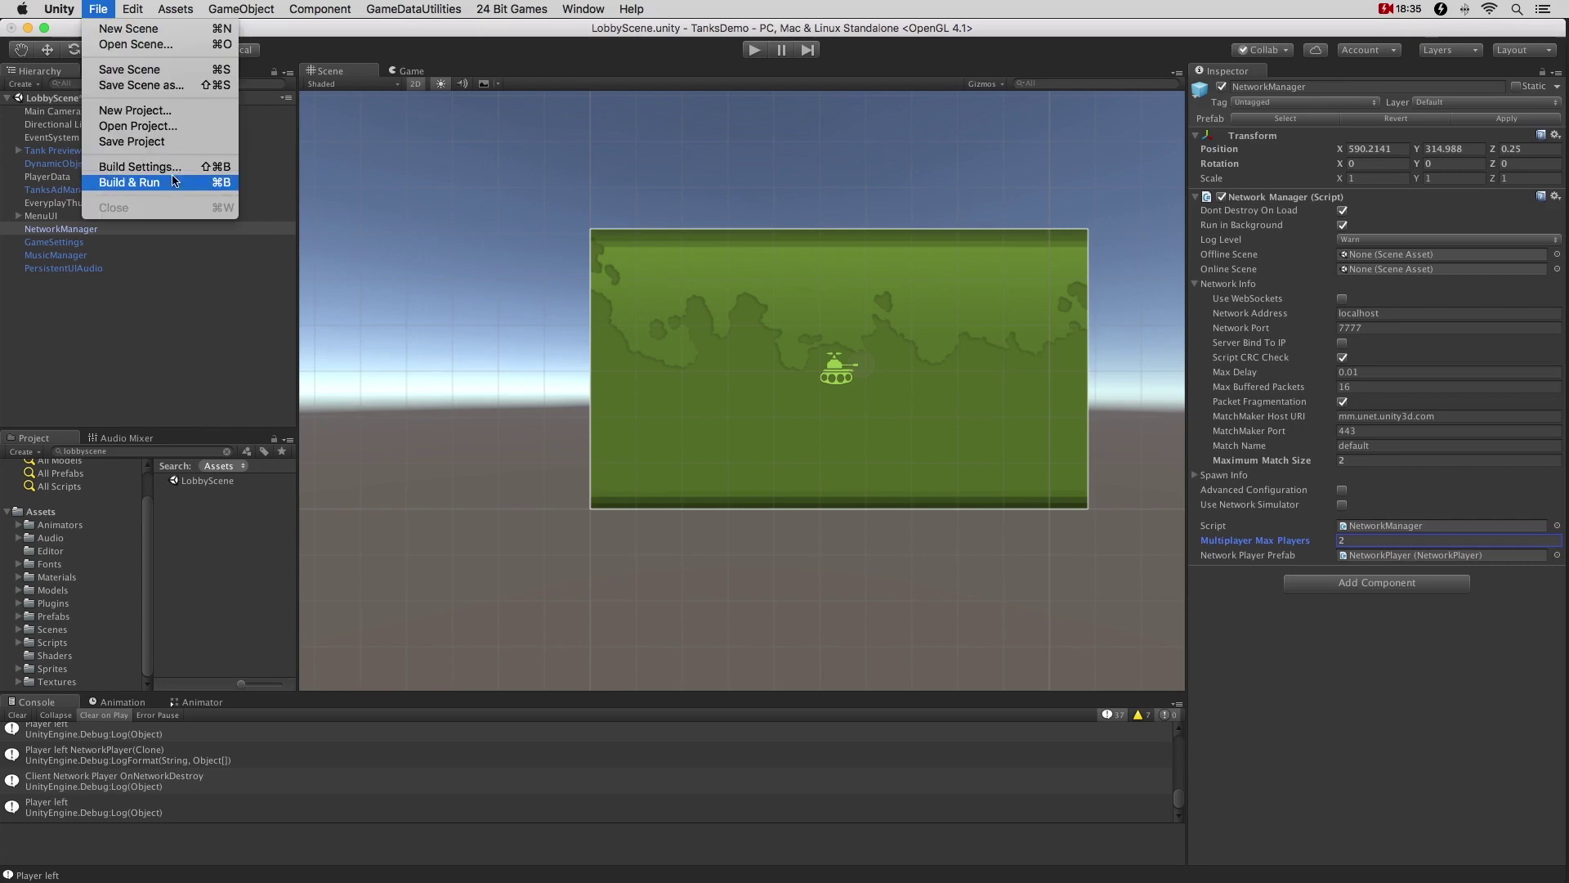
left_click(167, 182)
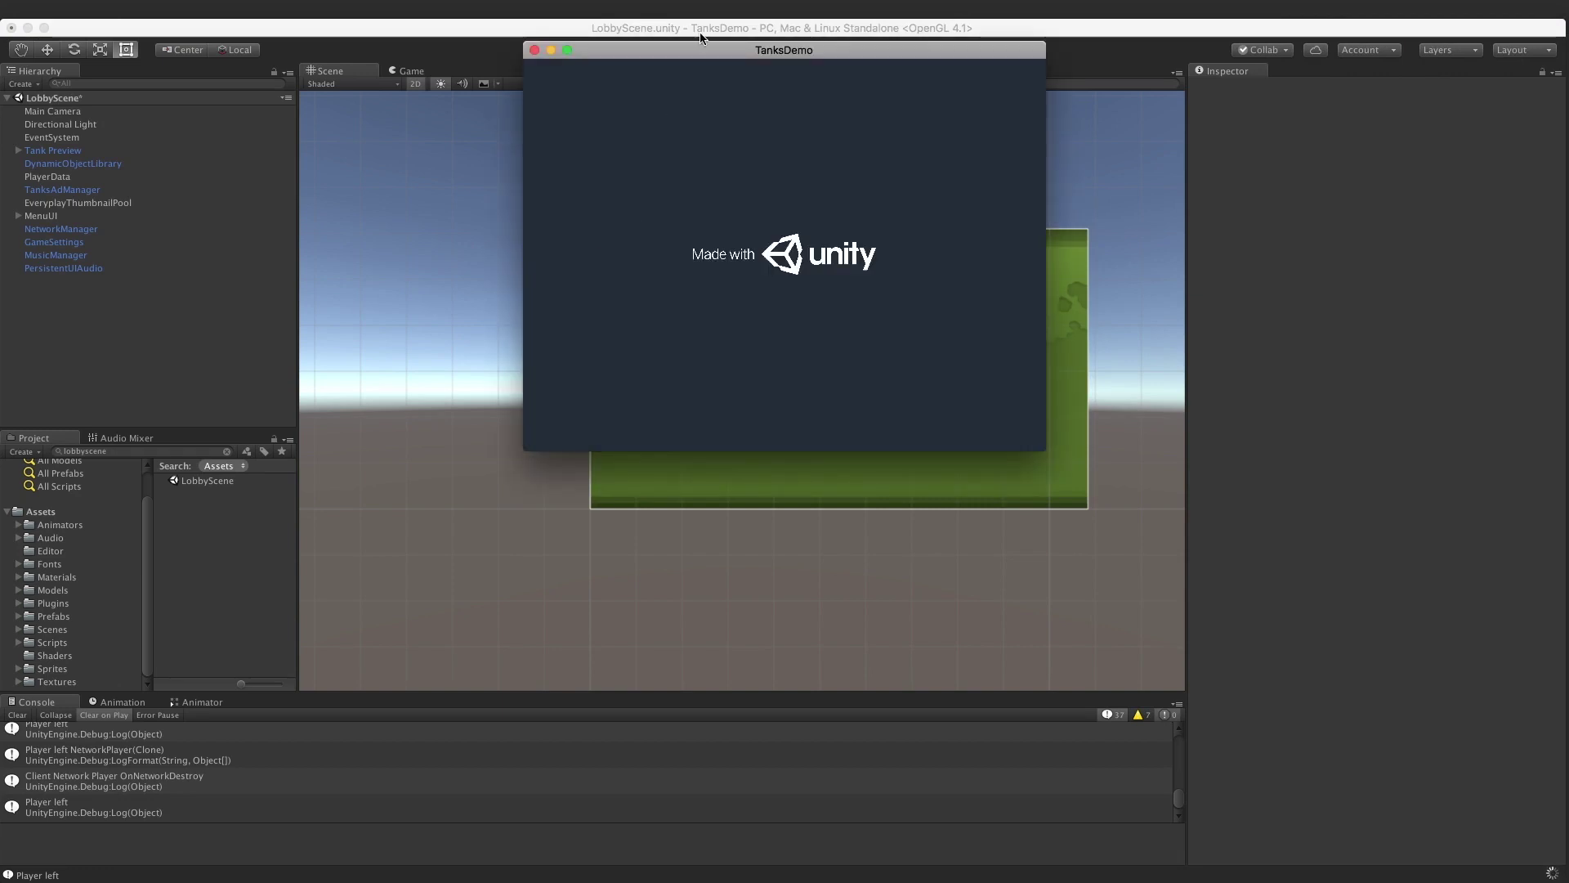
Move the standalone TanksDemo window to the lower right, advance it to HOME, and return to the editor.
left_click_drag(694, 50, 1193, 313)
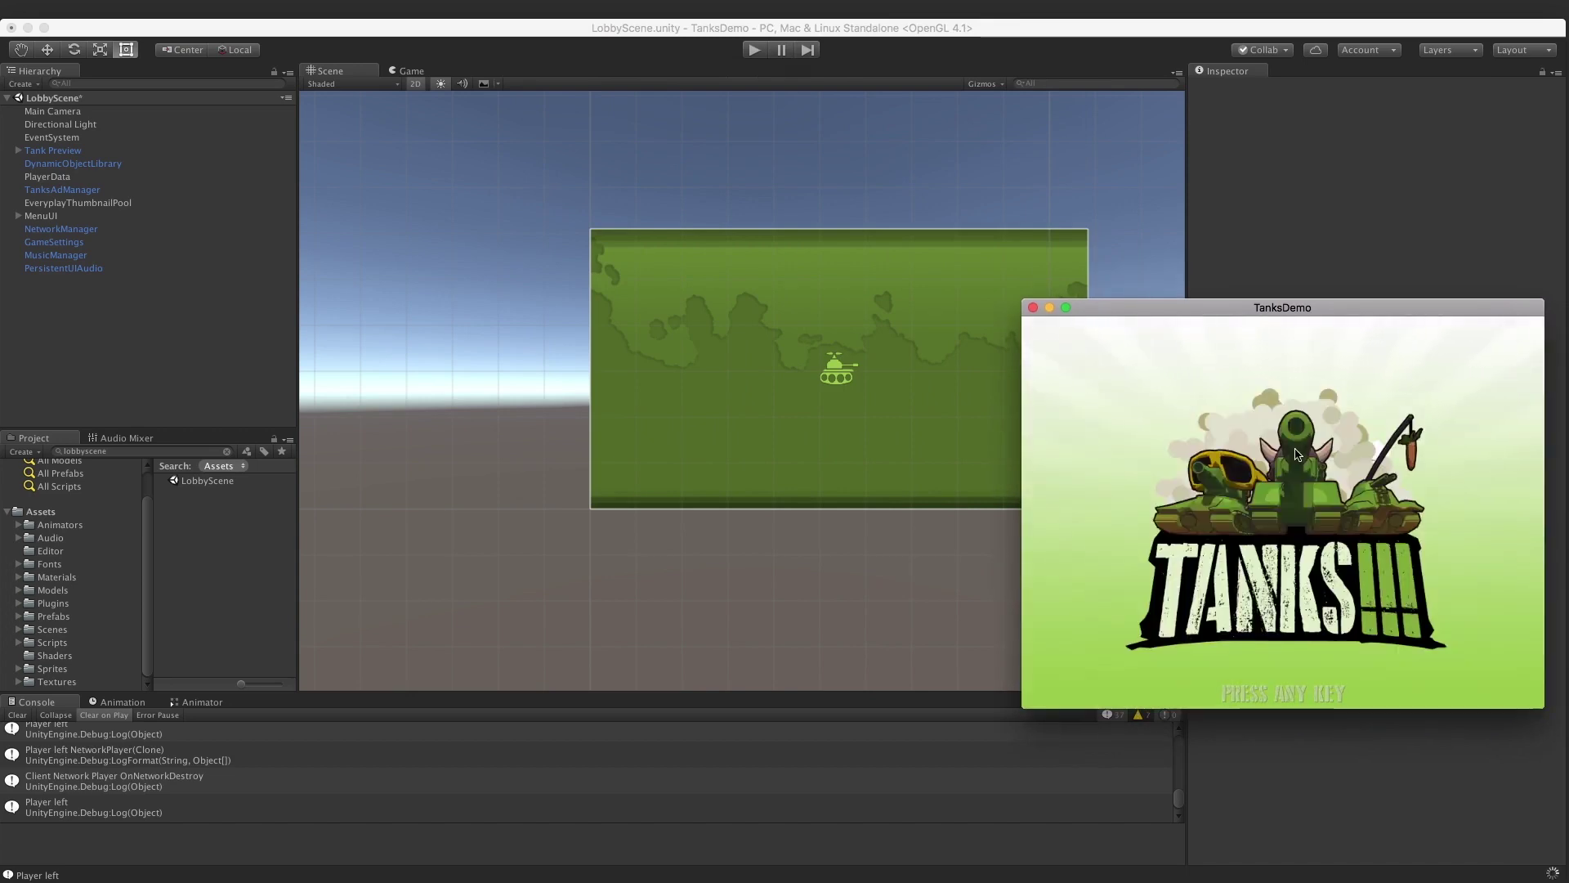
left_click(1299, 454)
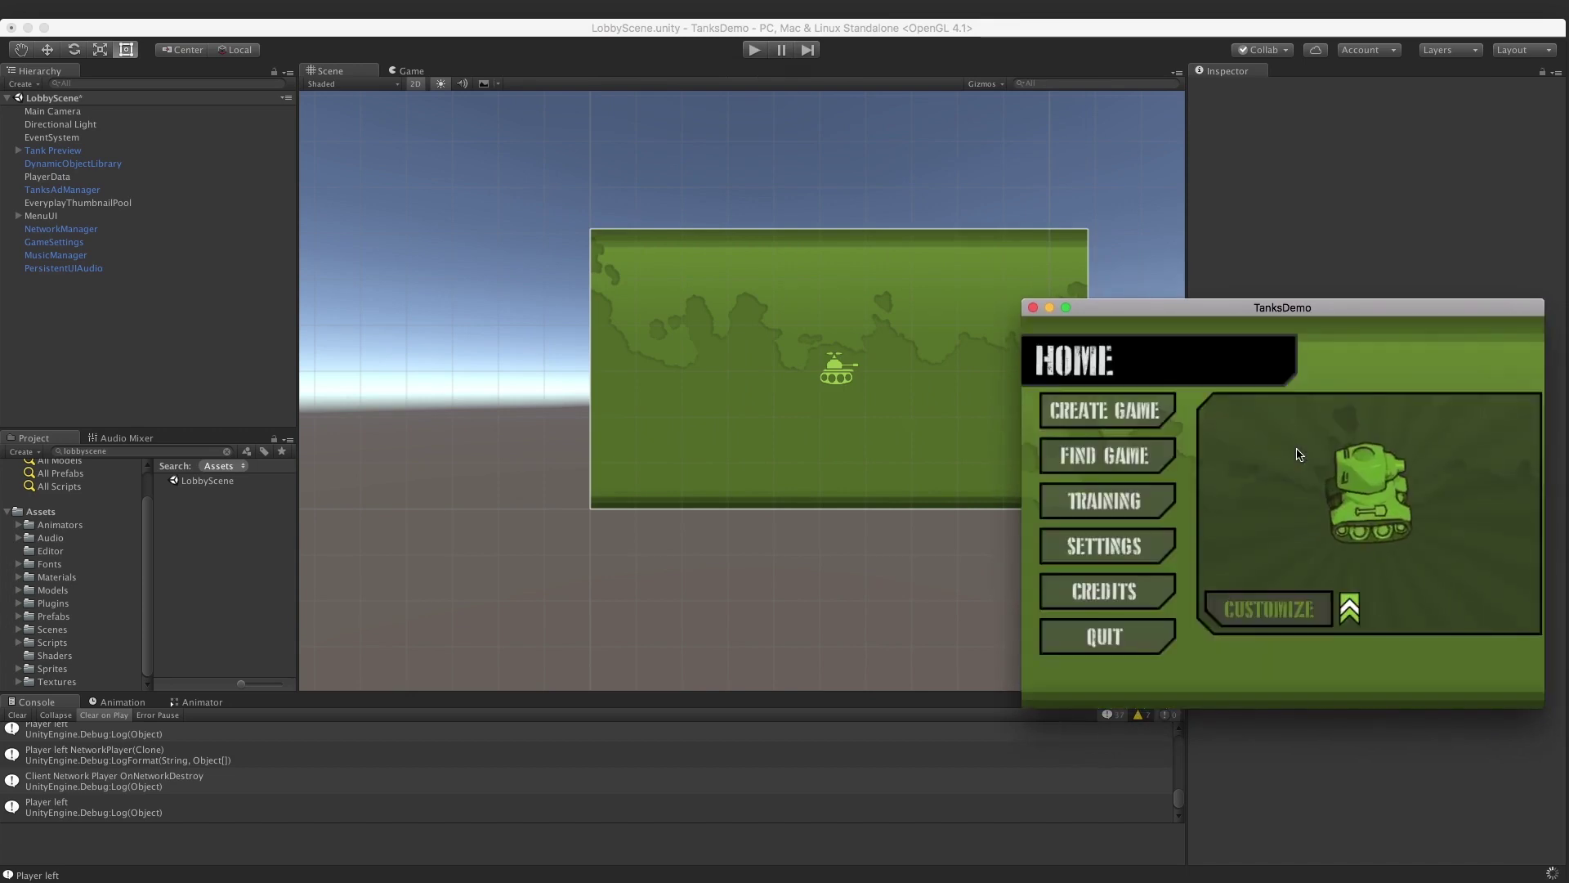
left_click(876, 182)
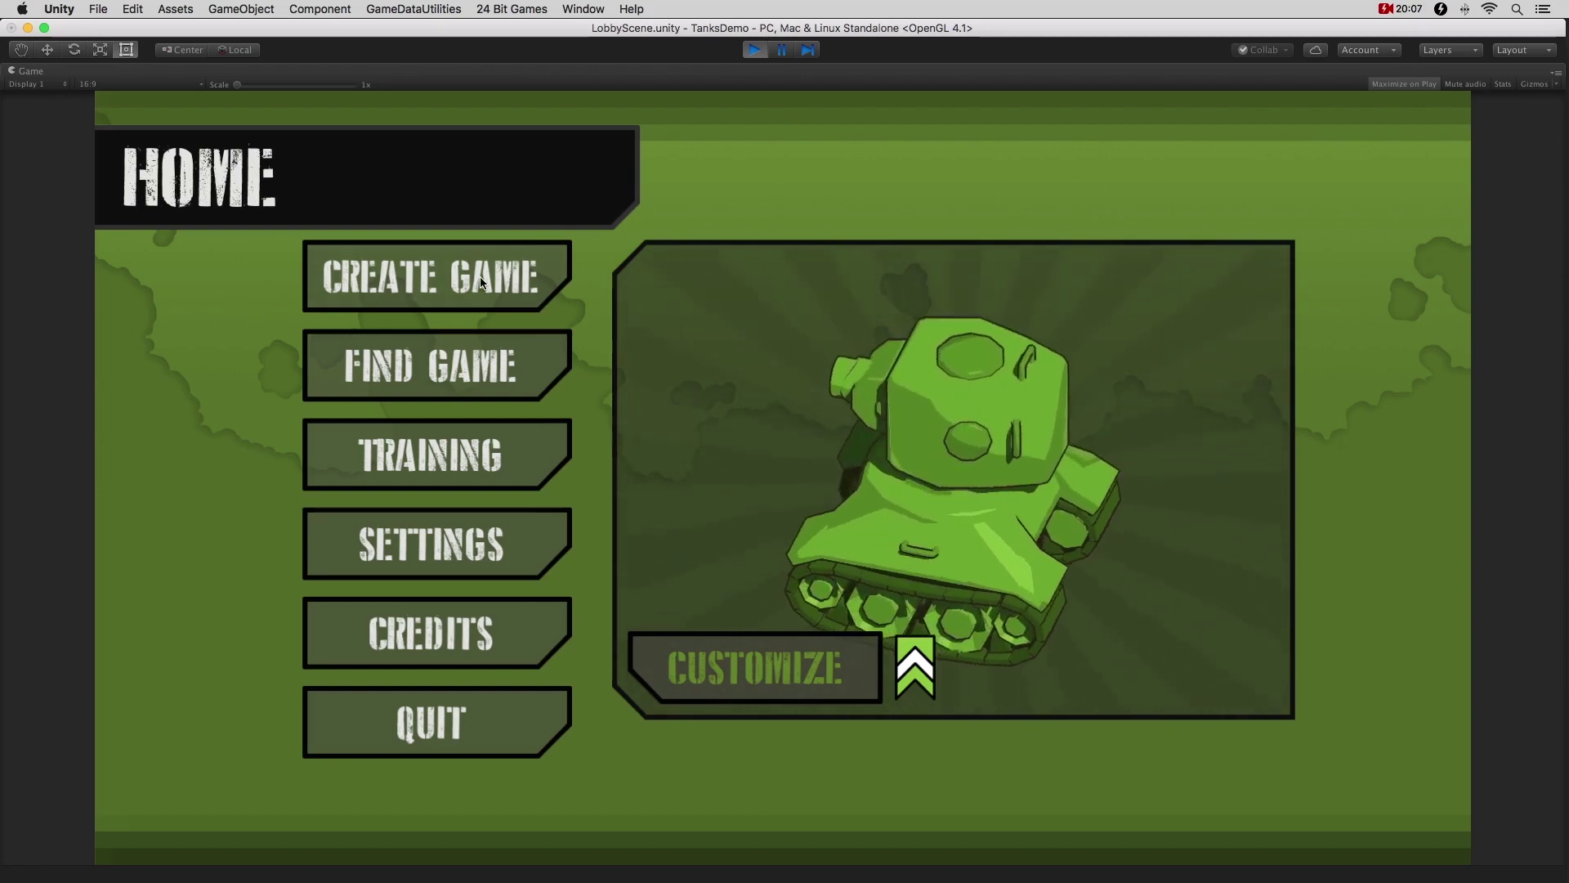
Create and start a hosted game under a typed server name, then switch to the standalone window.
left_click(480, 282)
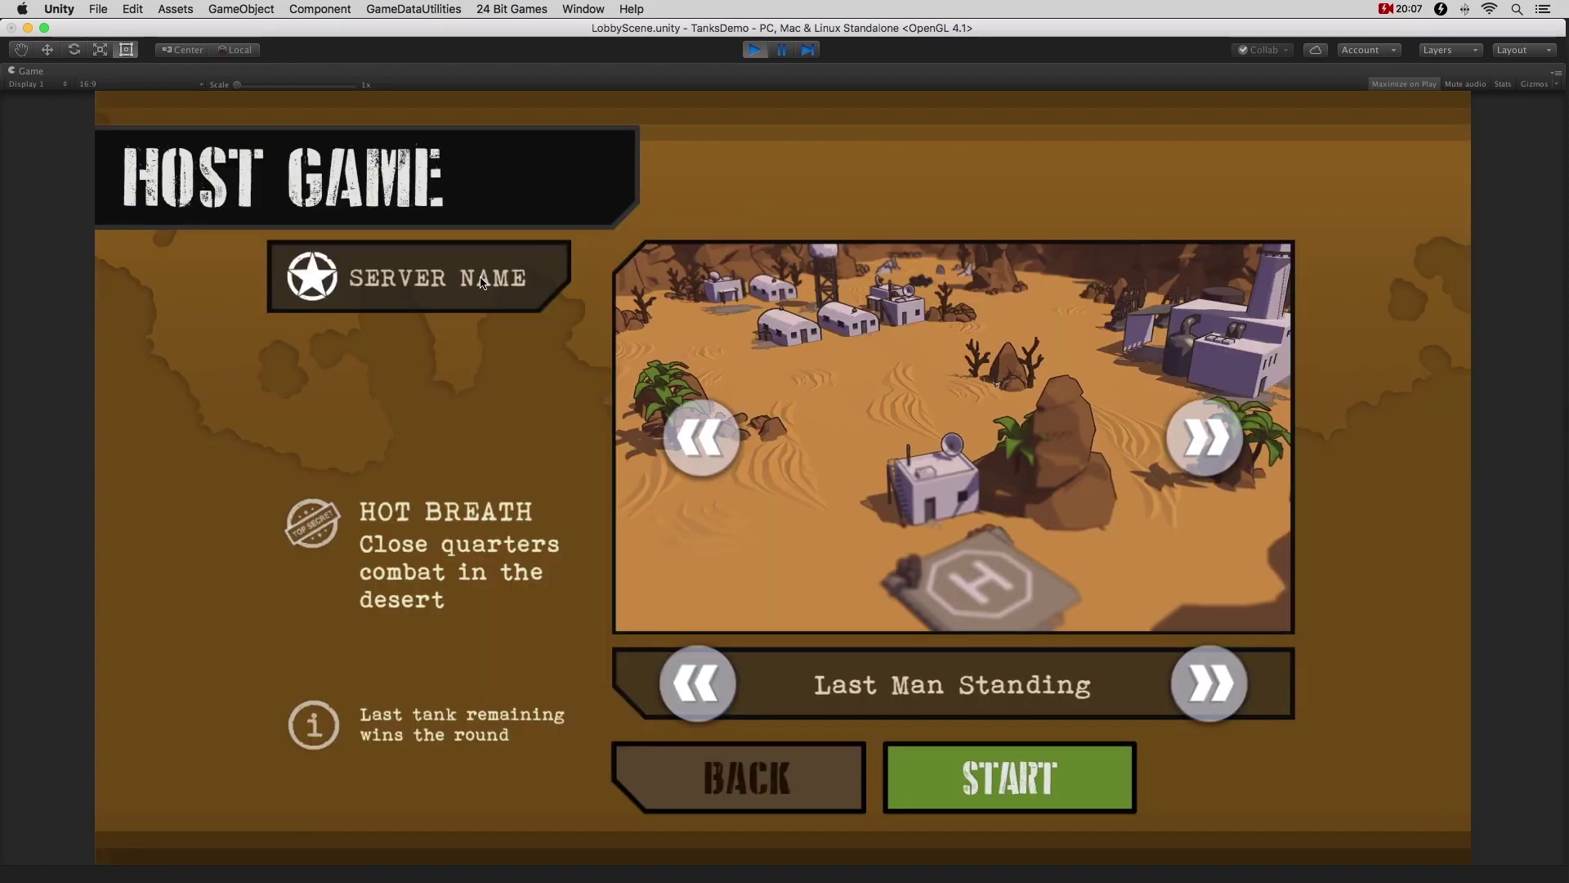
type("G")
type("arethGame")
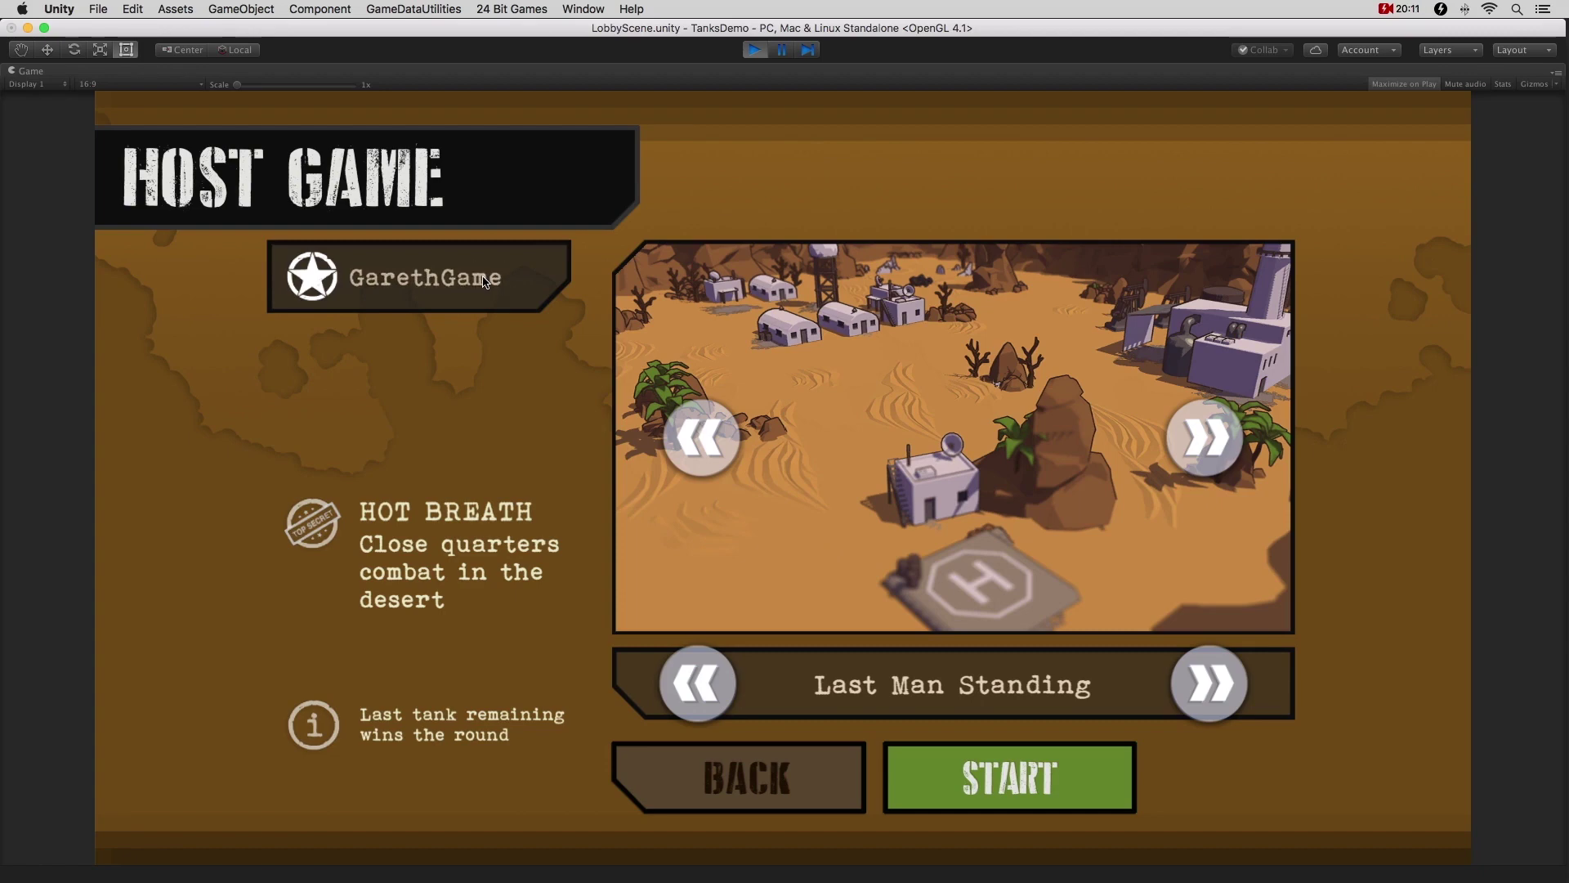
left_click(977, 748)
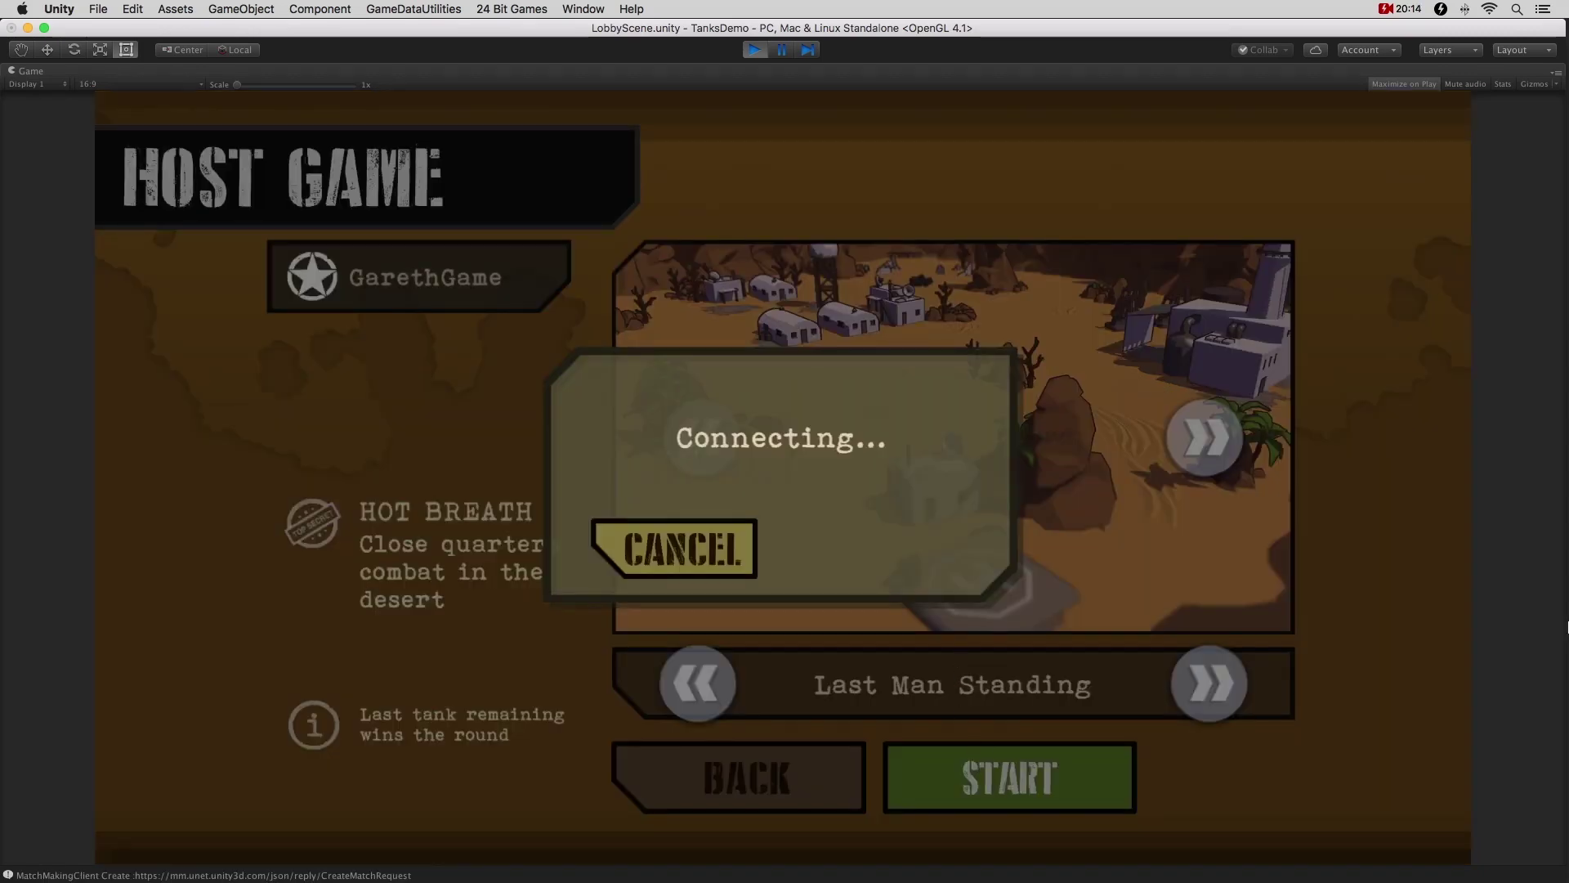
mouse_move(1557, 636)
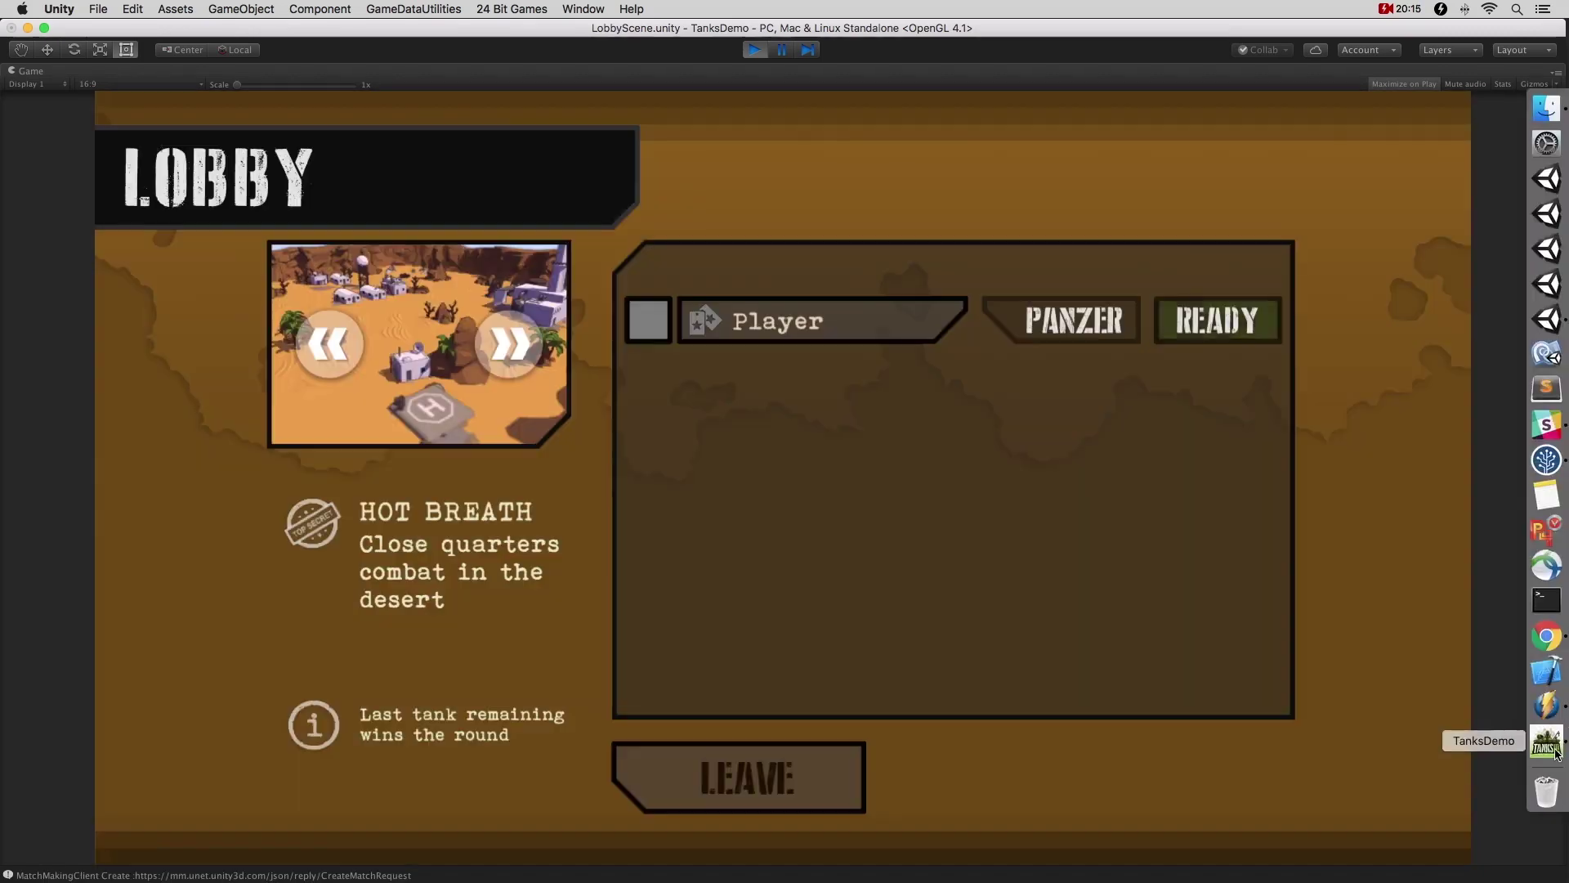
left_click(1555, 752)
In the standalone build, find the hosted game and join it as the second player.
left_click(1106, 459)
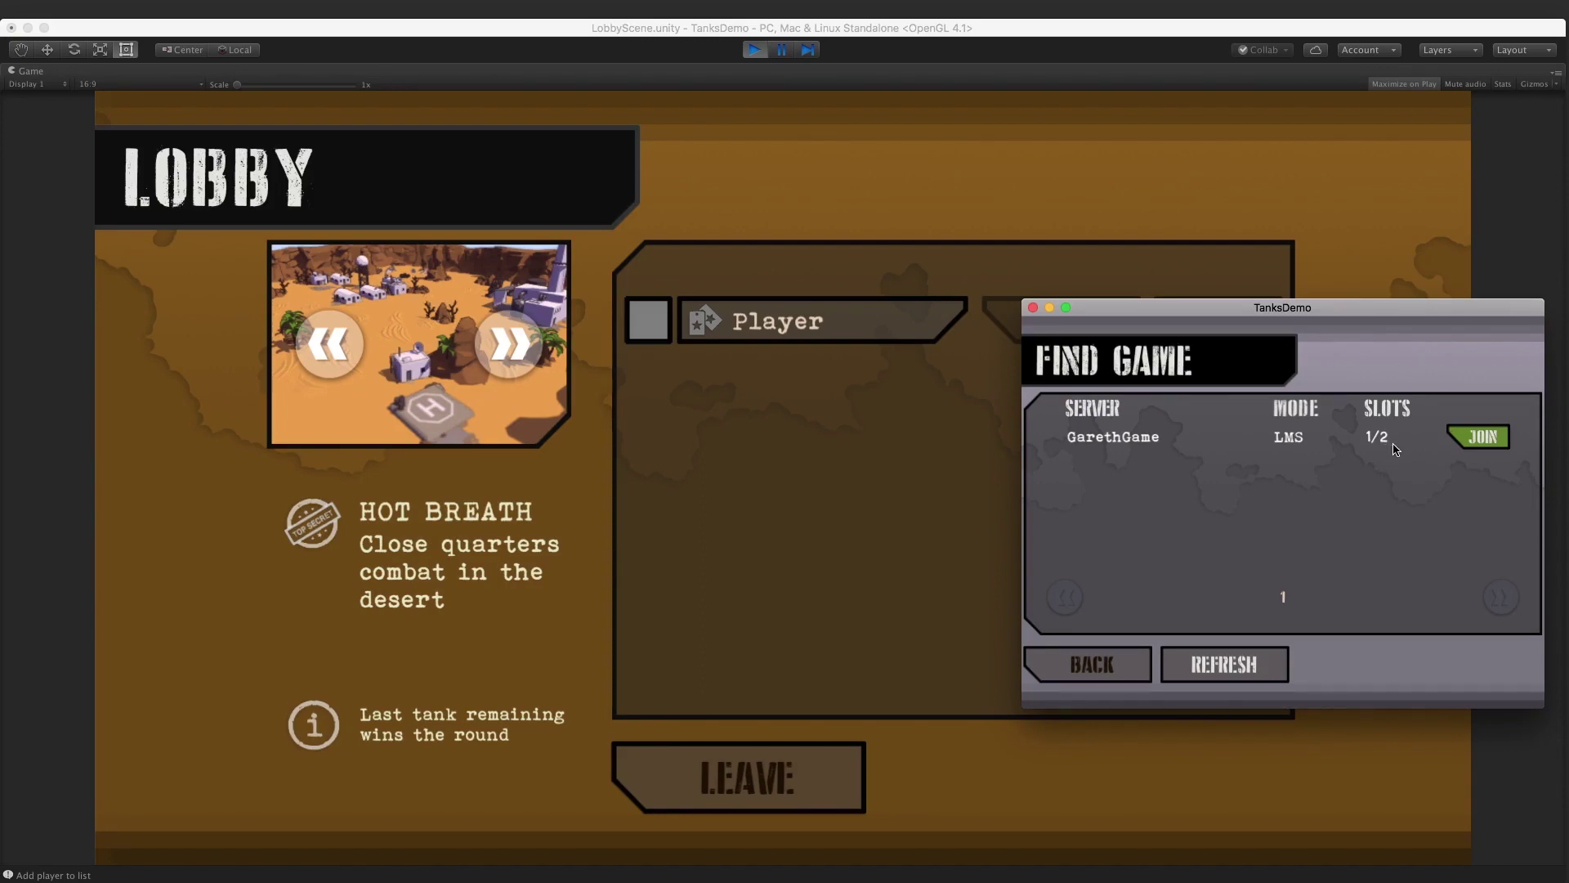
left_click(1466, 442)
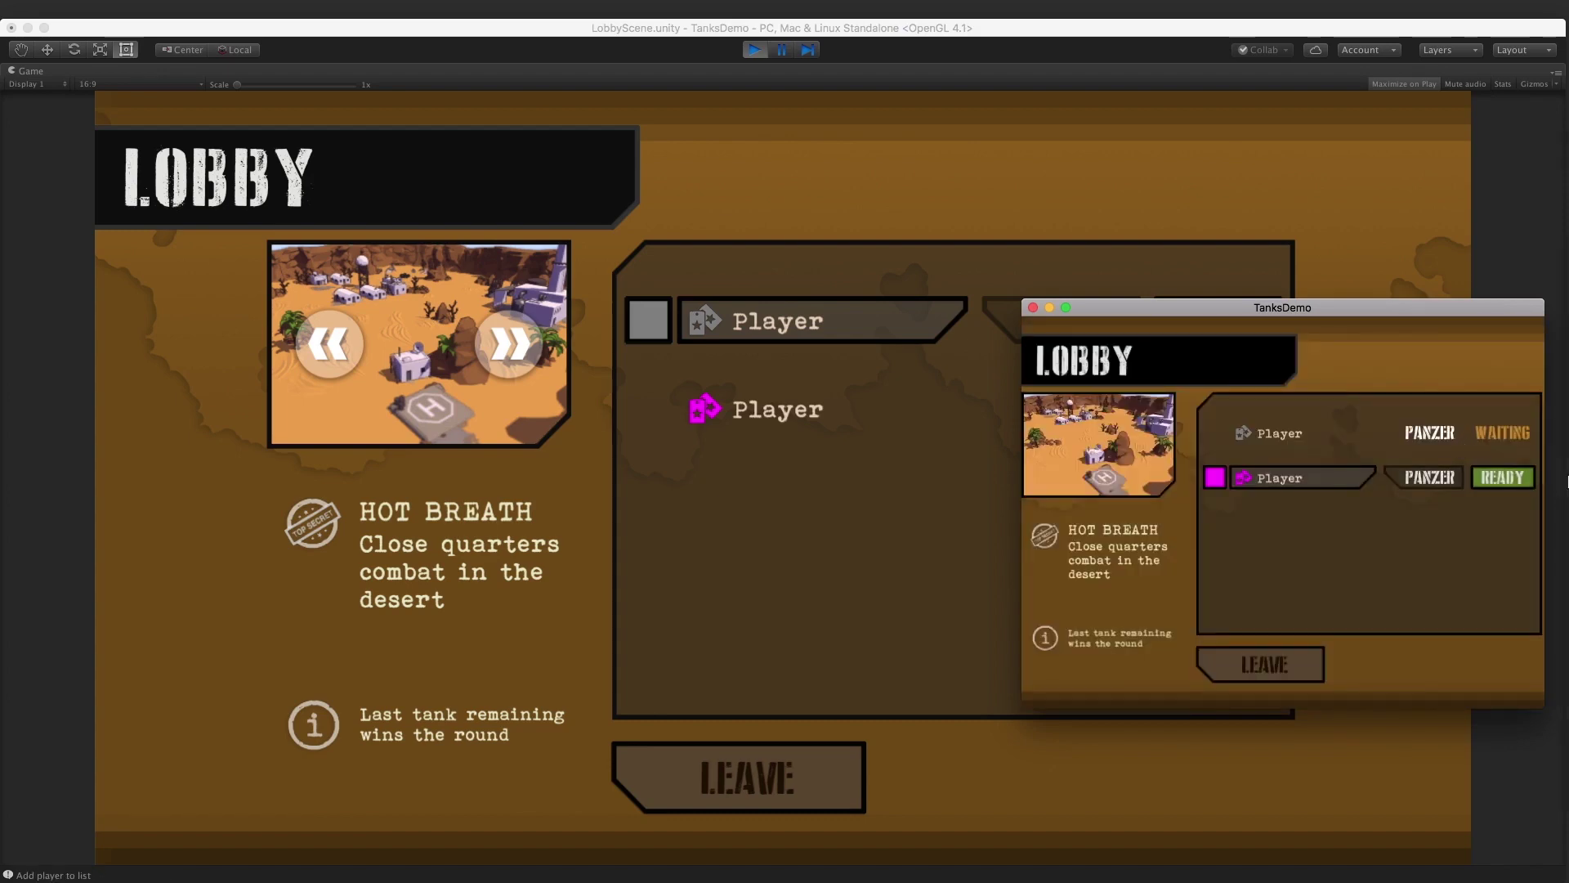
Launch a third TanksDemo instance by rerunning the previous open -n command in Terminal, then hide Terminal.
mouse_move(1567, 482)
left_click(1548, 603)
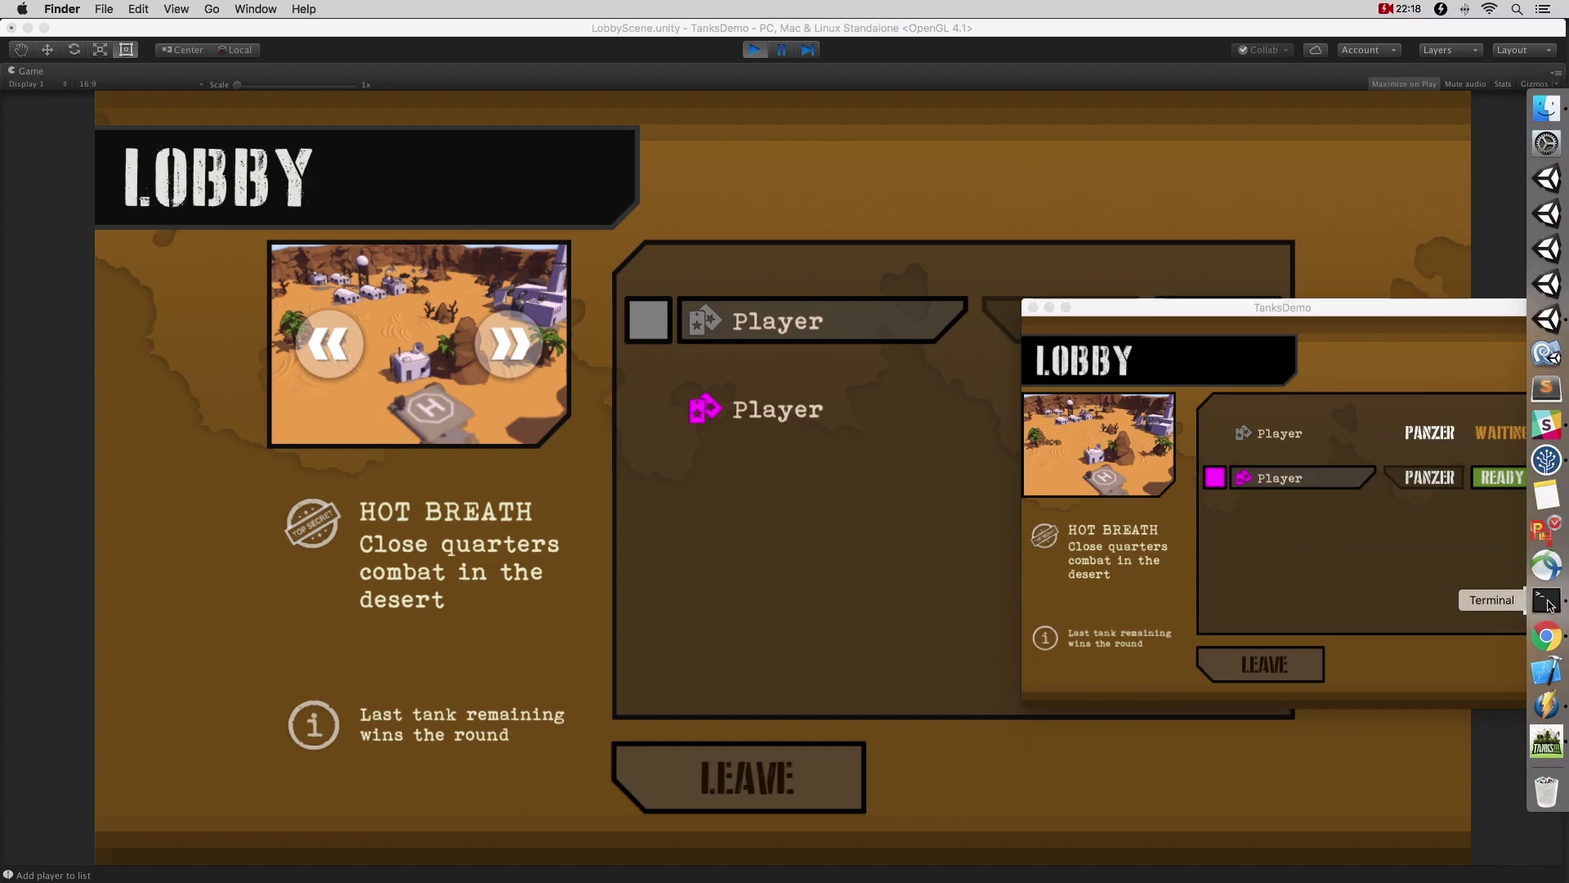
left_click(1214, 493)
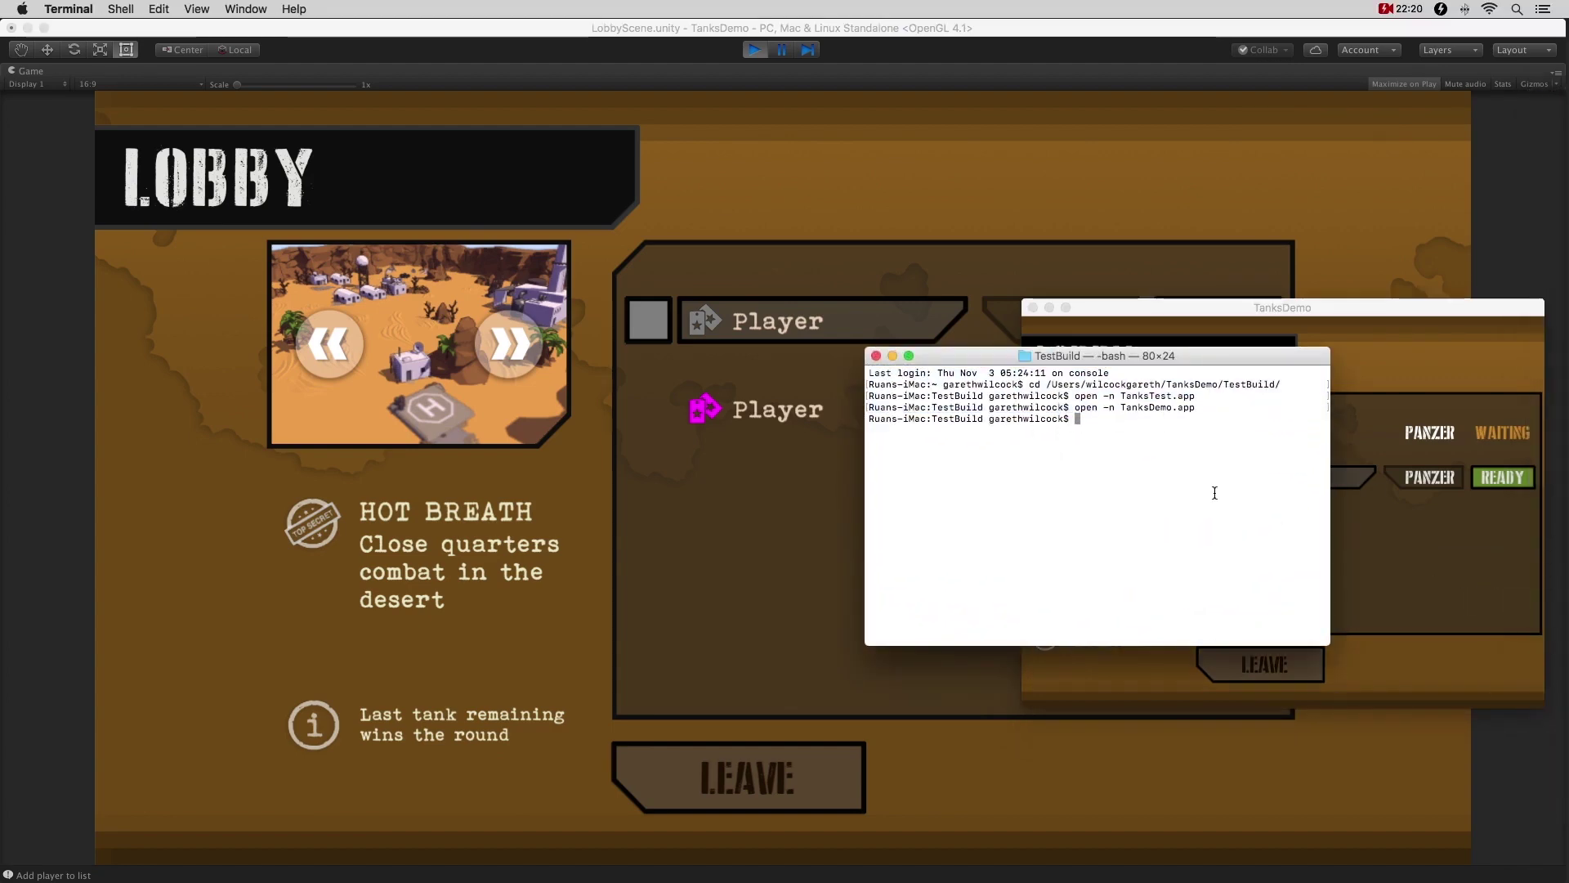
key("Up")
key("Return")
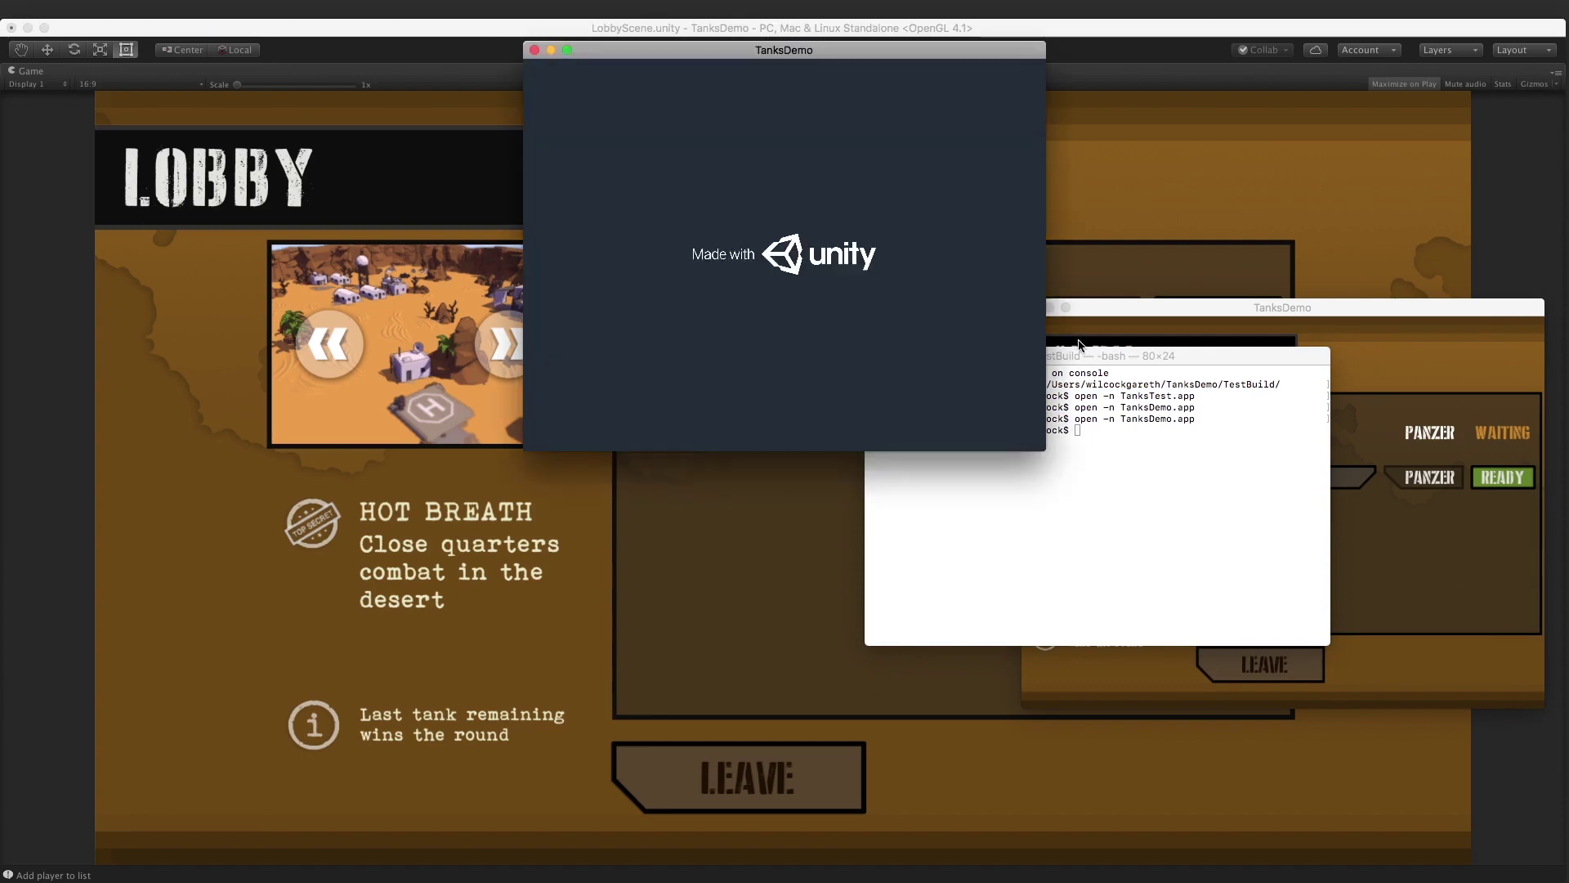
left_click(1073, 364)
left_click(892, 356)
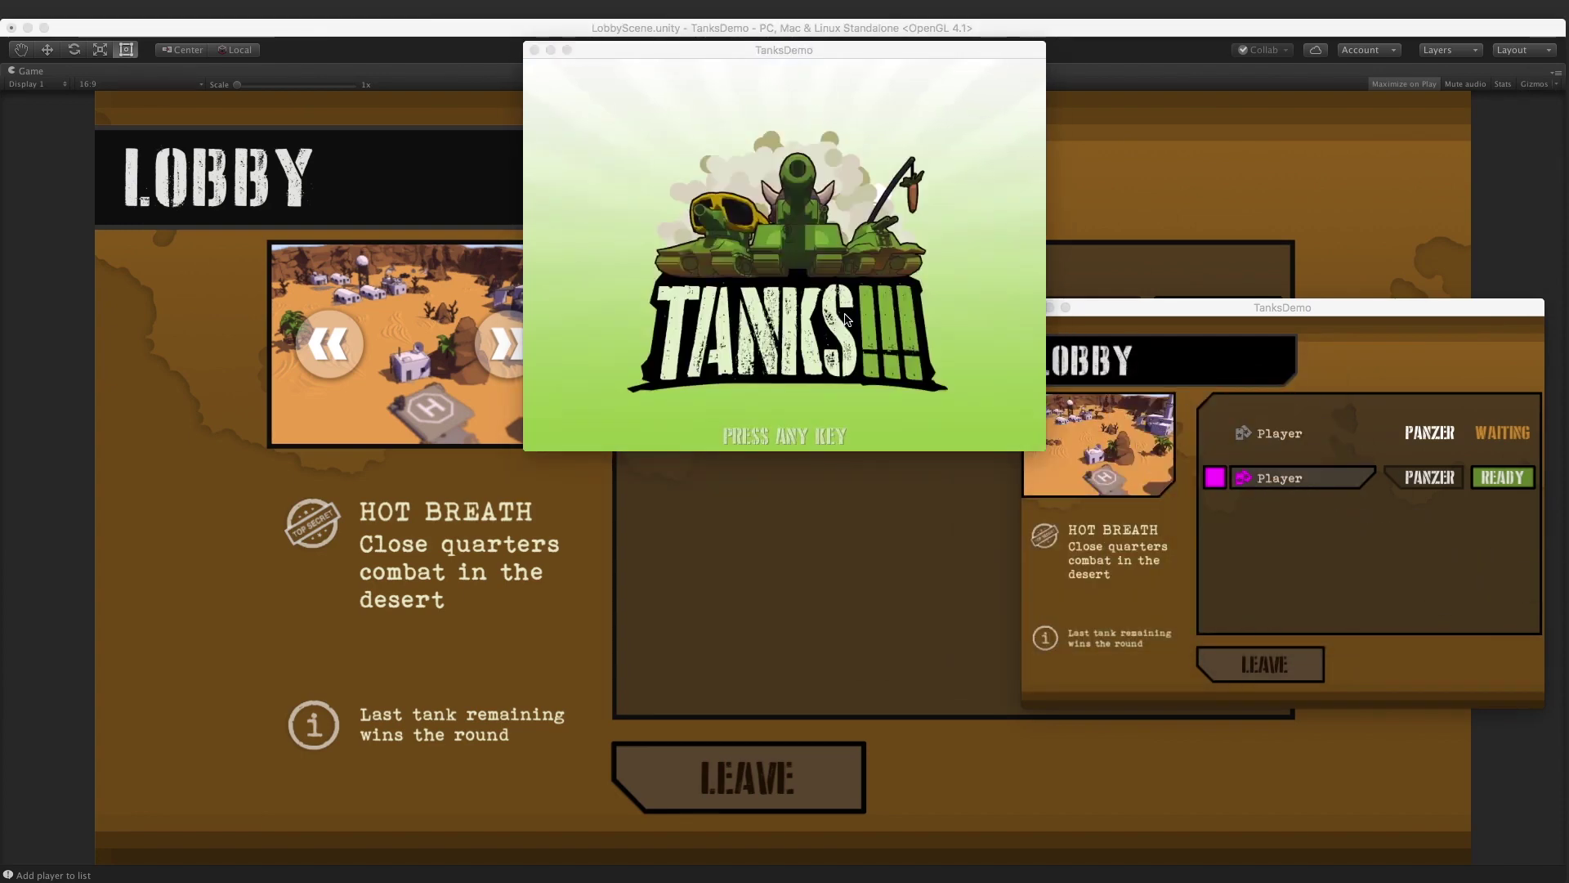
In the third instance, go to HOME, open FIND GAME, and move its window left.
left_click(831, 315)
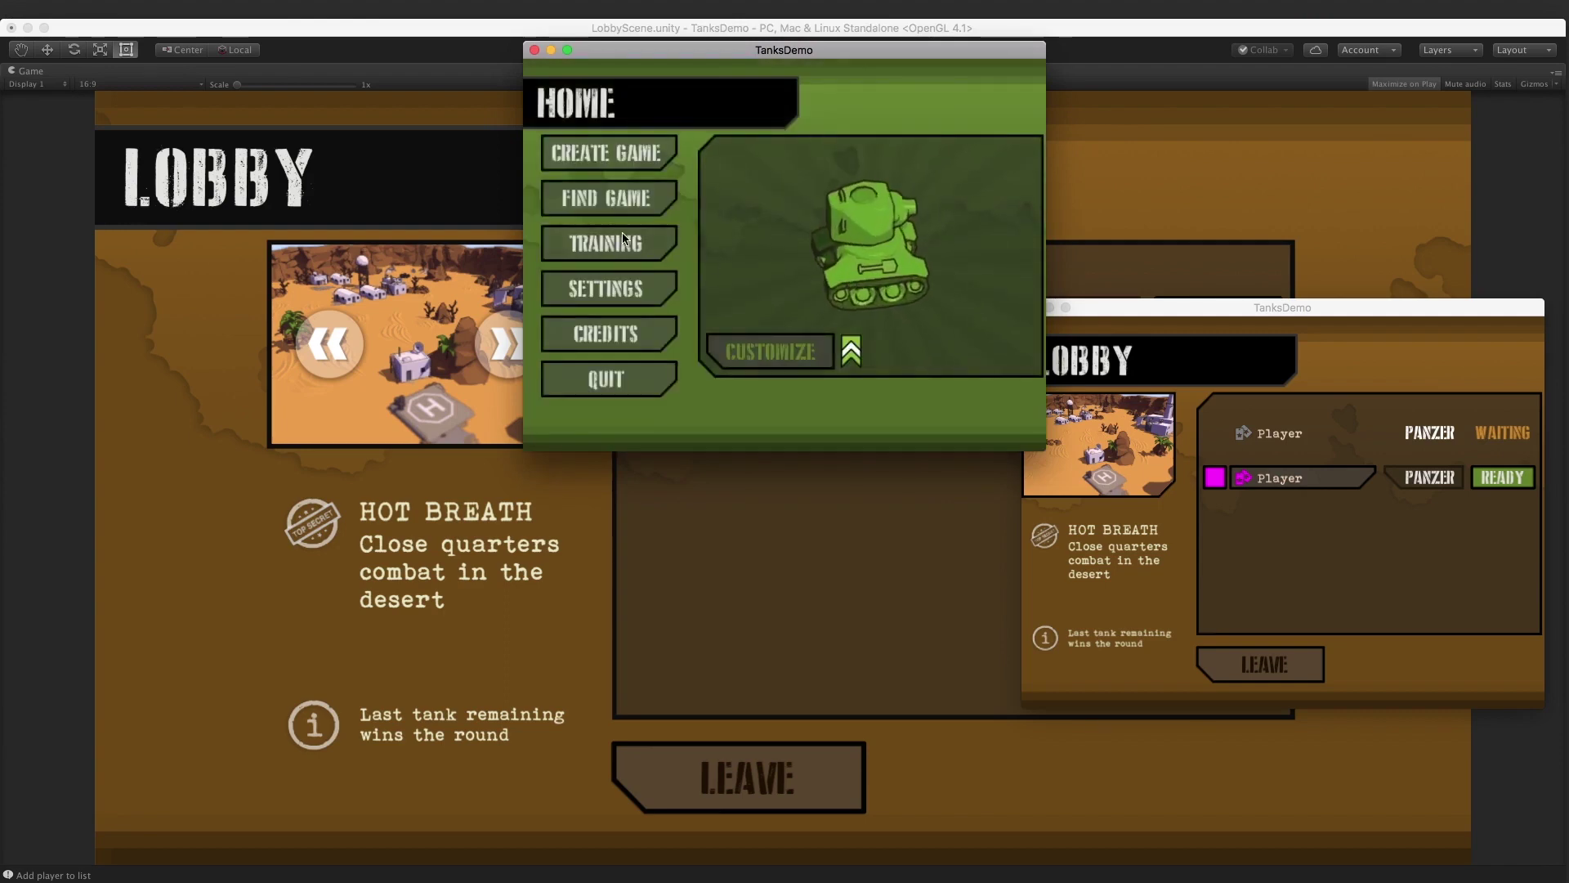
left_click(626, 200)
left_click_drag(735, 50, 373, 276)
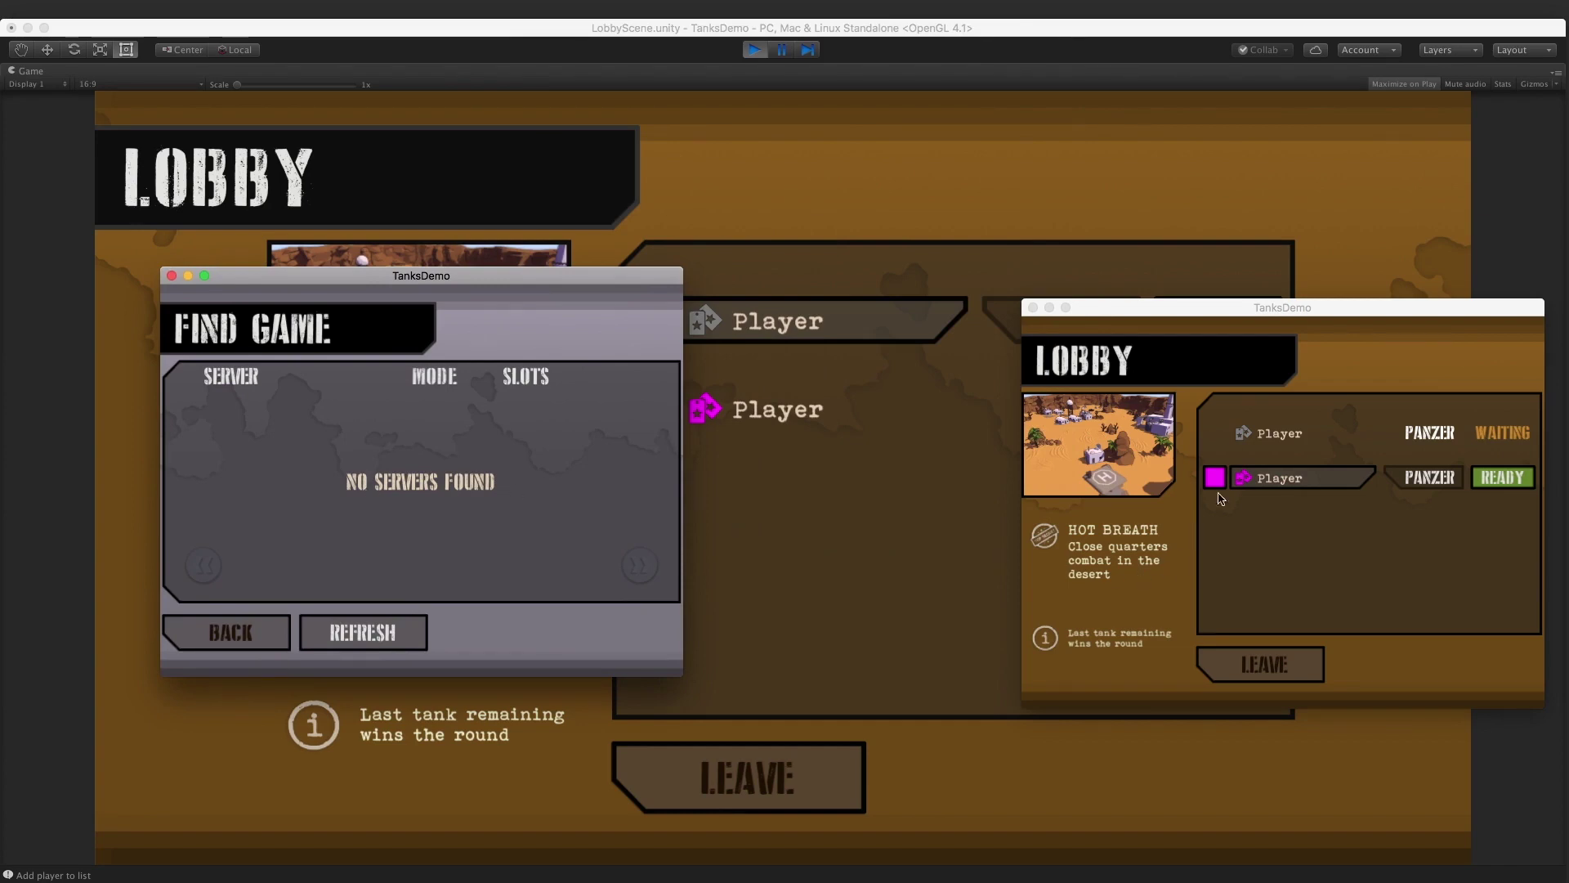
Leave the lobby from the second instance, then refresh and join the freed 1/2 game from the third.
left_click_drag(1221, 307, 1127, 295)
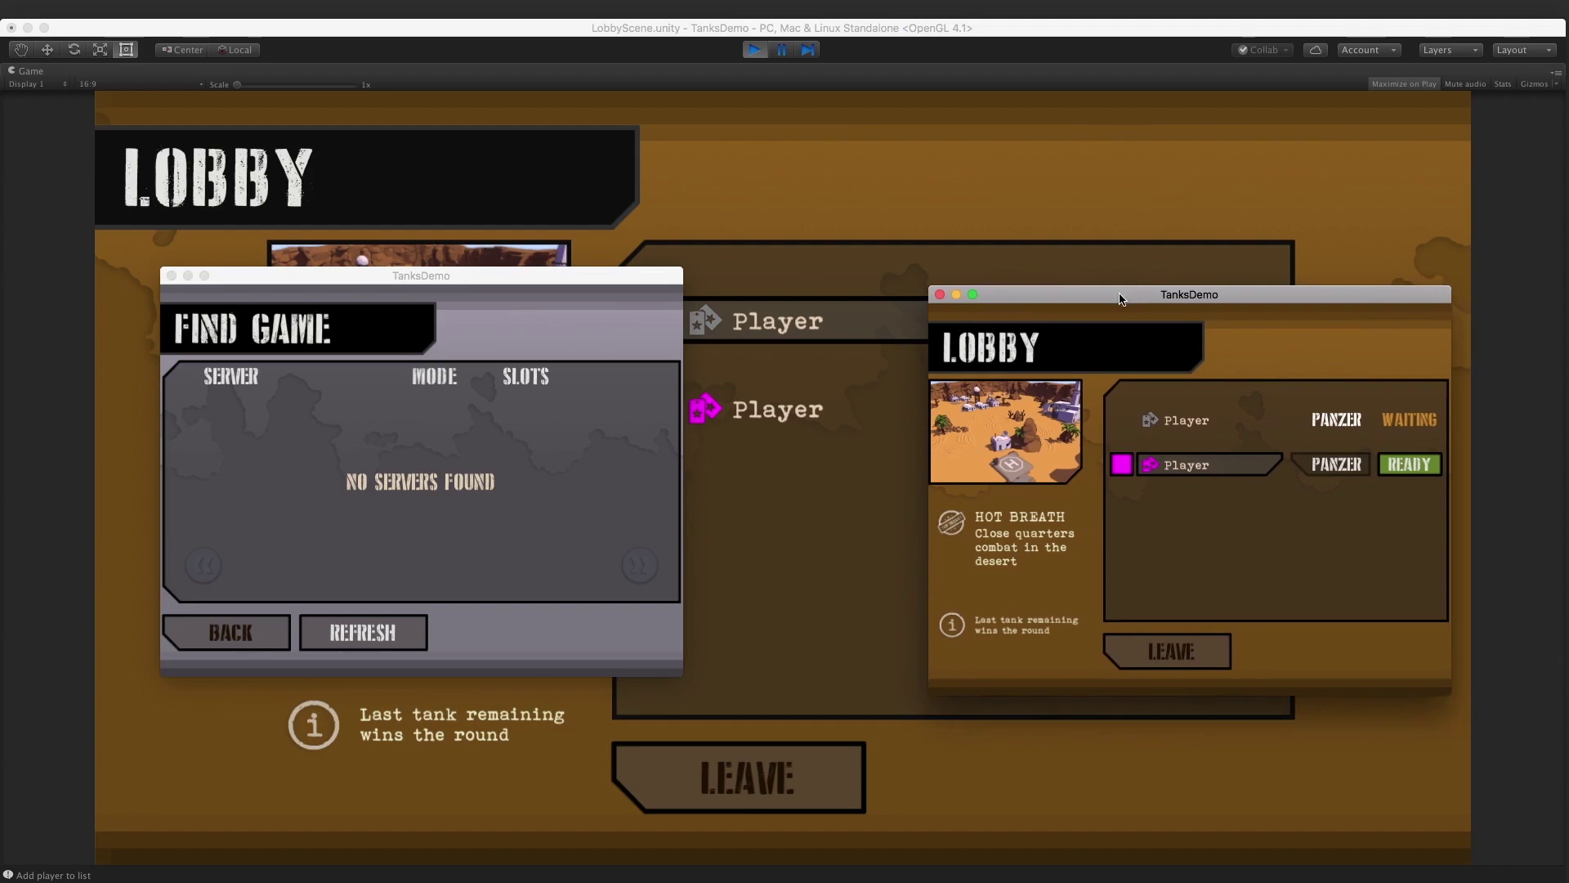
left_click(1172, 650)
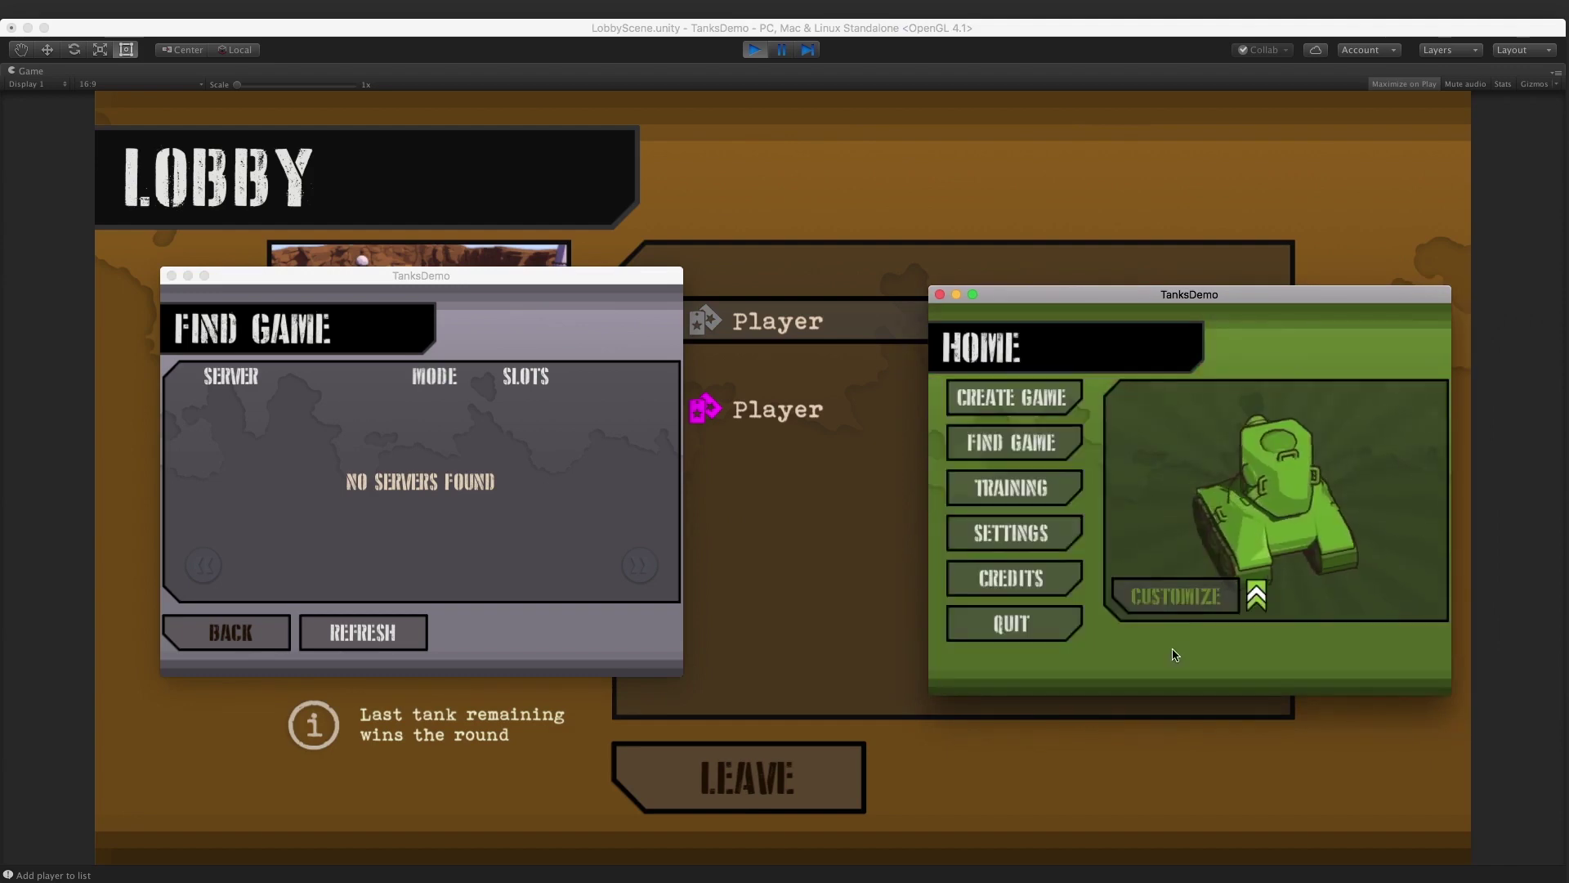
left_click(387, 638)
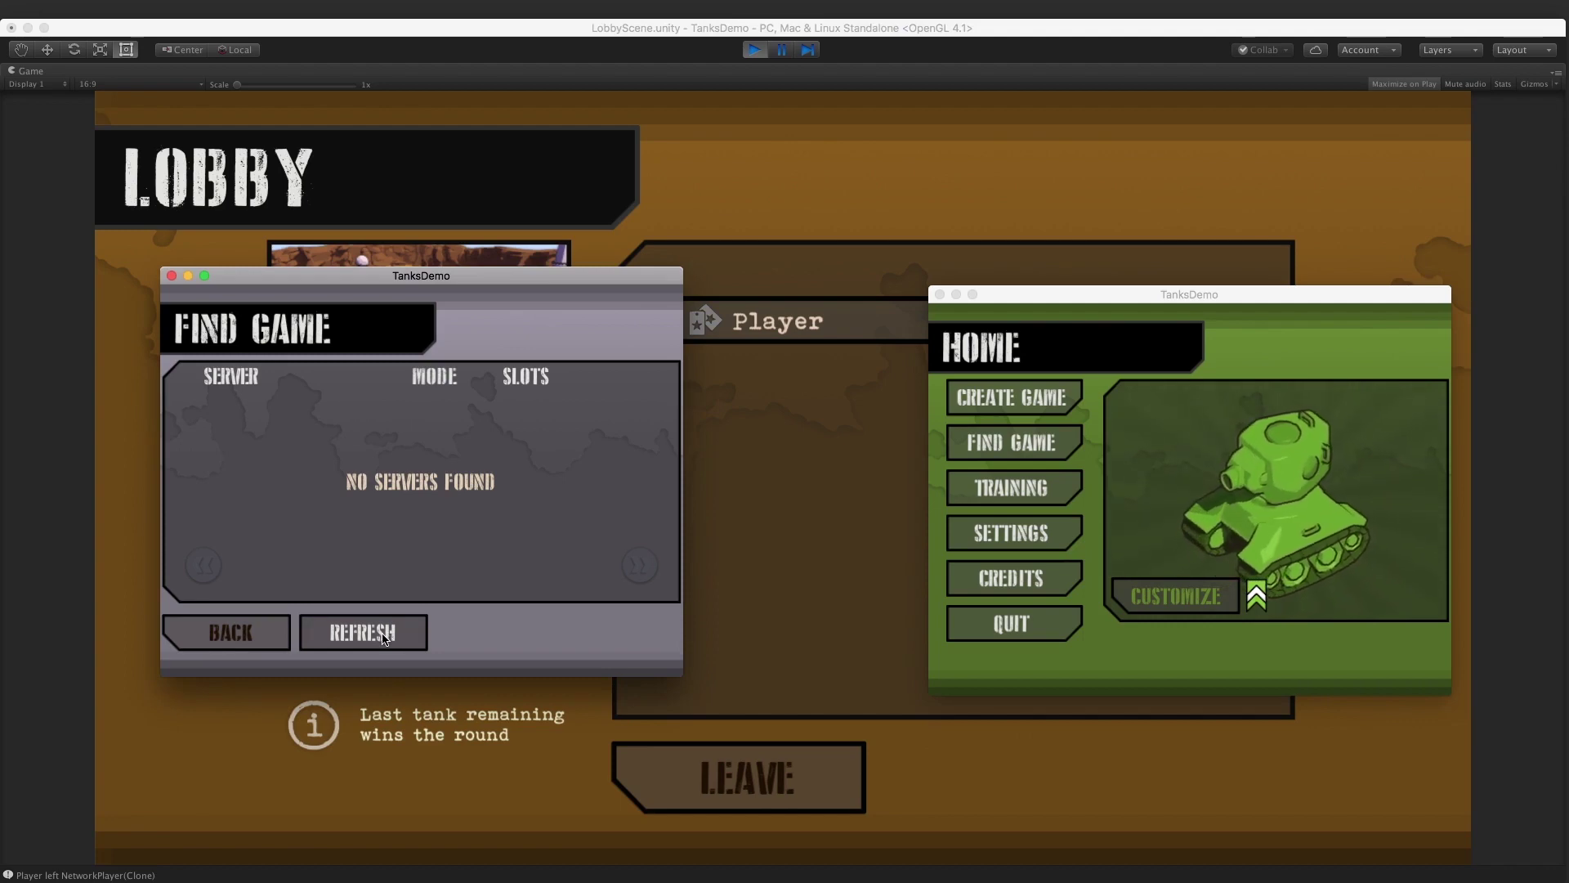
left_click(385, 638)
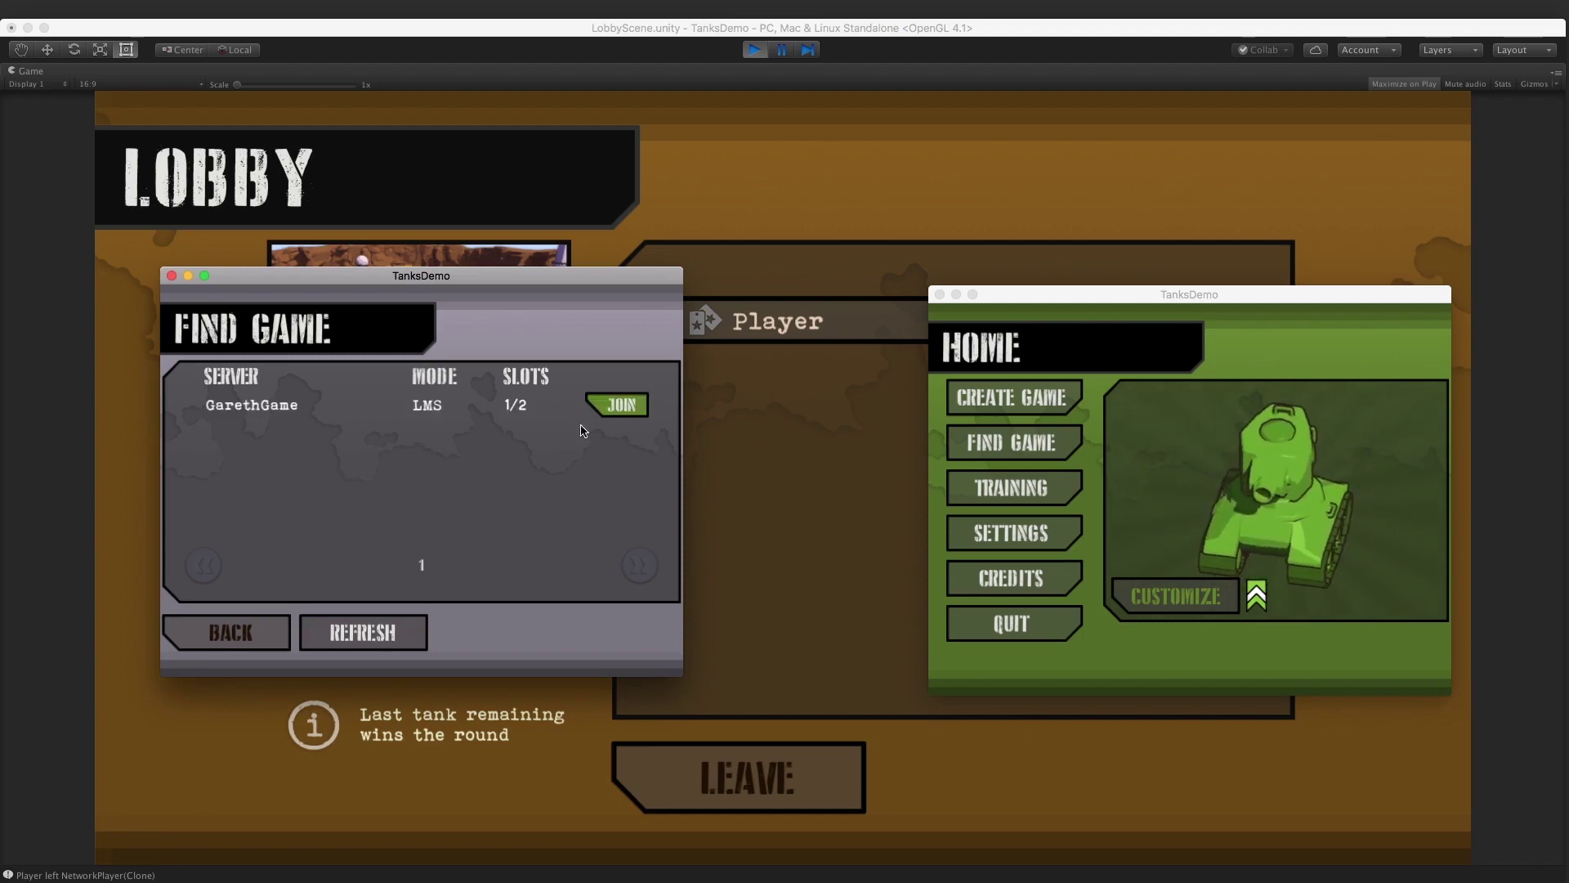
left_click(623, 404)
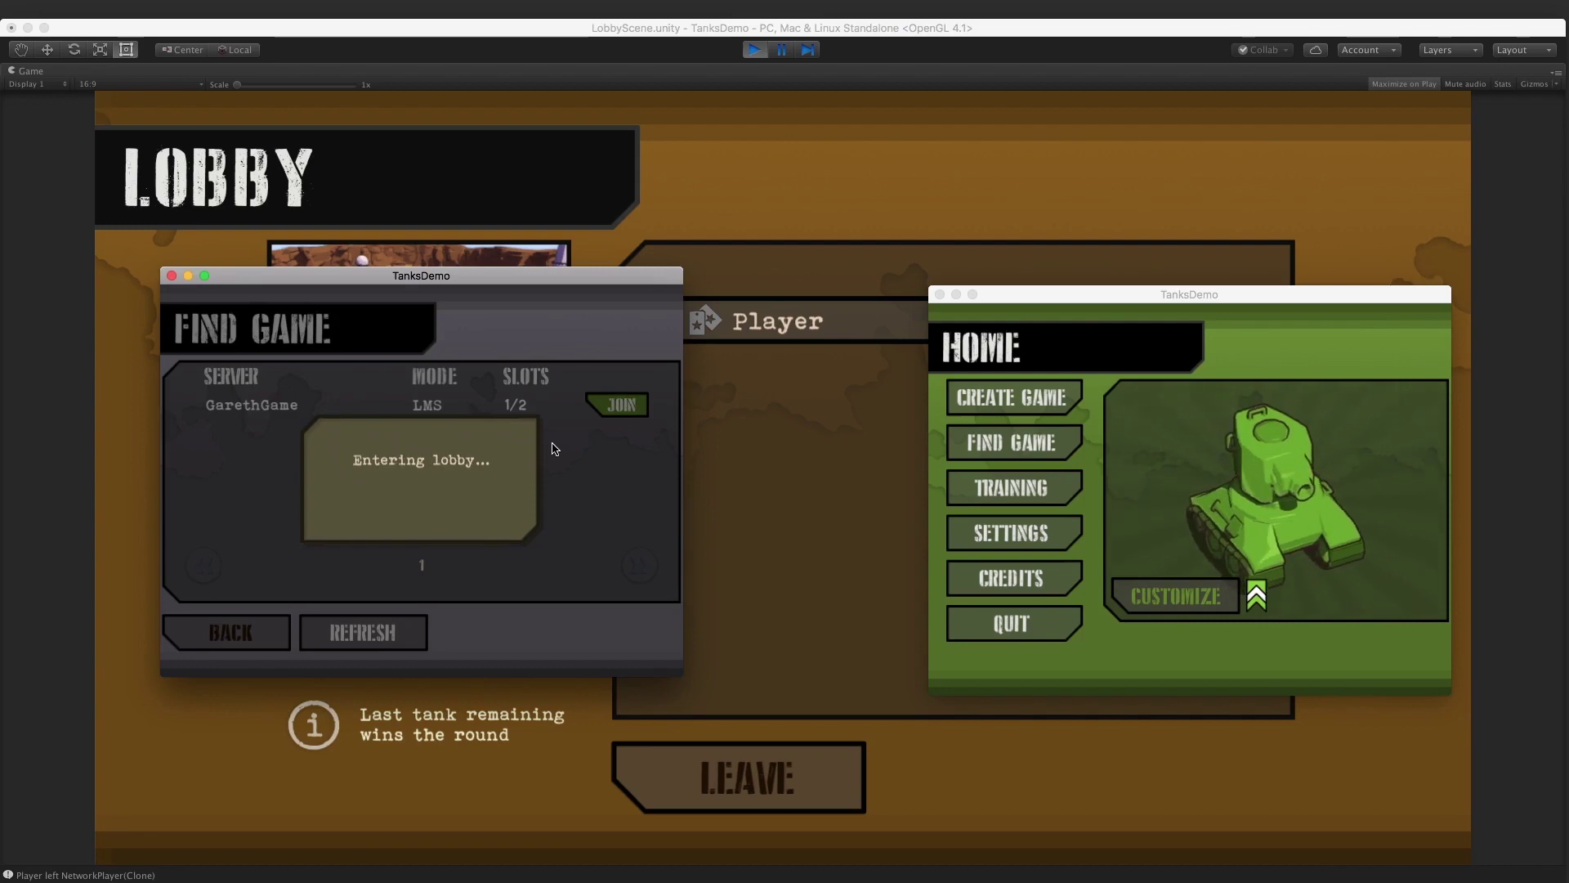